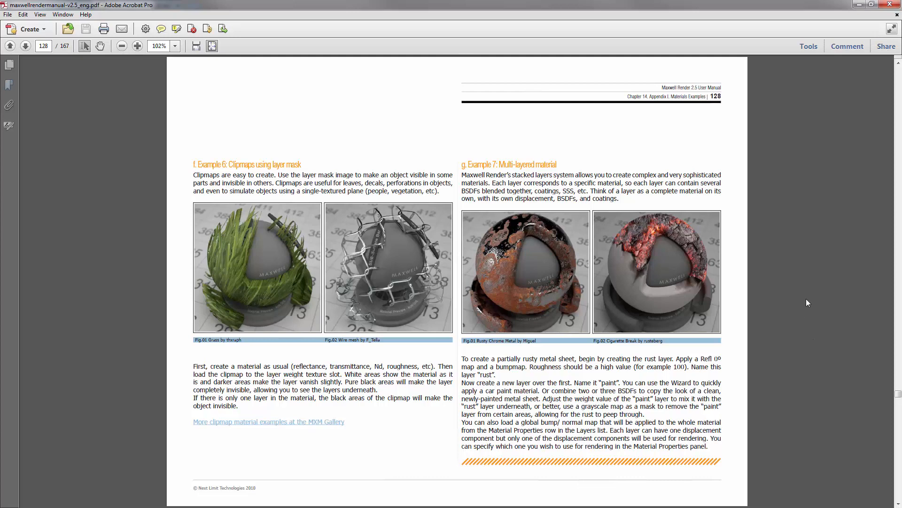
Browse the Maxwell Render user manual from the material examples on page 128 to the command line parameters, and put the manual away.
scroll(806, 298, down, 6)
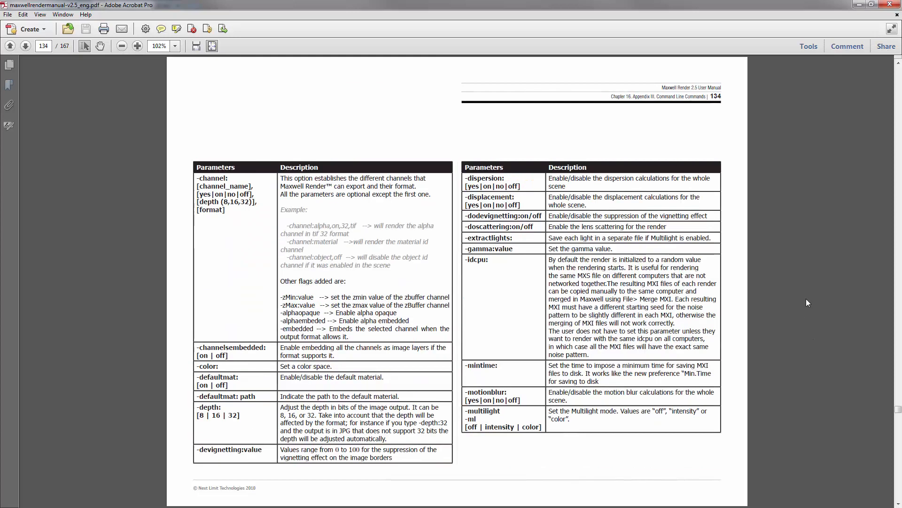
scroll(807, 302, down, 1)
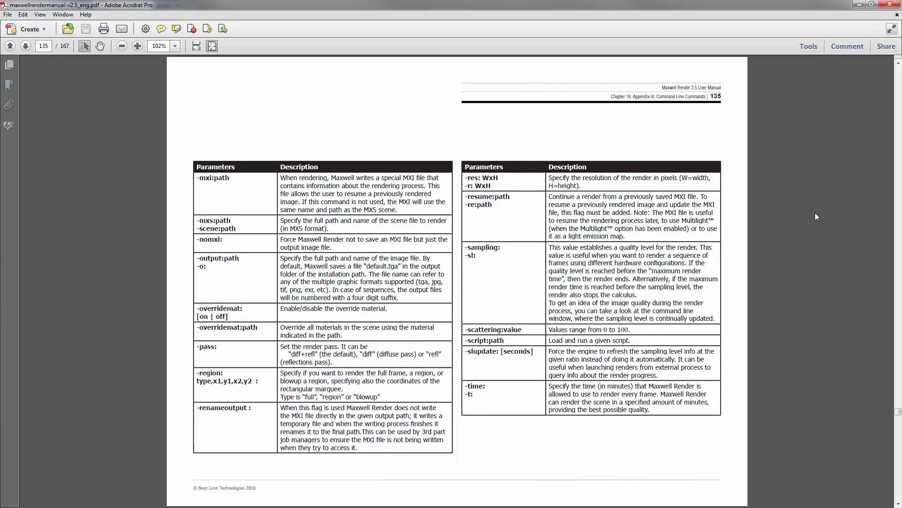
click(859, 4)
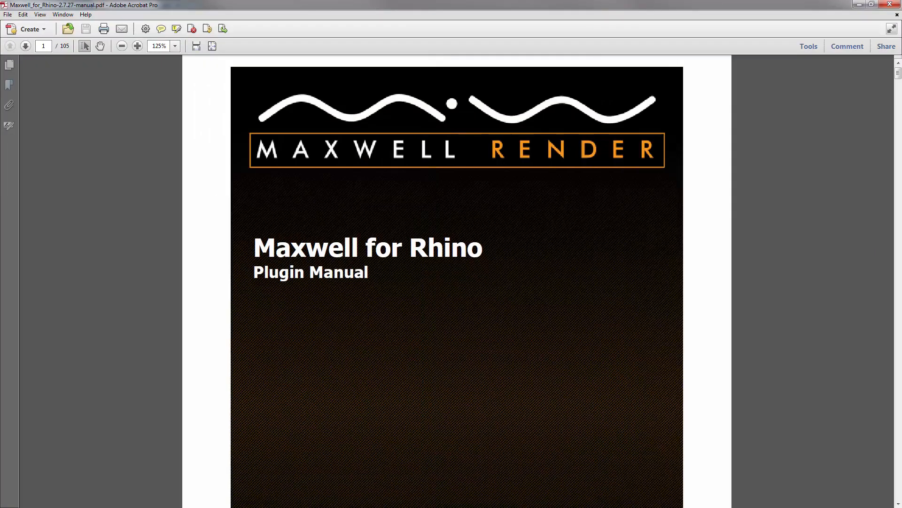
Skim the Maxwell for Rhino plugin manual from the installation notes to the Tone Mapping and SimuLens sections, and close it.
scroll(813, 287, down, 10)
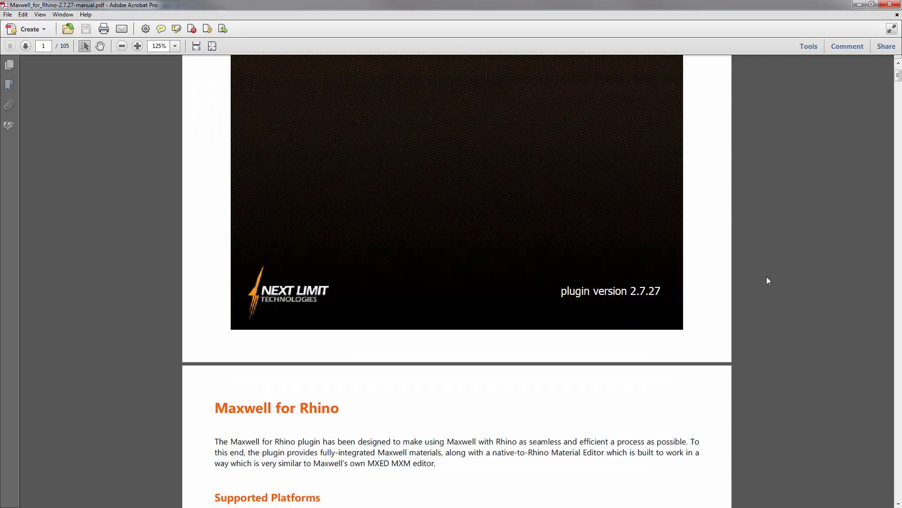
scroll(769, 280, down, 10)
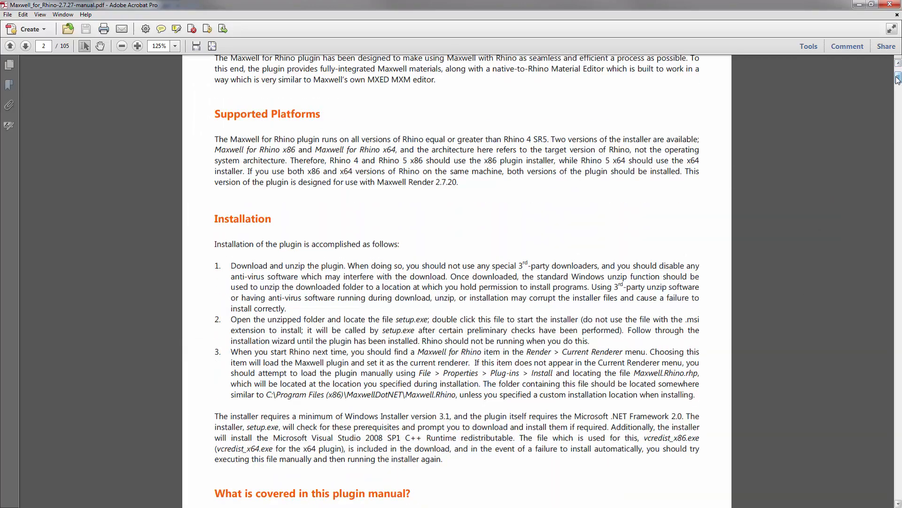
drag(897, 79, 897, 117)
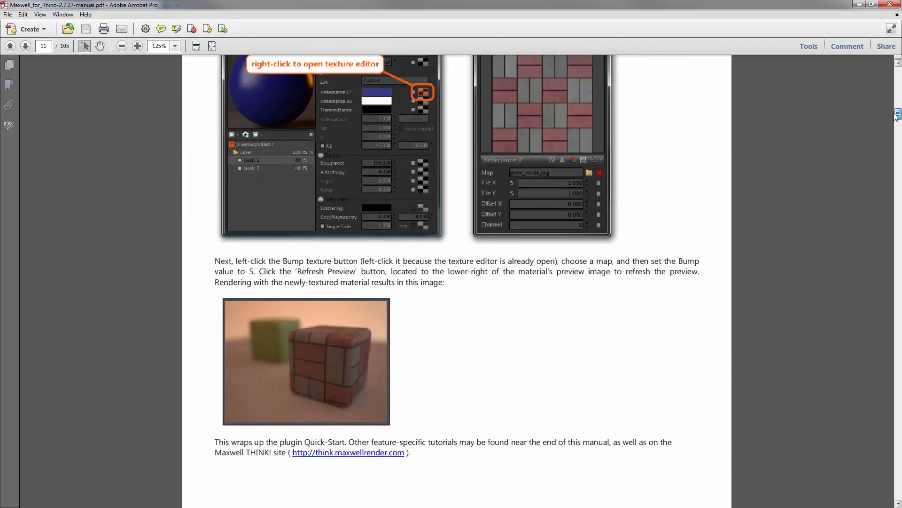
drag(897, 117, 898, 267)
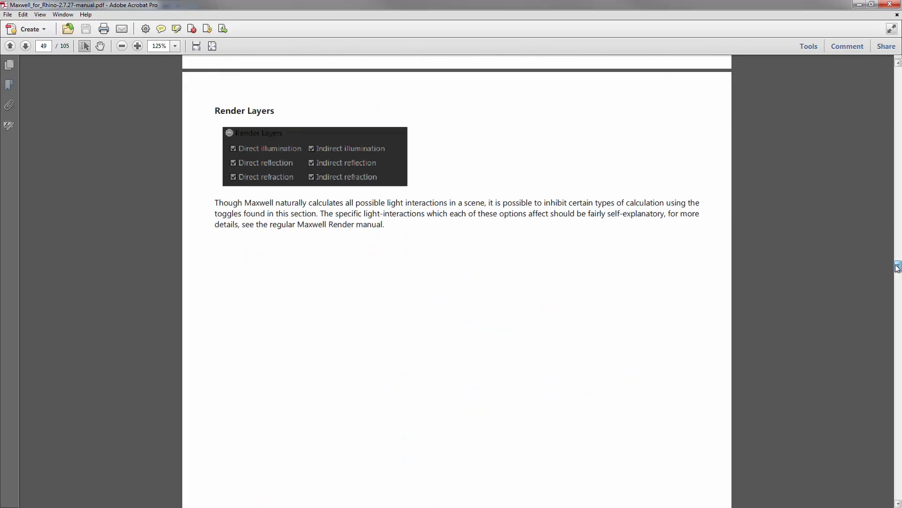
scroll(677, 226, up, 10)
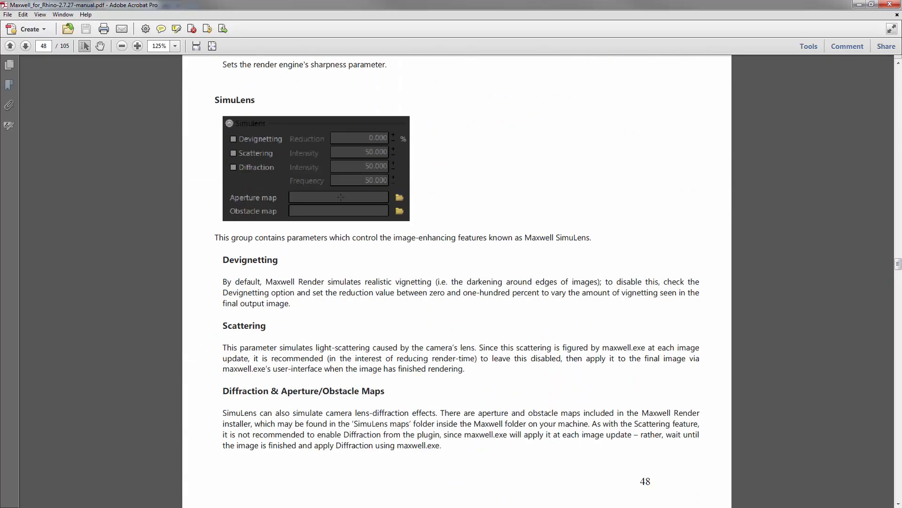
scroll(229, 195, up, 10)
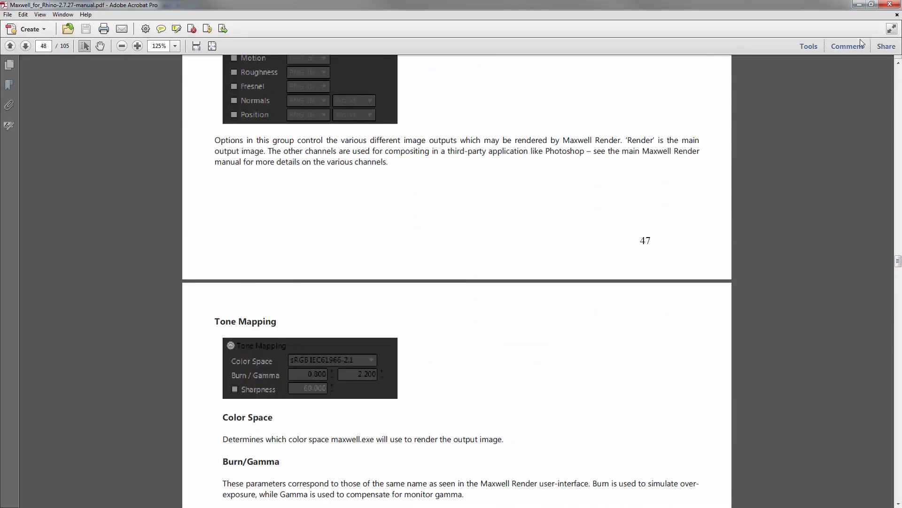
click(889, 5)
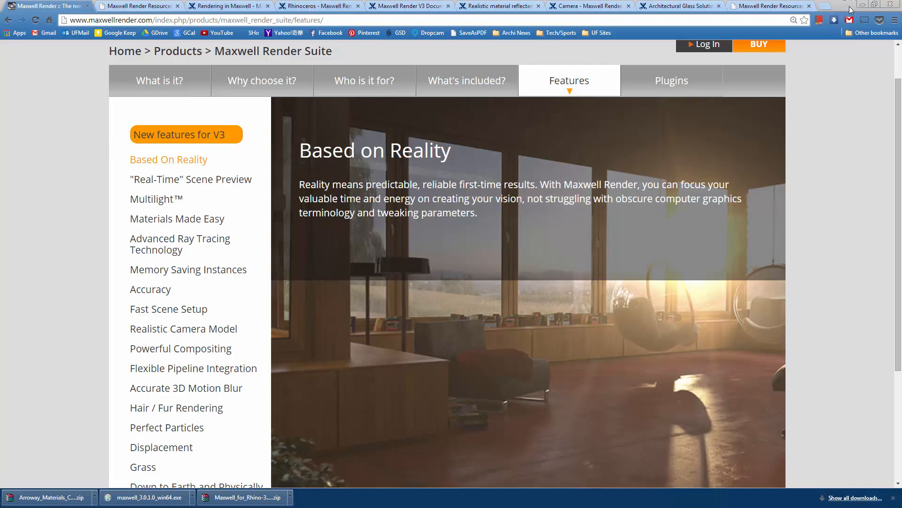
Switch to Rhino with the TorusKnot model and check whether Maxwell for Rhino is the current renderer.
click(864, 4)
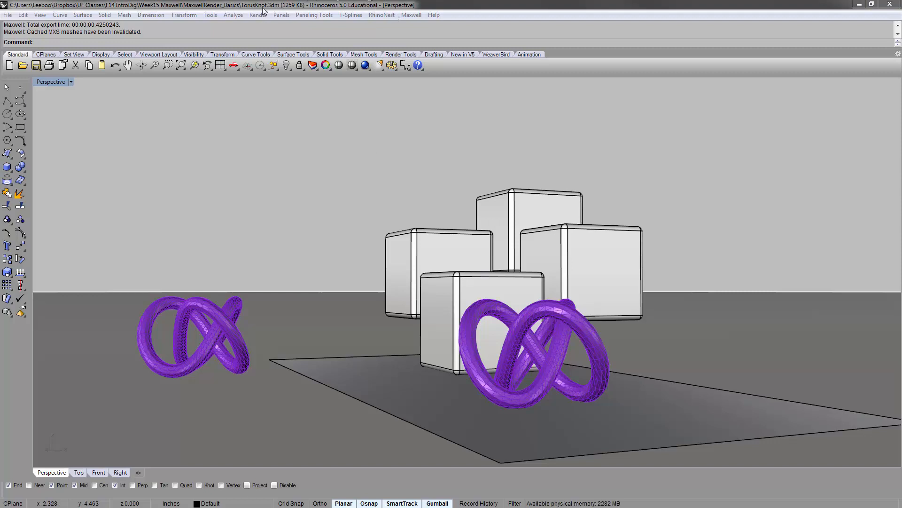
click(204, 196)
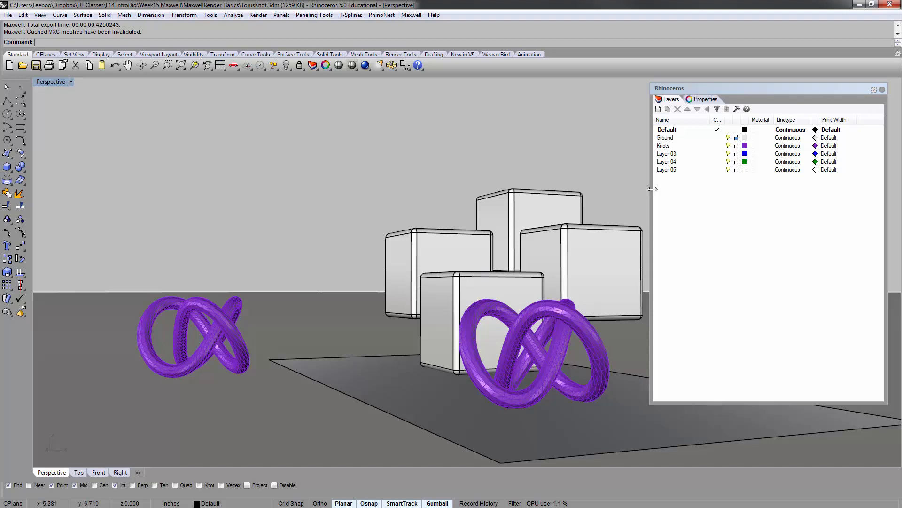
click(258, 14)
mouse_move(288, 266)
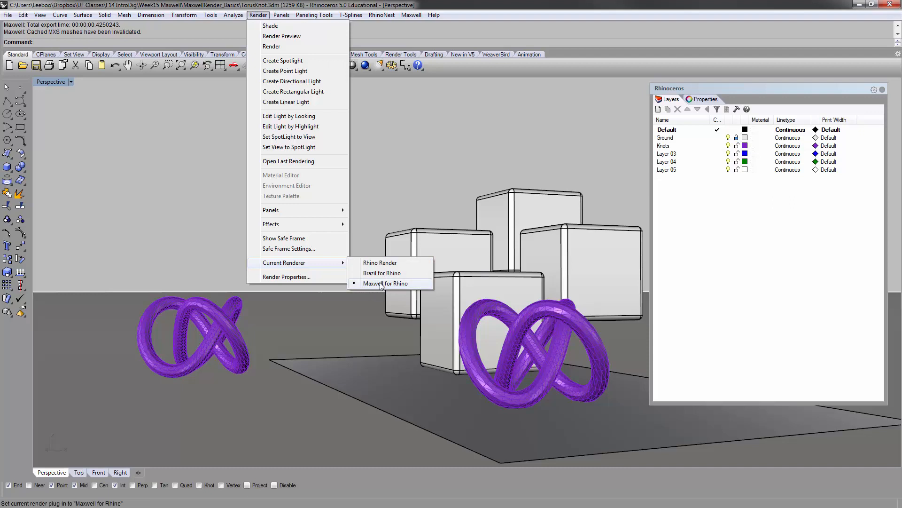
click(410, 121)
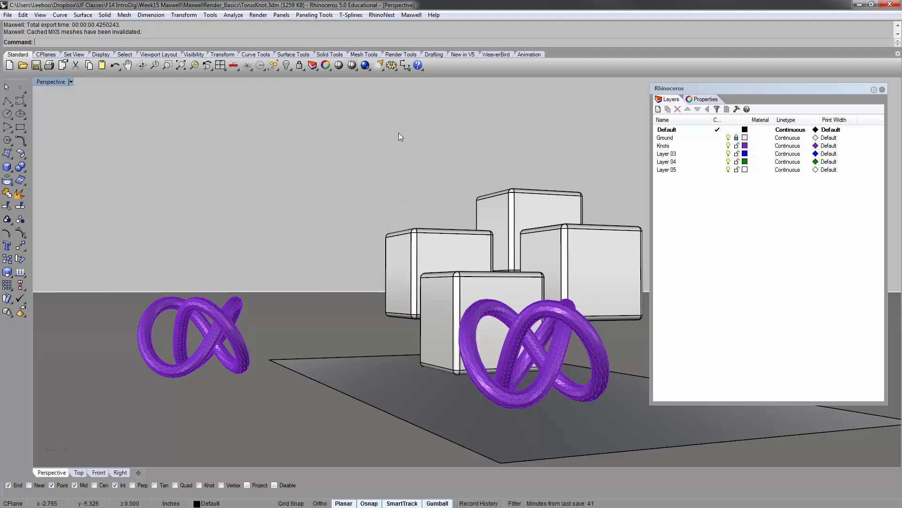
Open the Maxwell plugin's Scene Manager window.
click(411, 15)
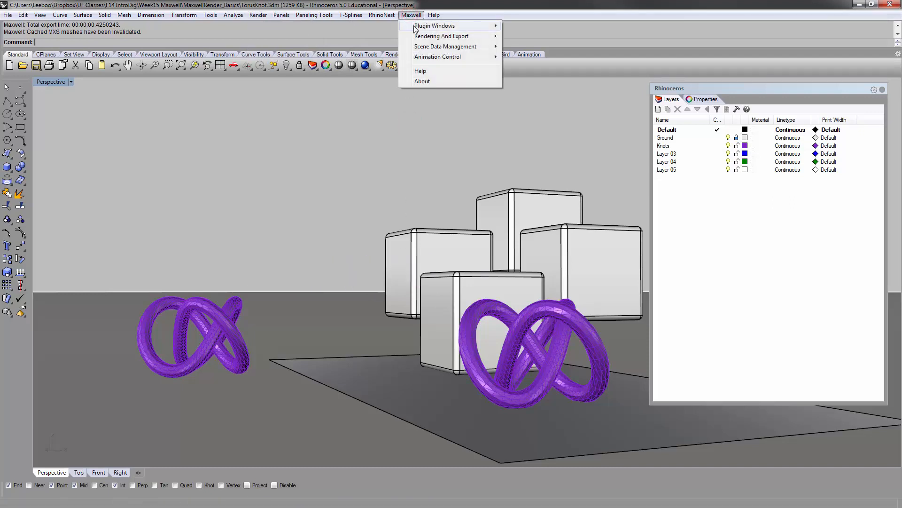
mouse_move(430, 28)
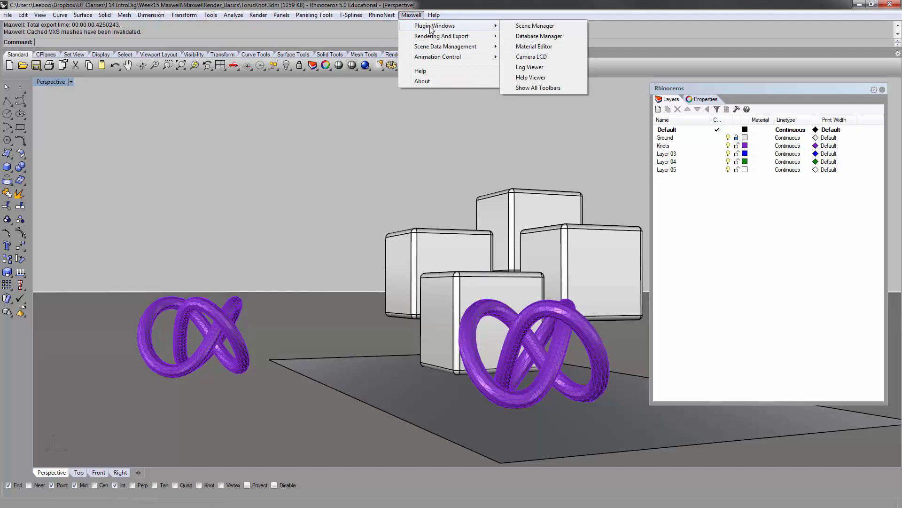
click(552, 26)
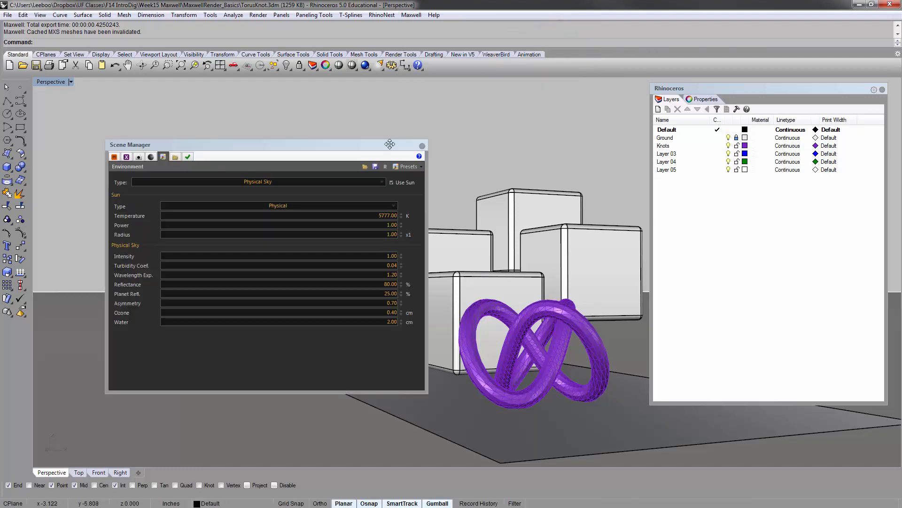
Bring up the Maxwell plugin's Material Editor window to view it, and close it again.
click(412, 16)
mouse_move(489, 26)
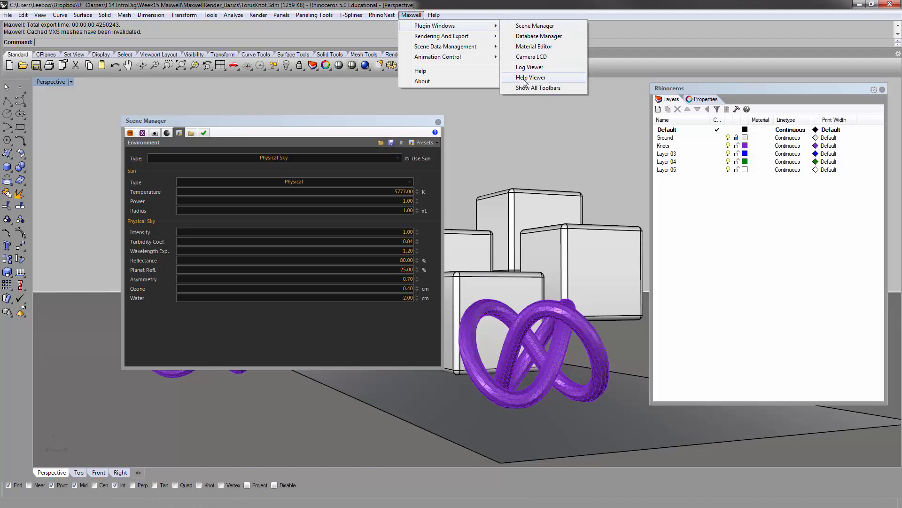
click(532, 47)
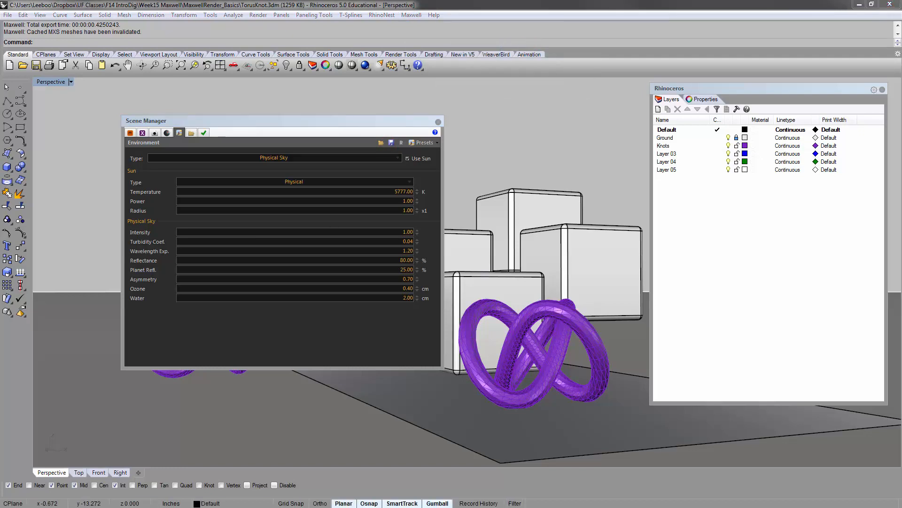
drag(368, 269, 590, 163)
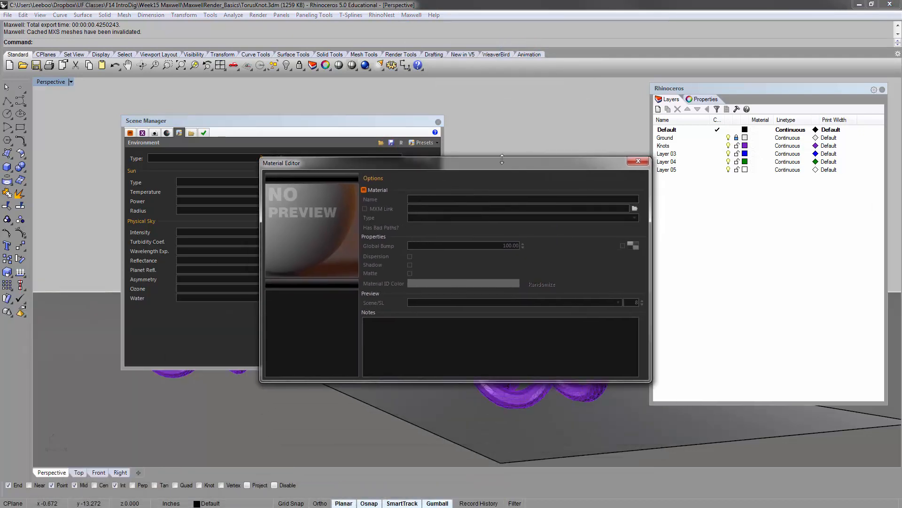
click(633, 161)
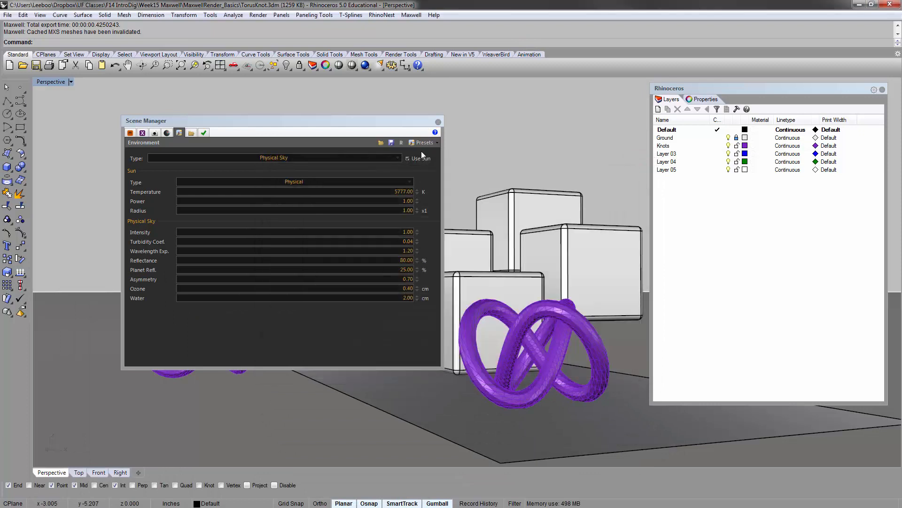
Render the TorusKnot perspective view in Maxwell Render and inspect the knots and boxes in the image.
click(411, 15)
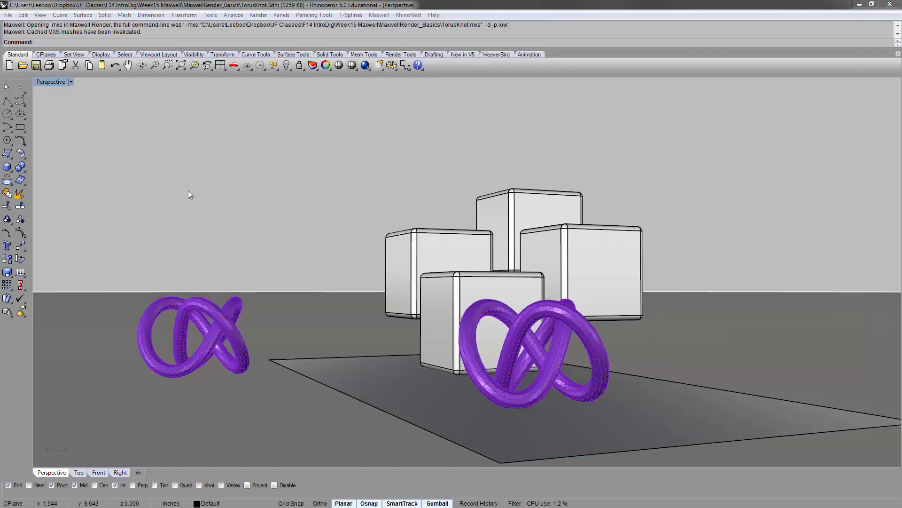
click(189, 190)
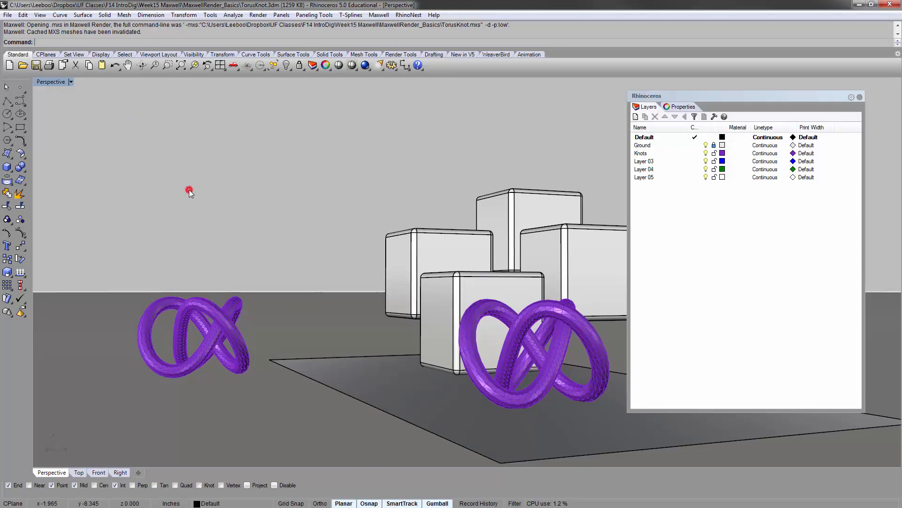
click(364, 67)
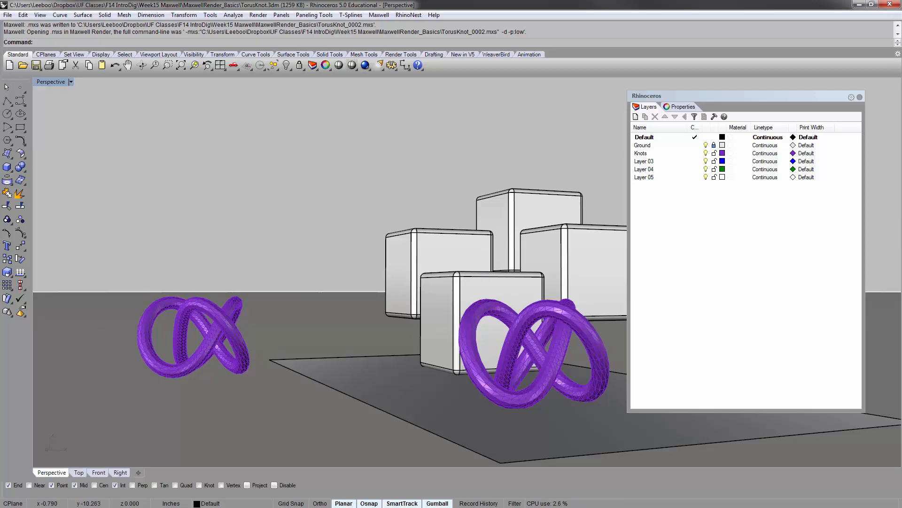
drag(531, 212, 470, 0)
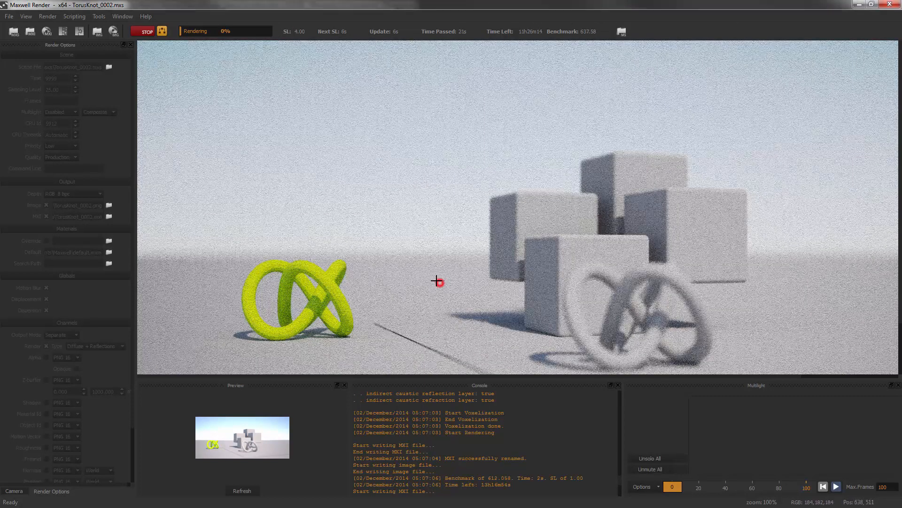
scroll(435, 280, down, 1)
scroll(435, 280, up, 1)
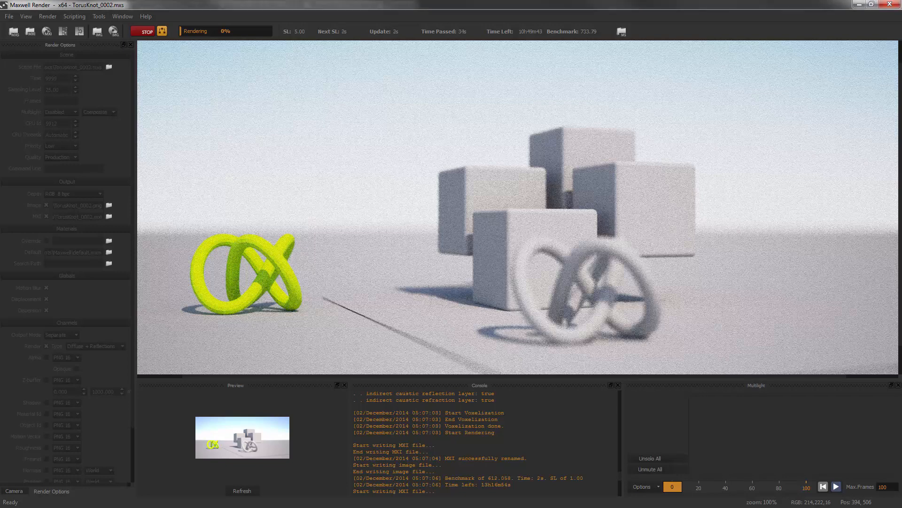
Switch to the browser, close the product features page, and read about progressive rendering and Sampling Level in the Rendering in Maxwell documentation.
key(alt+Tab)
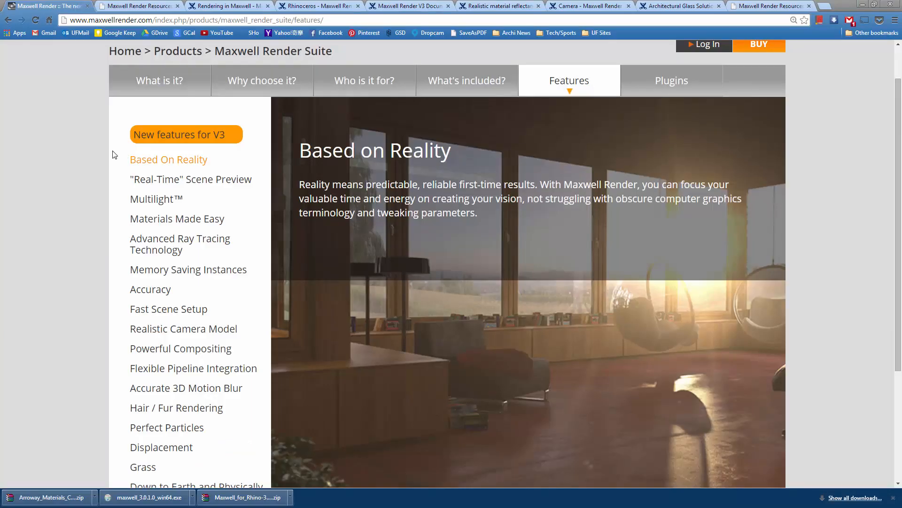
click(88, 6)
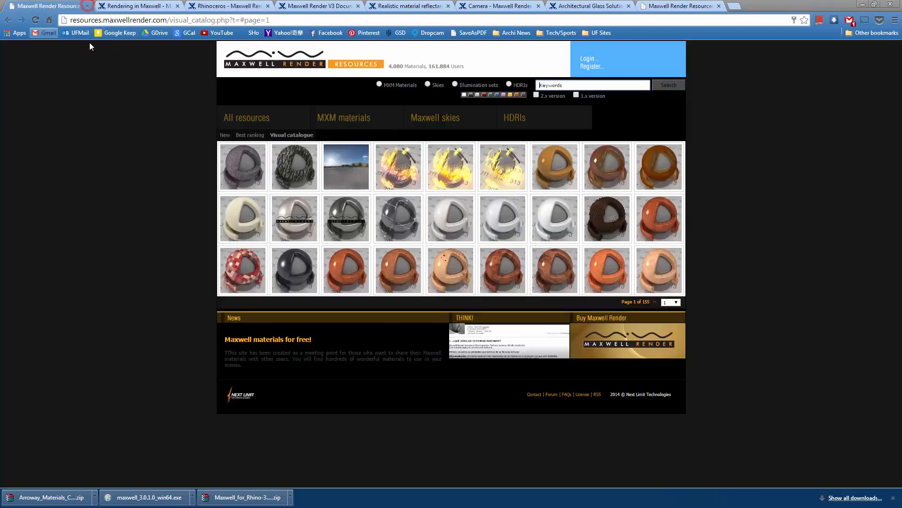
click(136, 6)
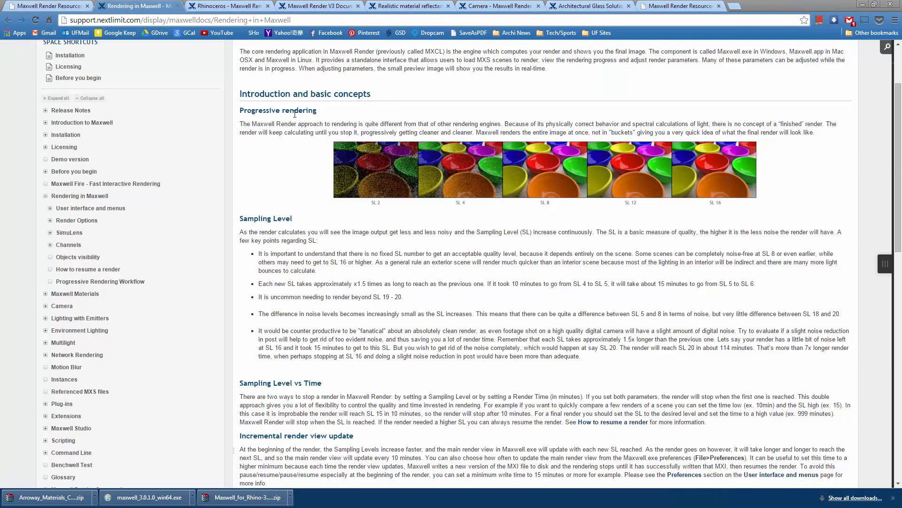
scroll(279, 156, up, 2)
scroll(290, 193, down, 1)
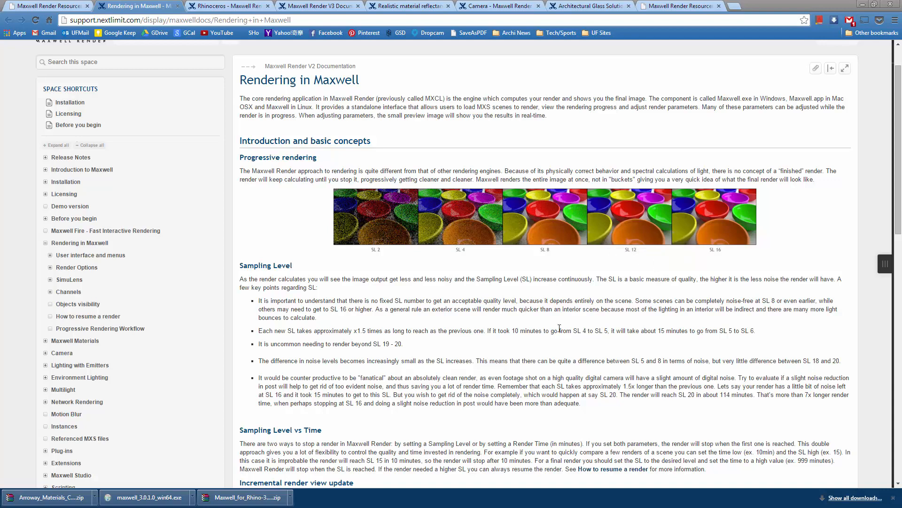
scroll(560, 328, down, 1)
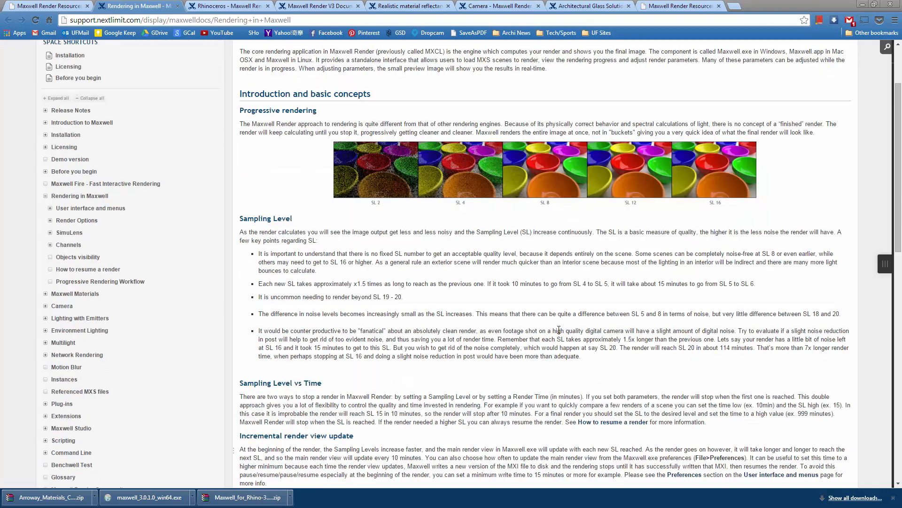
Return to Maxwell Render and bring up the MaxwellRender_Basics folder in a smaller window beside the green knot to examine the TorusKnot output files.
click(864, 4)
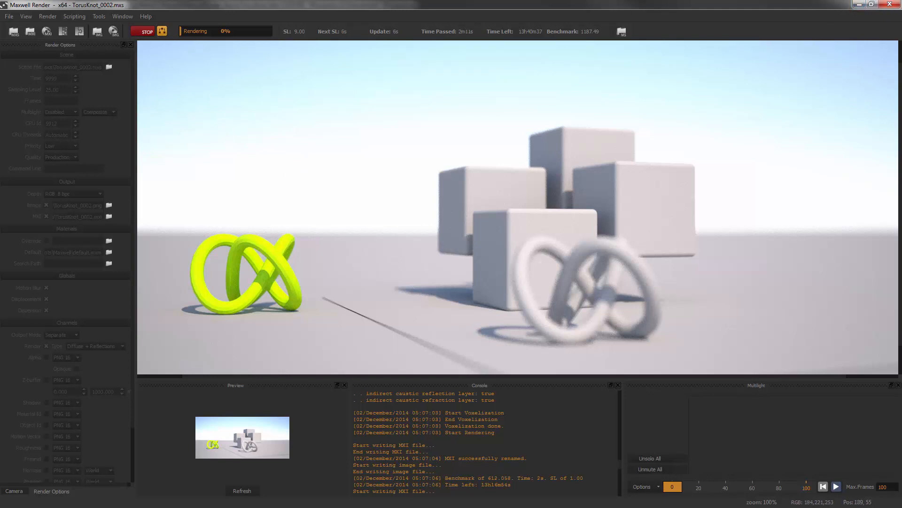
drag(0, 226, 534, 105)
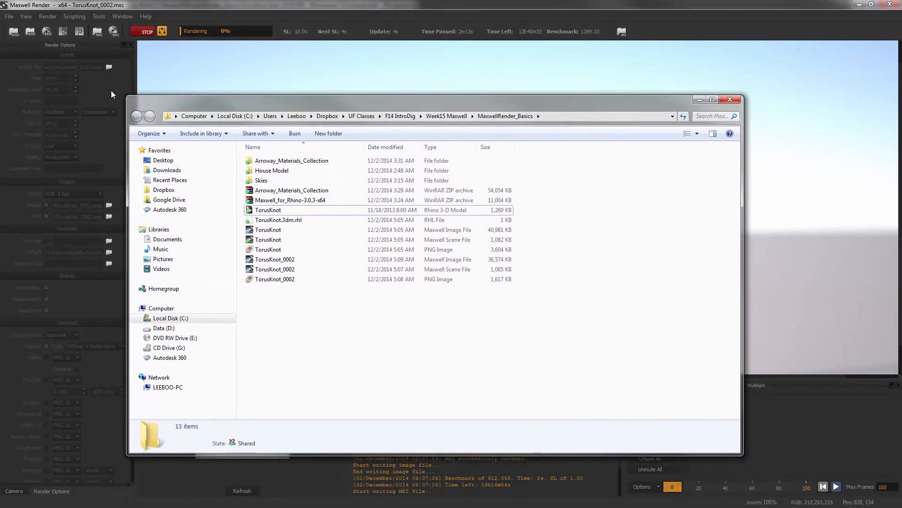
drag(126, 95, 245, 160)
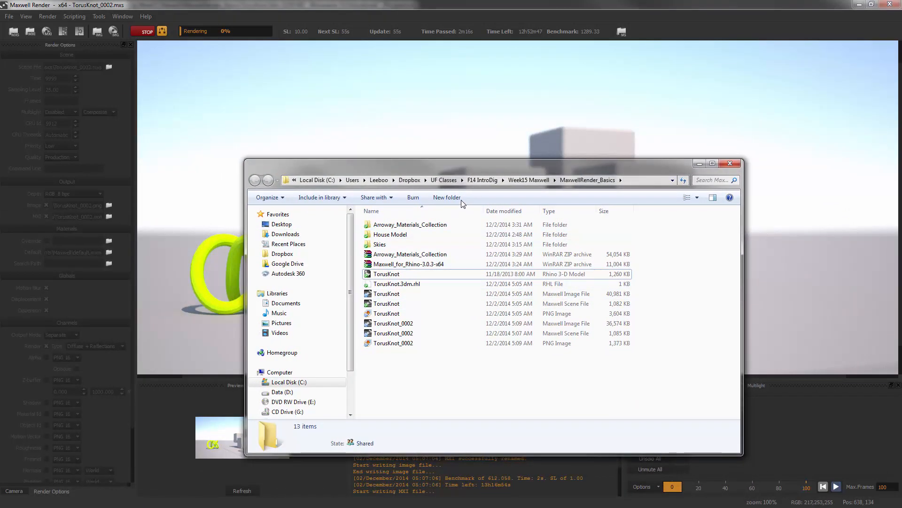
drag(492, 165, 628, 94)
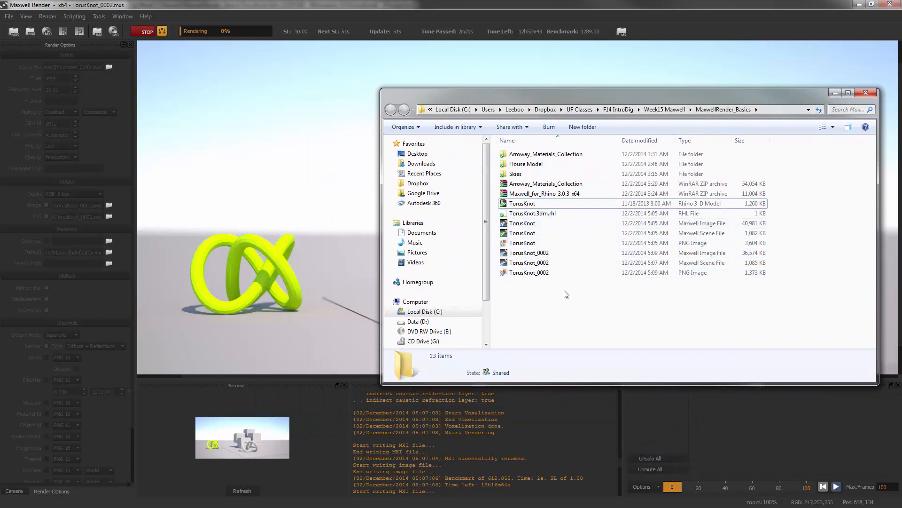
Select the TorusKnot Rhino model, show the MaxwellRender_Basics folder contents as large icons, and reposition its window.
click(523, 204)
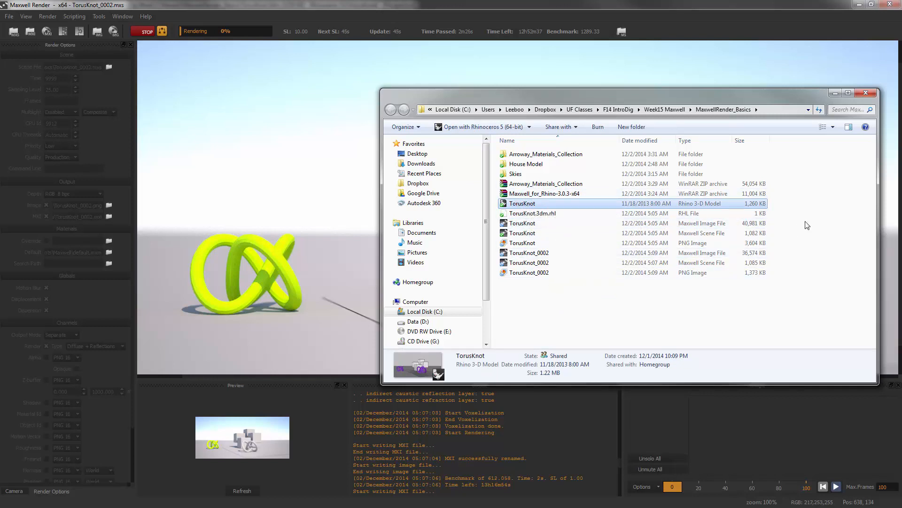
click(832, 127)
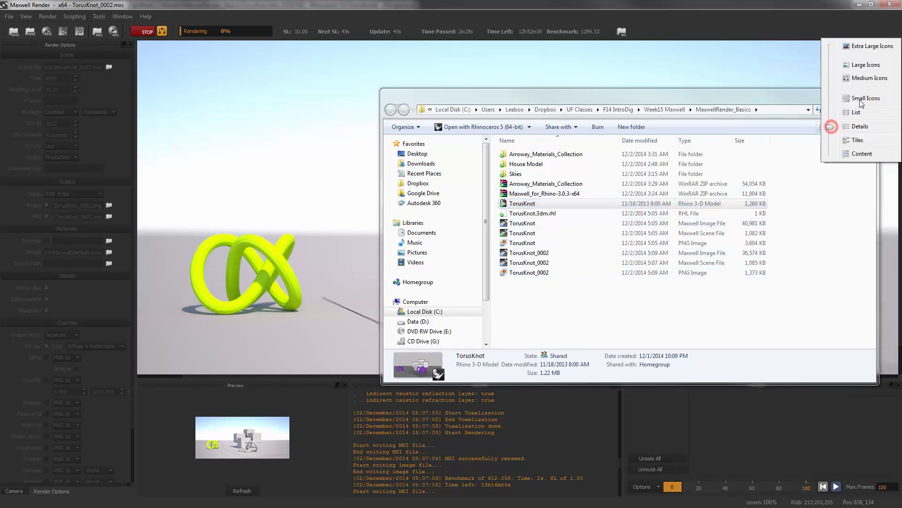
click(858, 69)
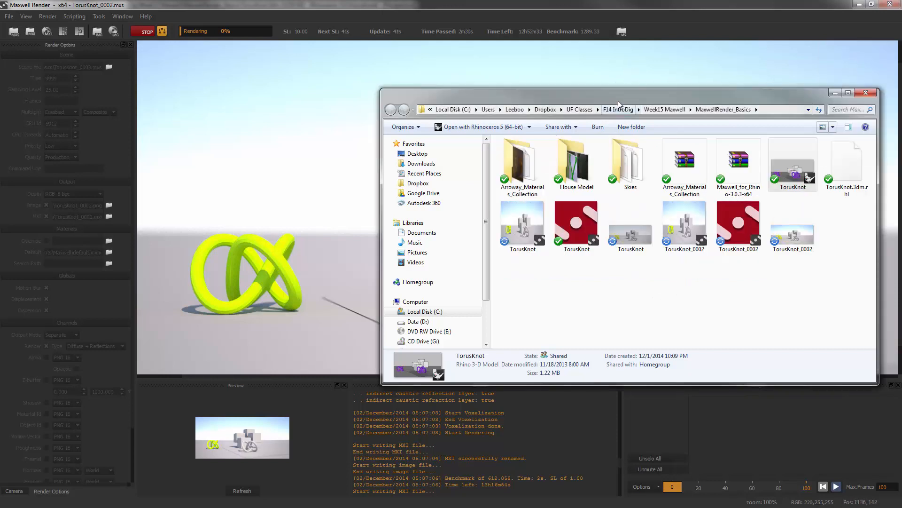
drag(700, 99, 619, 68)
click(614, 272)
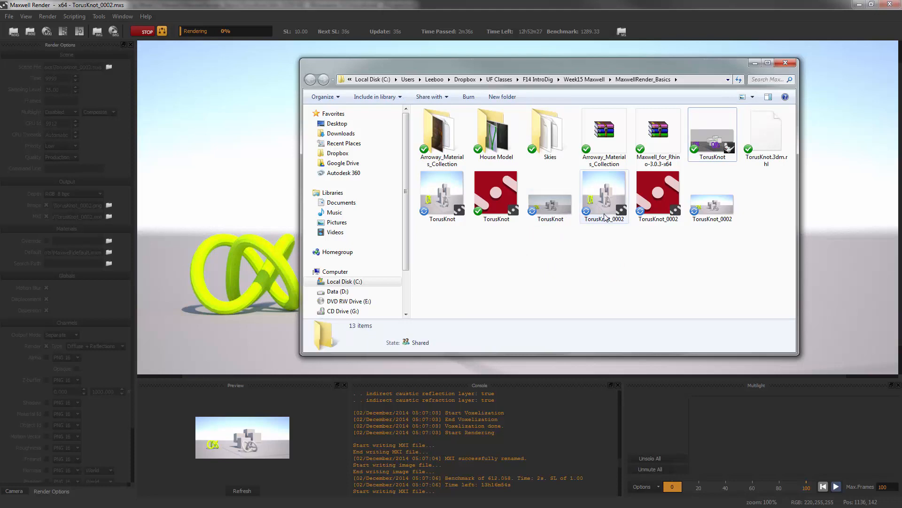
Examine the TorusKnot_0002 PNG image, Maxwell image and Maxwell scene files by their thumbnails and file details.
click(711, 212)
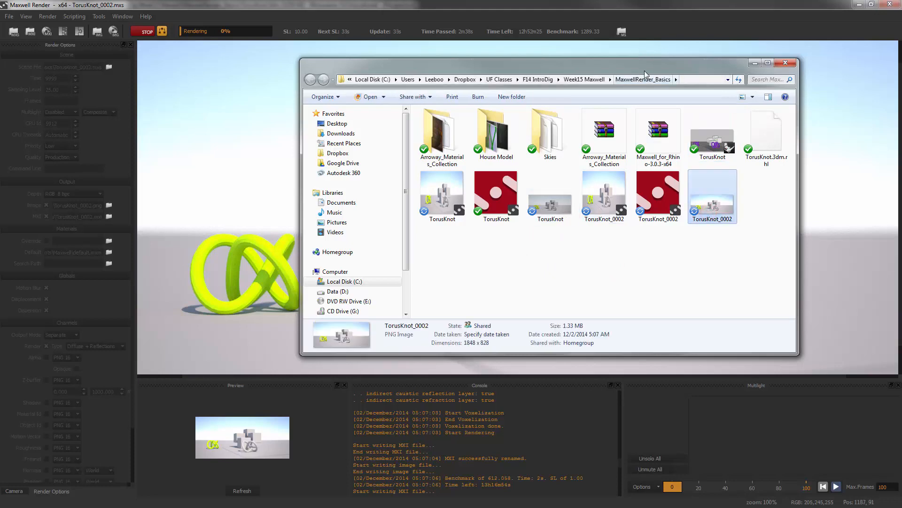
drag(648, 72, 671, 117)
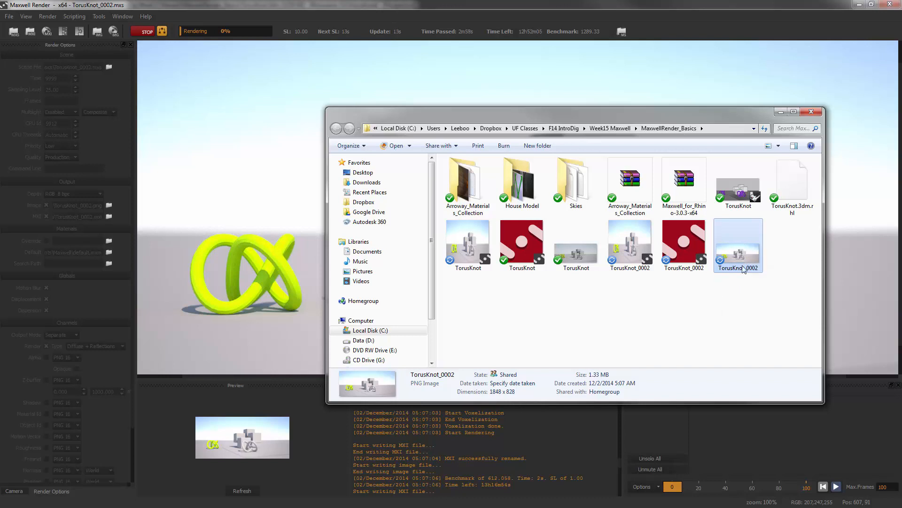
click(705, 303)
click(630, 254)
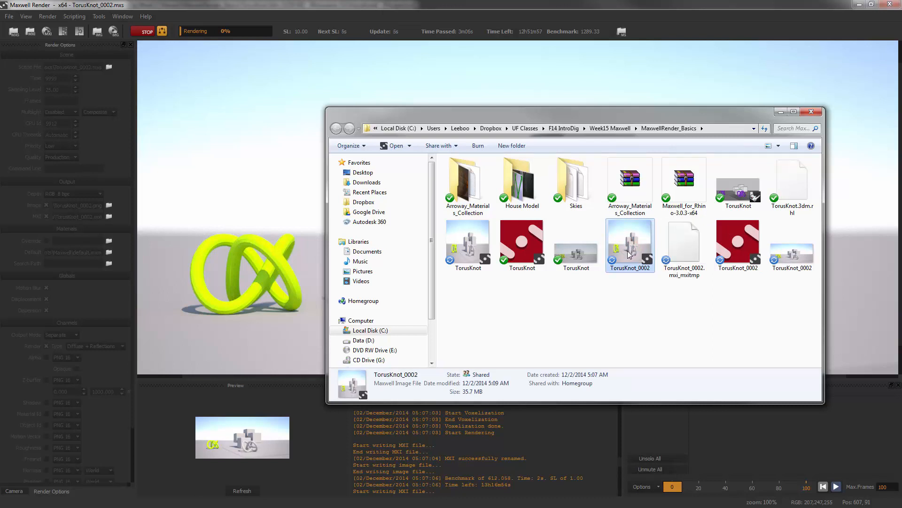
click(692, 247)
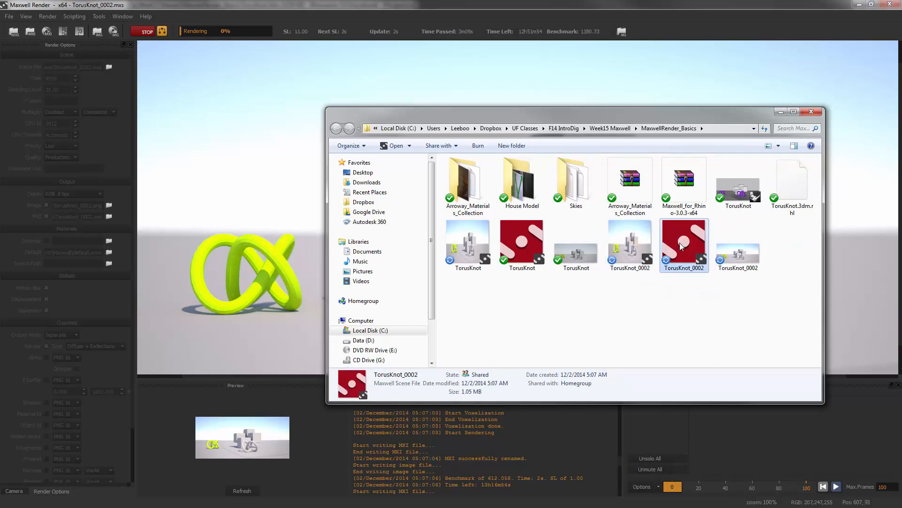
Show the folder in Details view with a wider Name column and compare the types of the three TorusKnot_0002 files.
click(778, 146)
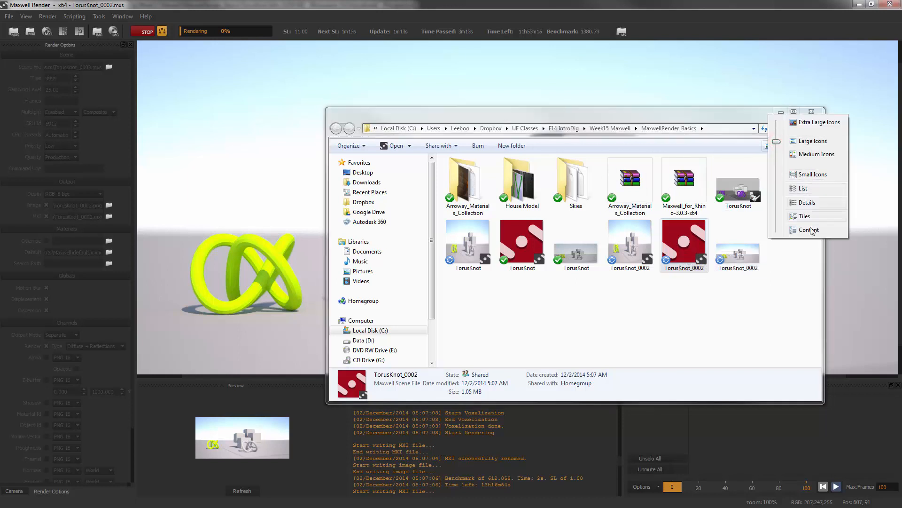
click(809, 203)
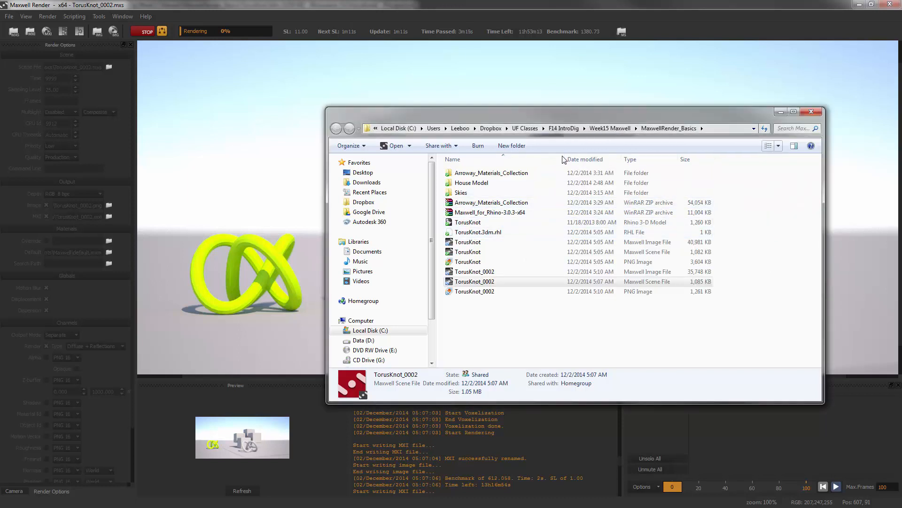
drag(567, 159, 576, 159)
click(670, 286)
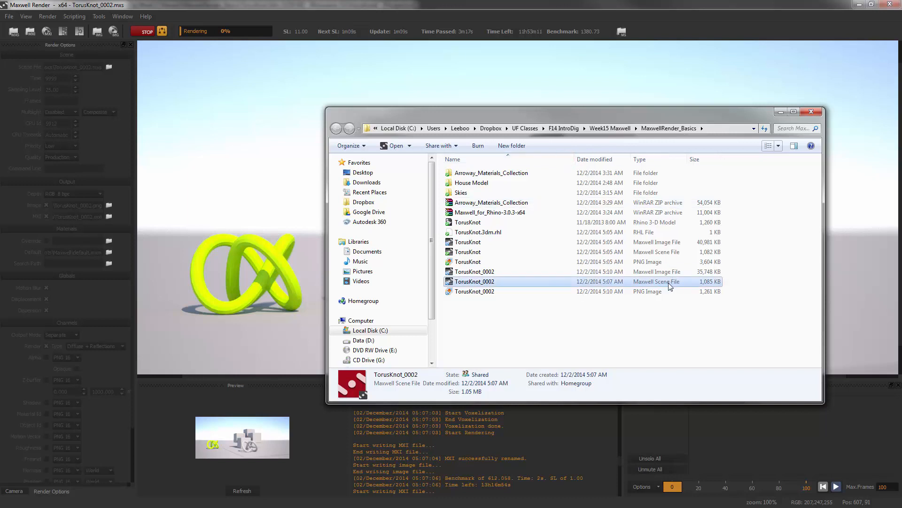
click(670, 275)
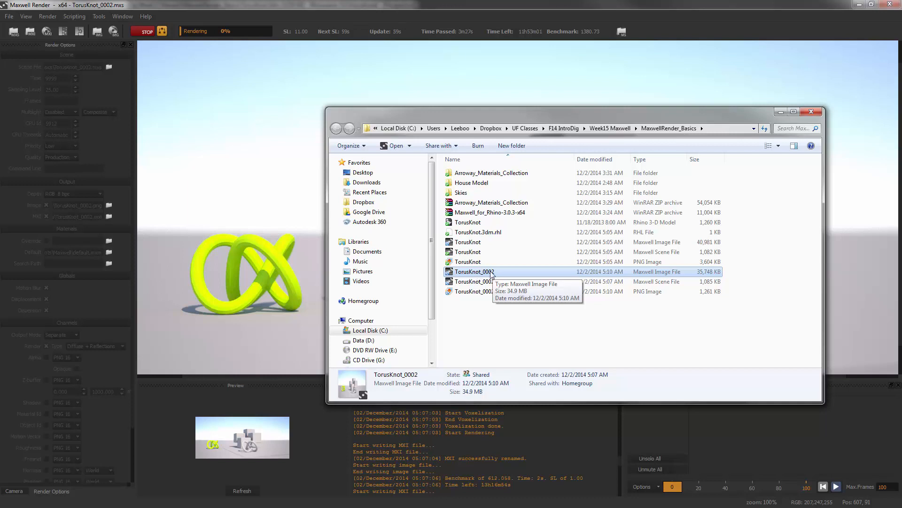
click(664, 282)
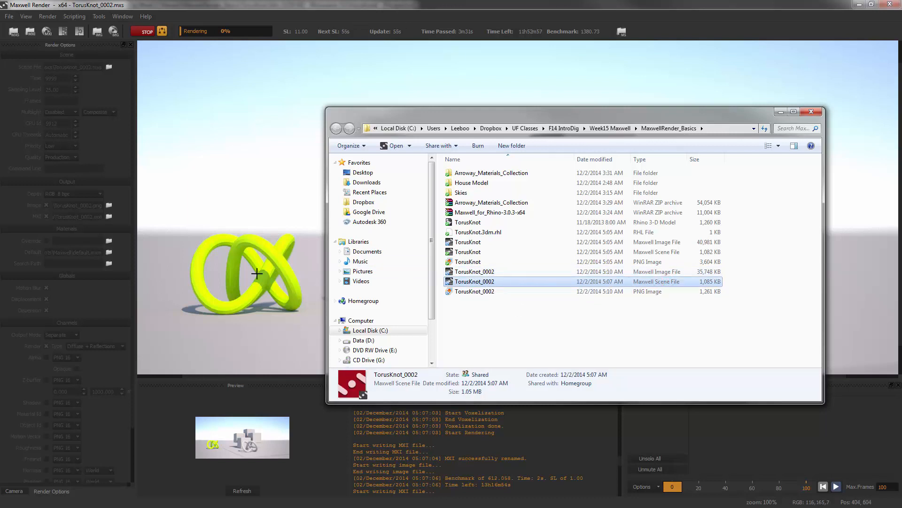
click(638, 294)
click(635, 311)
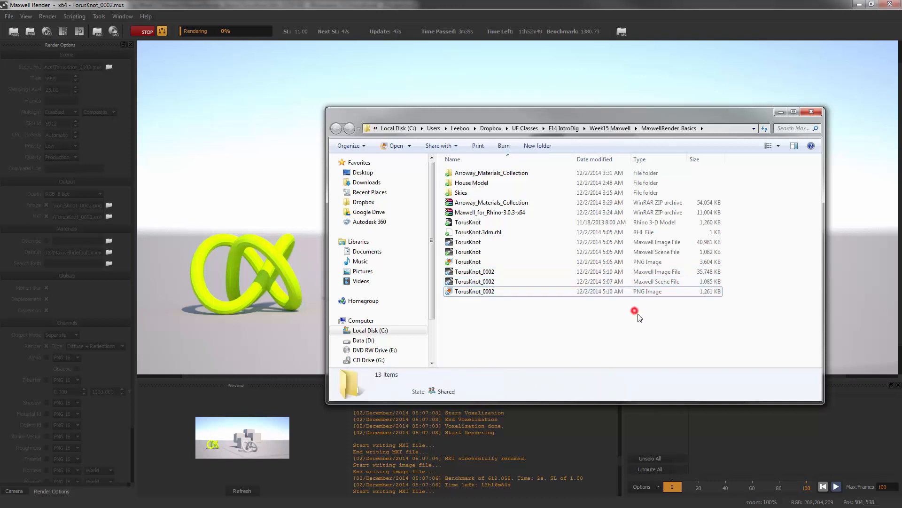
Delete the earlier render's three TorusKnot output files: the Maxwell image, Maxwell scene and PNG image.
click(671, 246)
shift+click(661, 262)
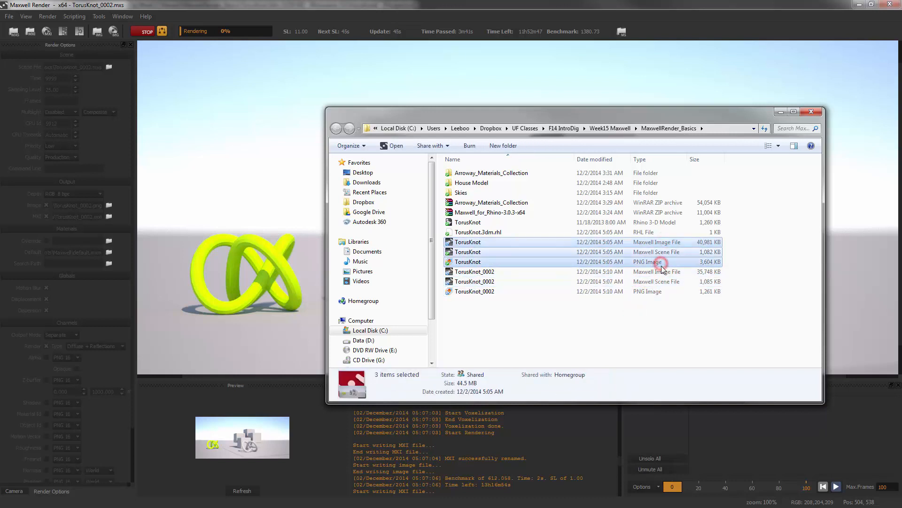
key(Delete)
click(499, 260)
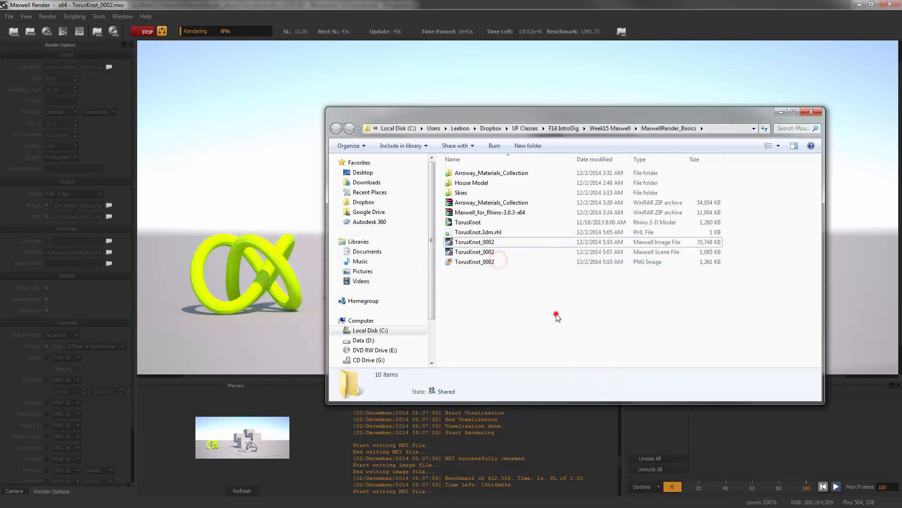
Review the TorusKnot Rhino model alongside the TorusKnot_0002 output files, checking the scene file and PNG image individually.
click(482, 223)
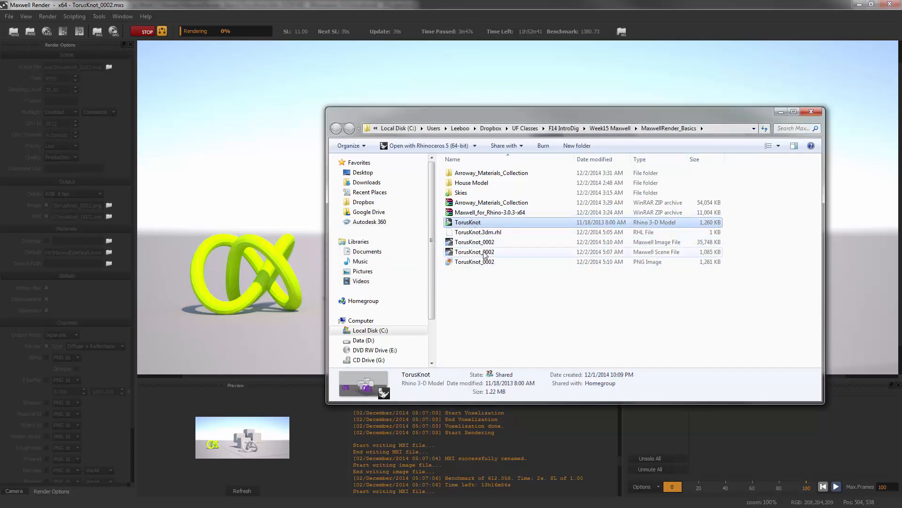
drag(502, 276, 474, 239)
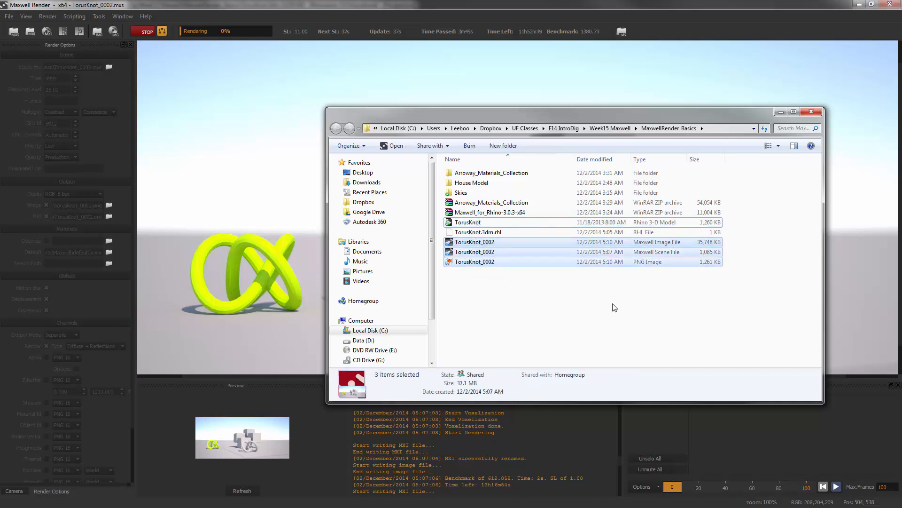
click(653, 309)
click(648, 252)
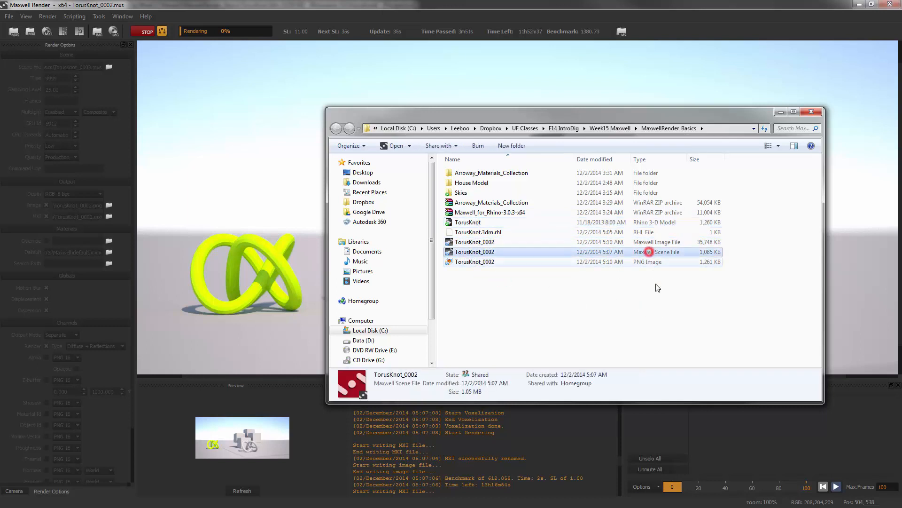
click(656, 277)
click(654, 262)
click(610, 291)
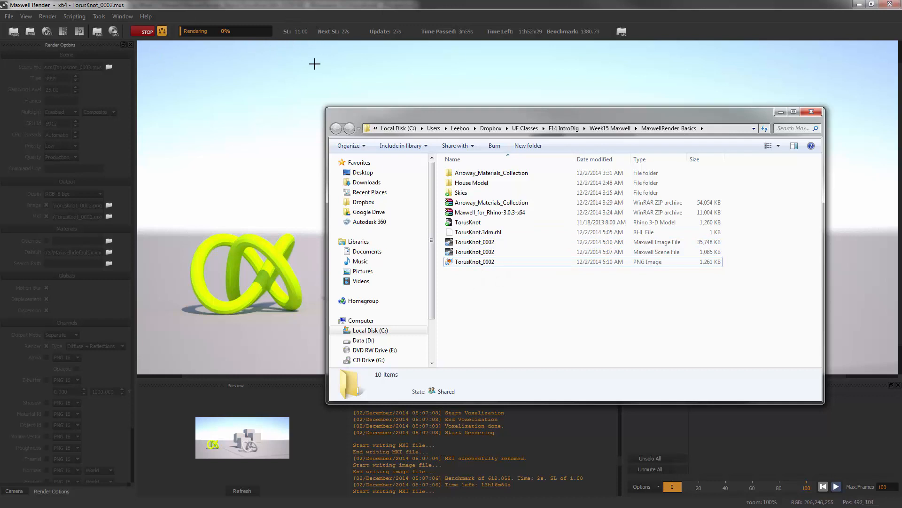
Stop the TorusKnot_0002 render, view its saved PNG image from the MaxwellRender_Basics folder, and close the image viewer.
click(150, 32)
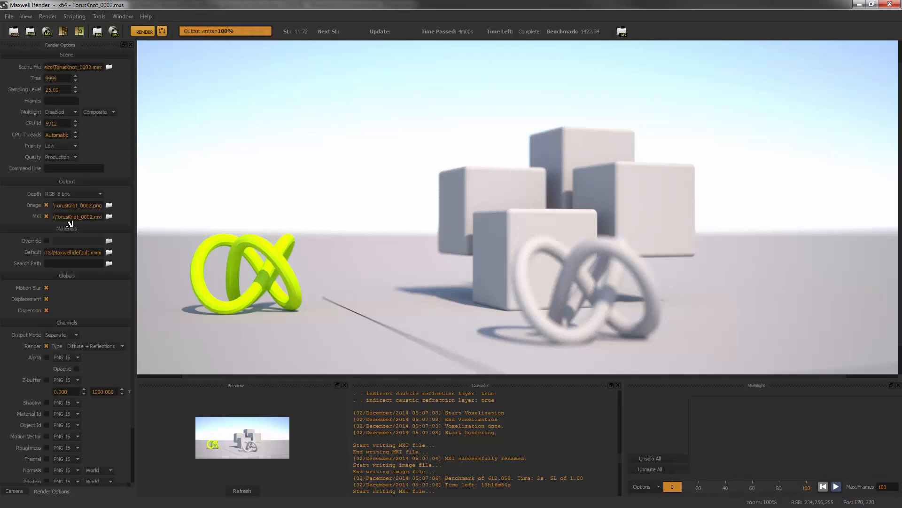
key(alt+Tab)
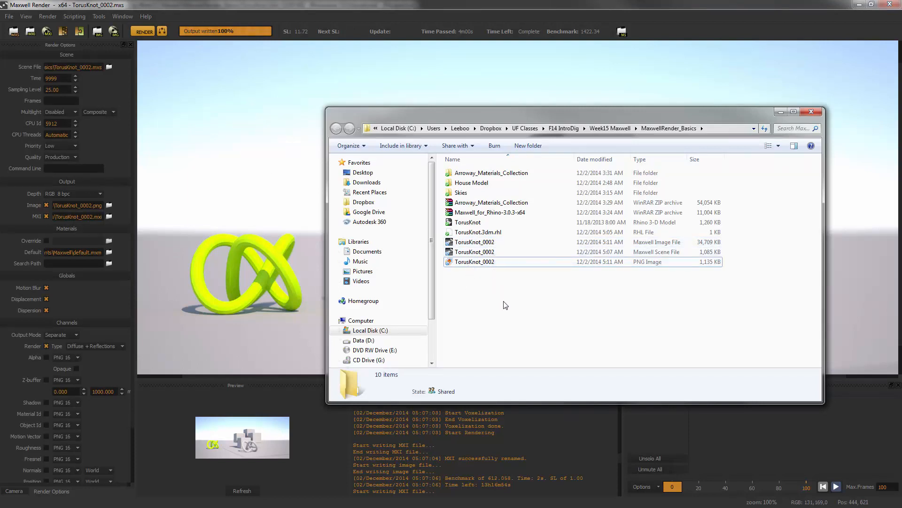
click(619, 332)
click(516, 265)
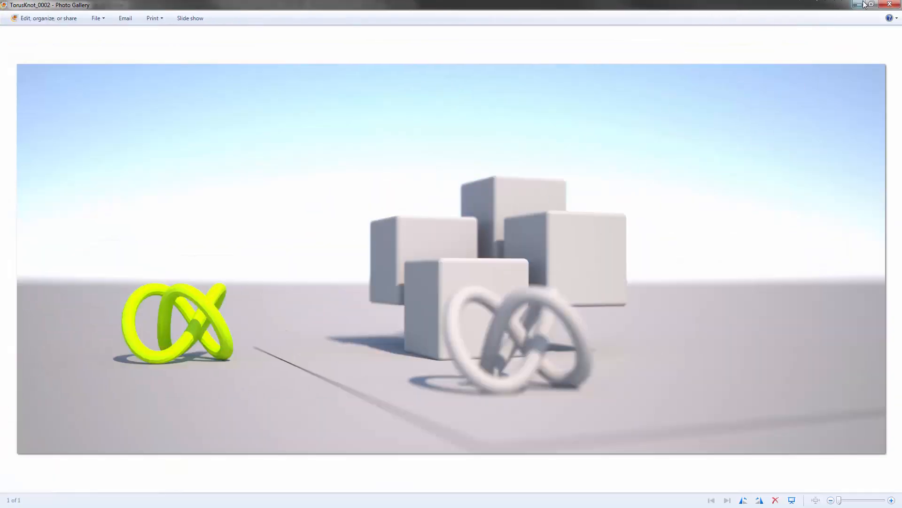
click(888, 4)
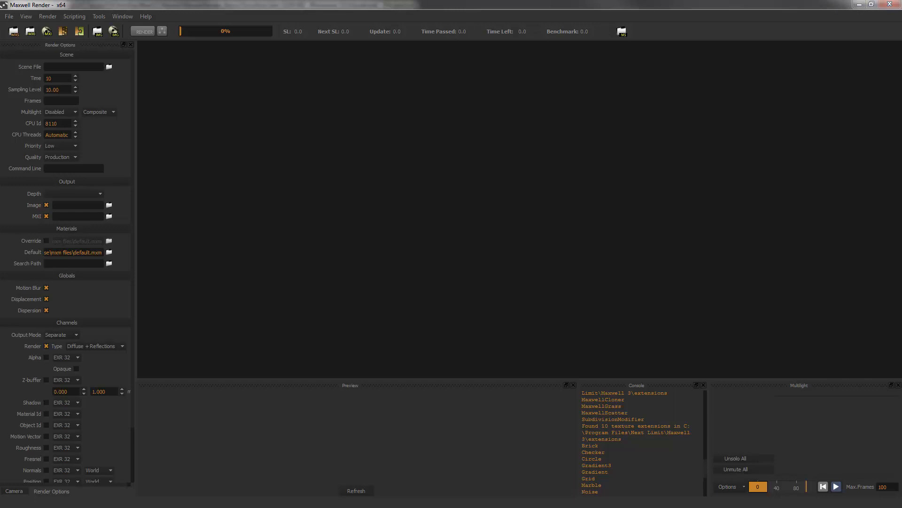
Resume rendering from the TorusKnot_0002 MXI file with a sampling level of 25.00 and a time of 120 minutes.
click(183, 277)
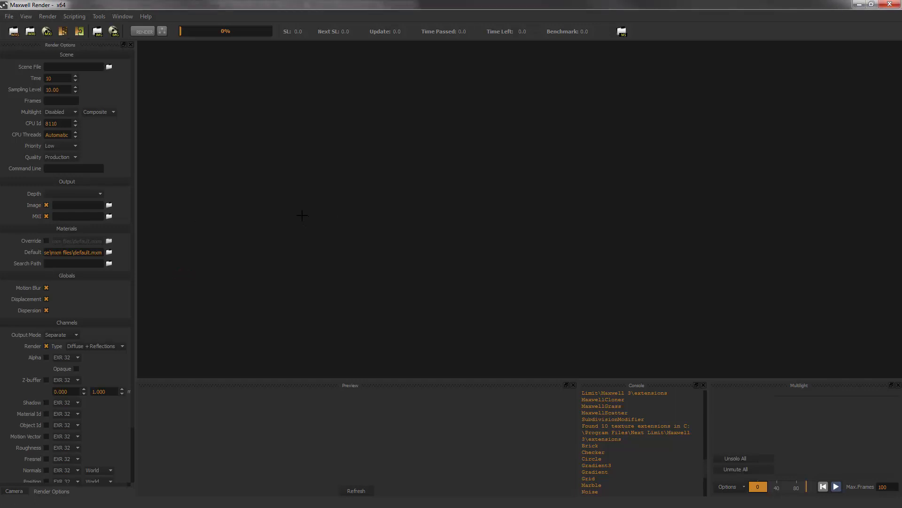
click(9, 16)
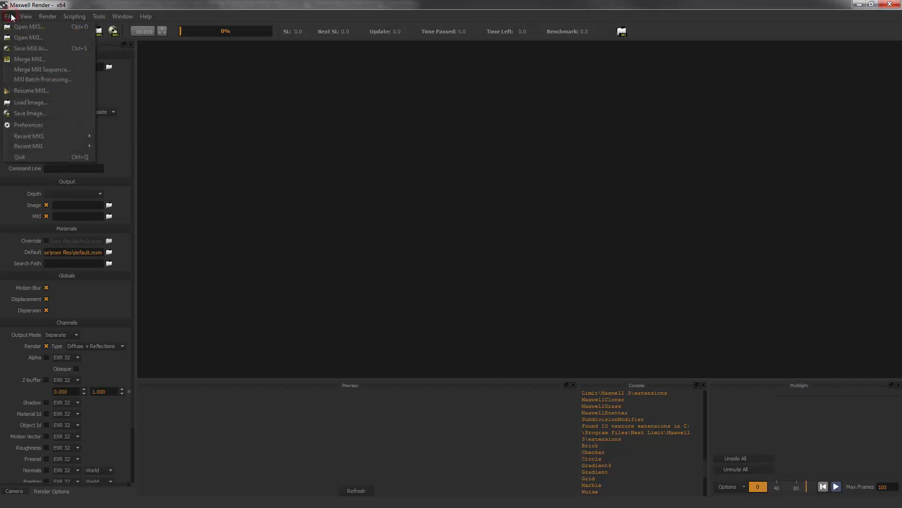
click(70, 90)
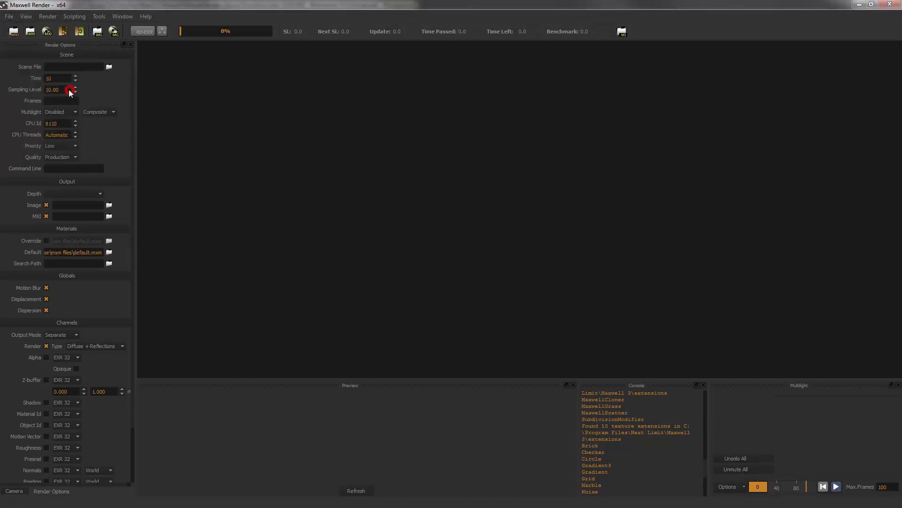
click(117, 107)
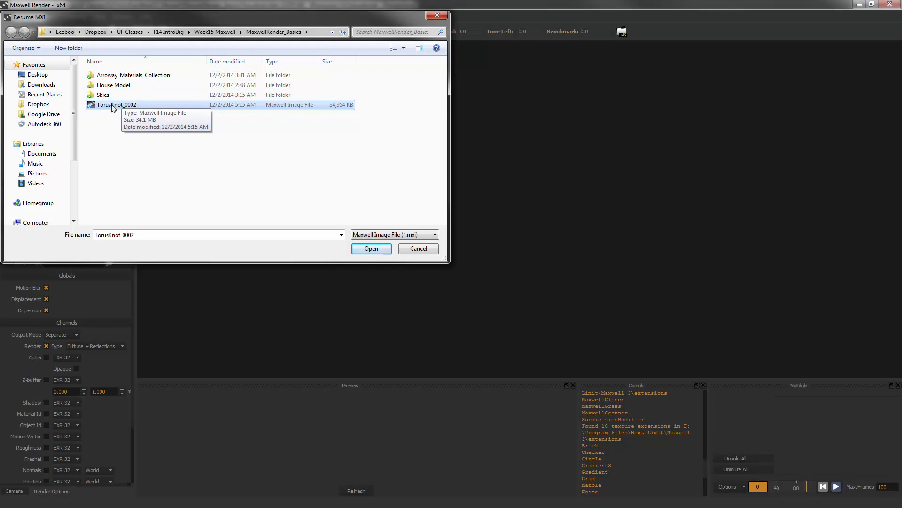
click(372, 249)
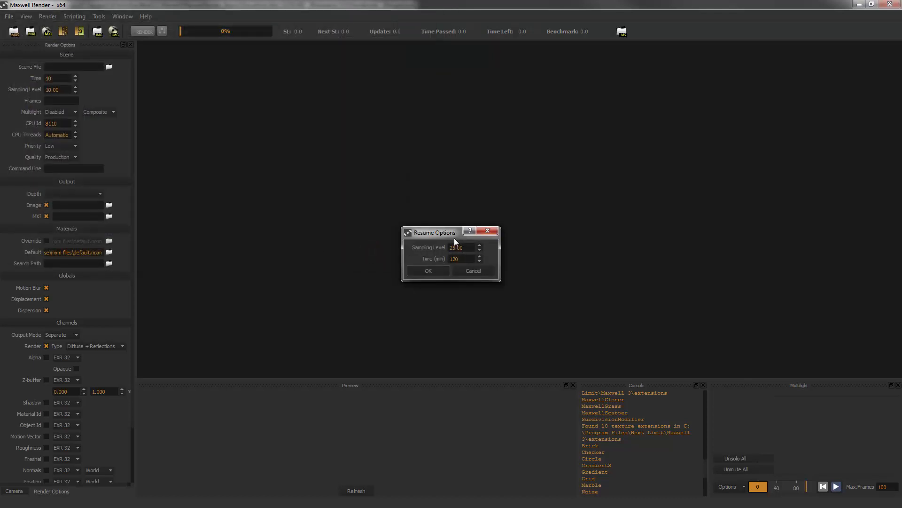
click(433, 271)
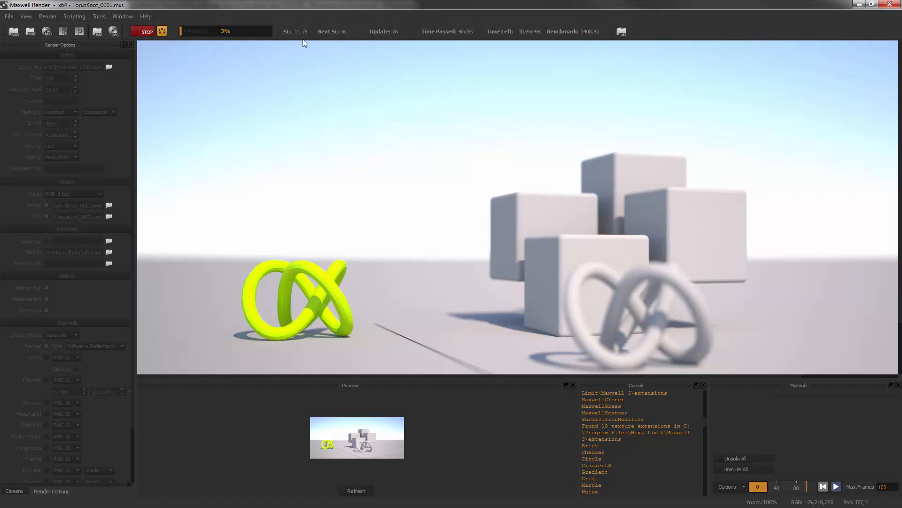
Return to the MaxwellRender_Basics folder, compare the TorusKnot_0002 Maxwell image and scene files, and select both together.
click(141, 35)
key(alt+Tab)
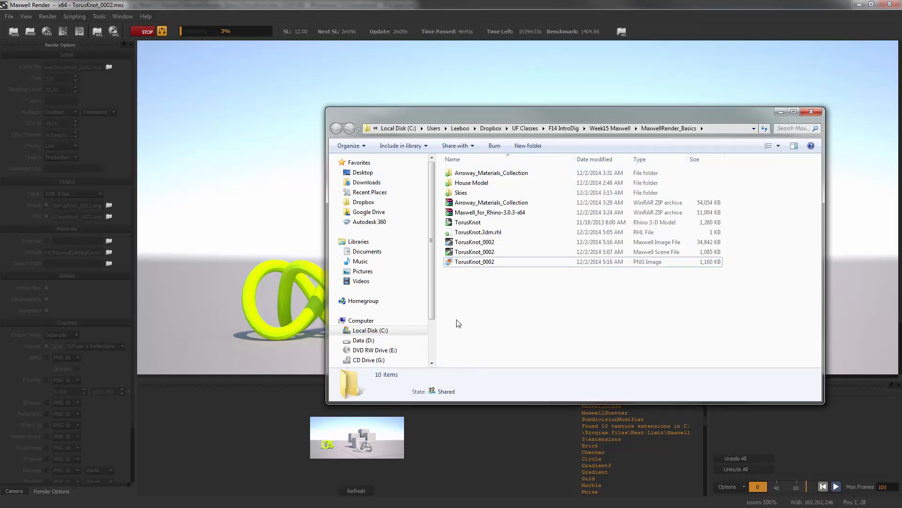
click(552, 252)
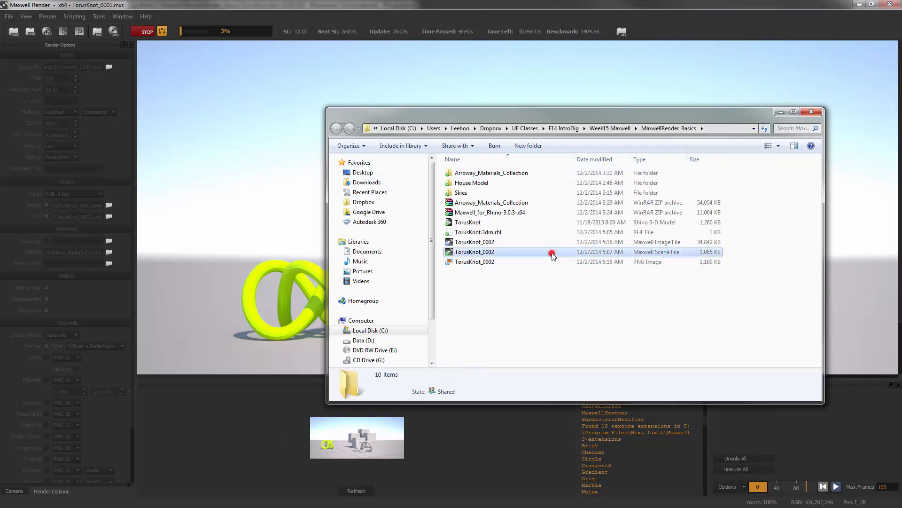
key(Up)
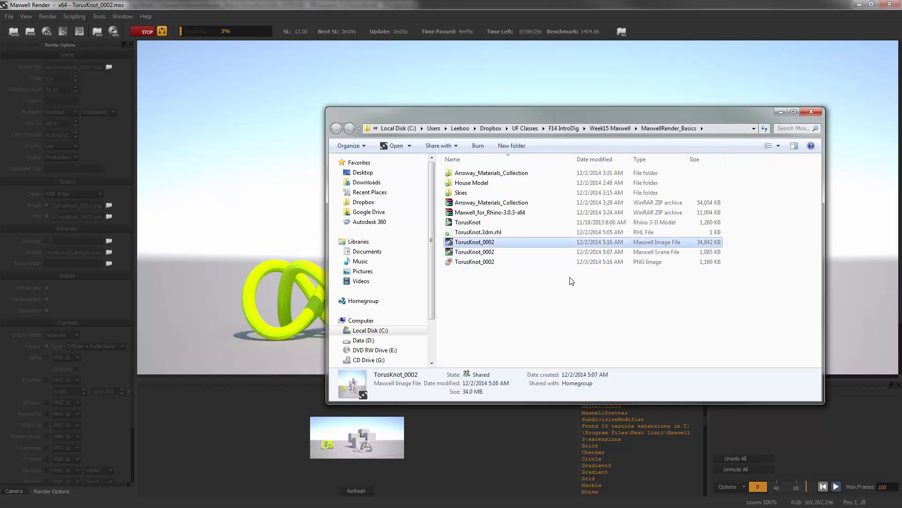
key(Down)
key(Up)
key(Down)
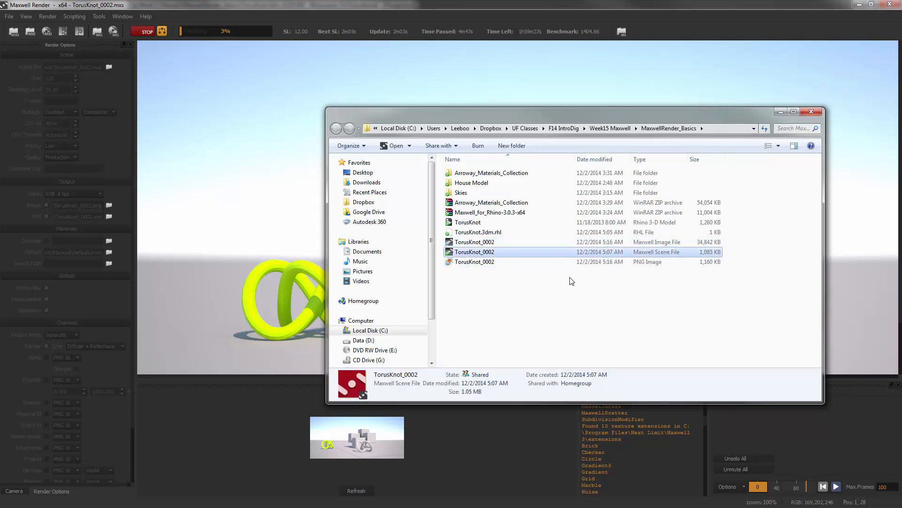
key(shift+Up)
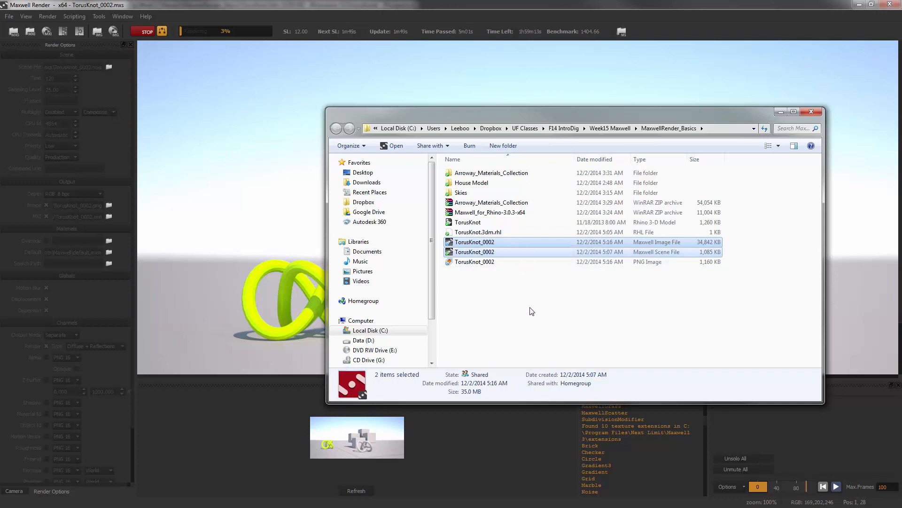
Stop the resumed TorusKnot_0002 render, check the updated output files in the MaxwellRender_Basics folder, and close Maxwell Render.
click(240, 2)
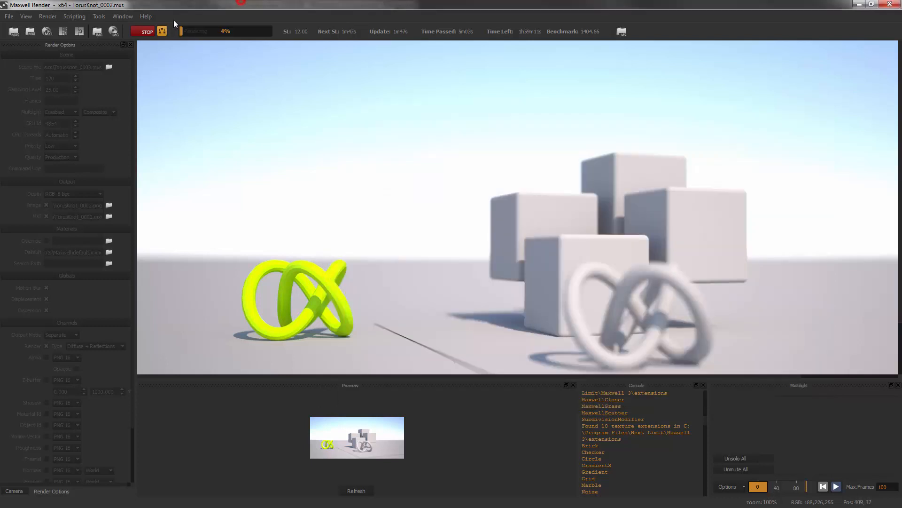
click(144, 35)
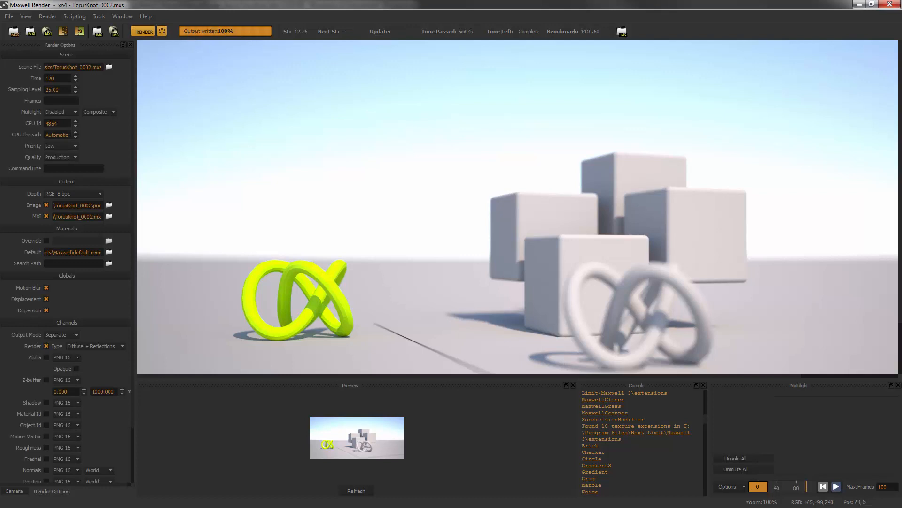
key(alt+Tab)
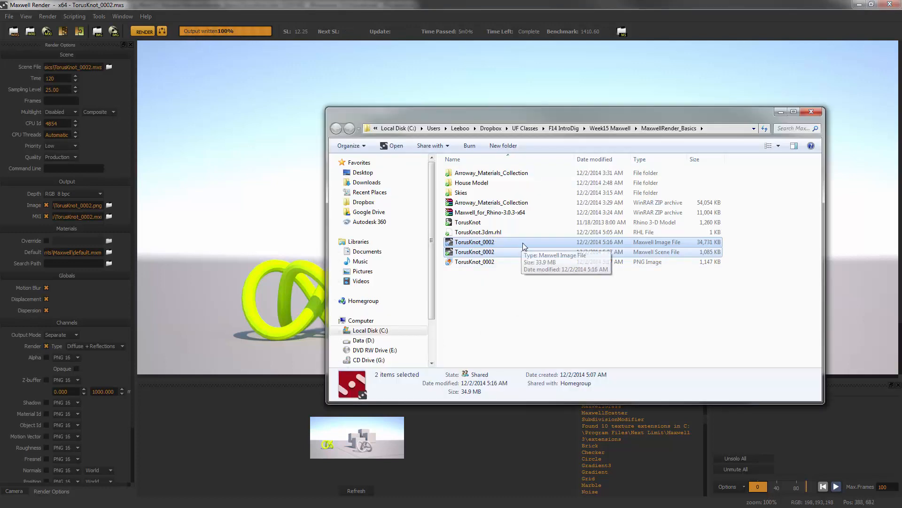
click(517, 299)
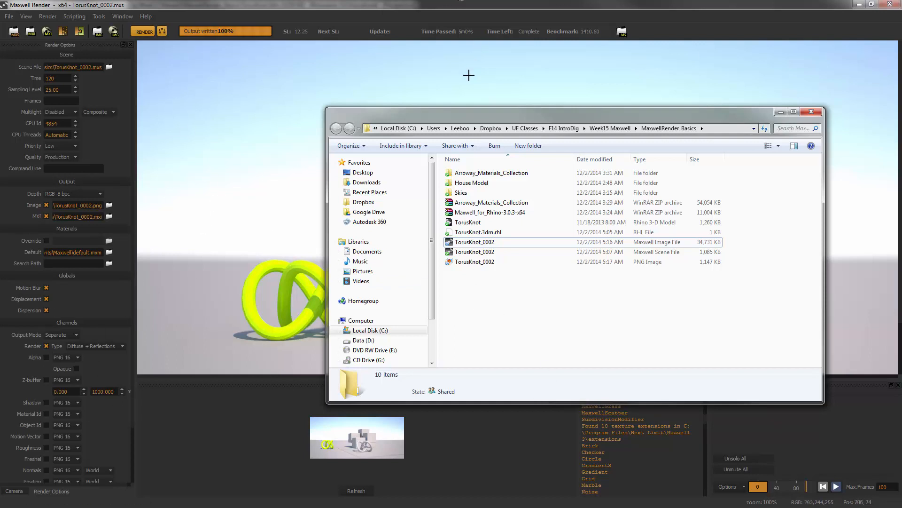
click(646, 4)
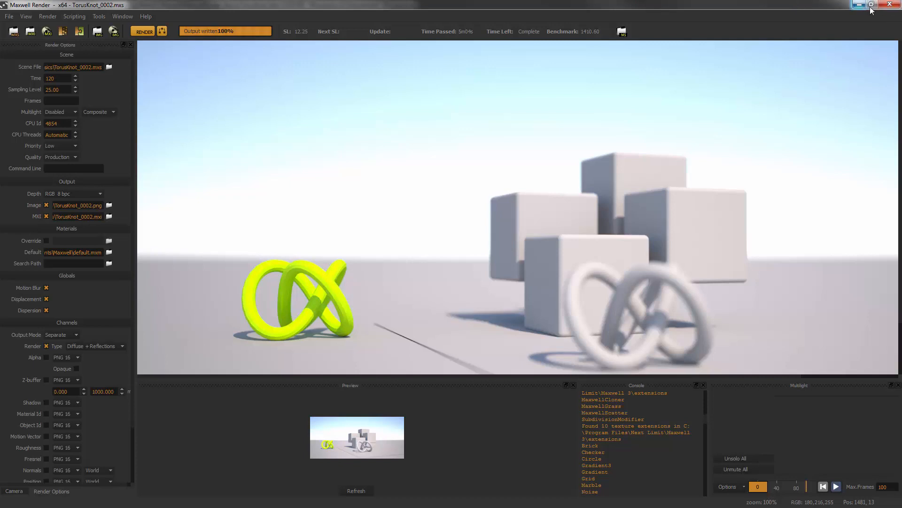
click(889, 6)
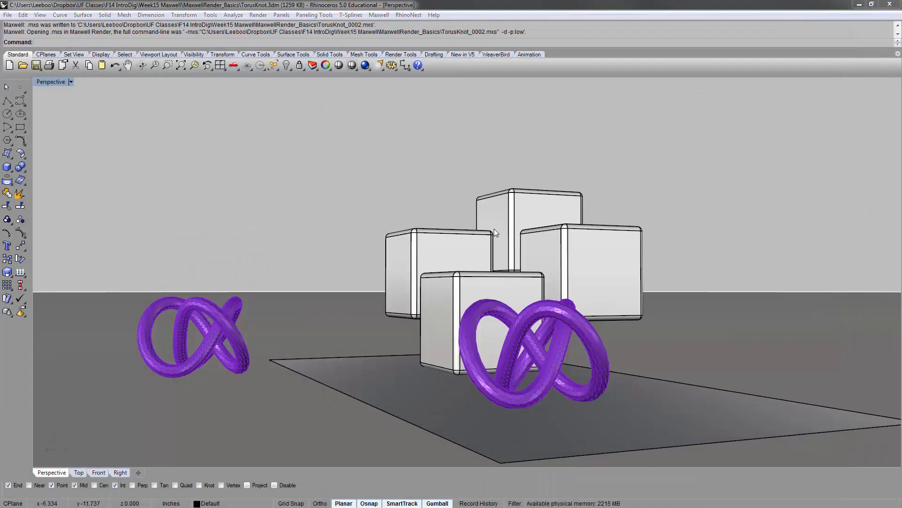
In Rhino, open the Maxwell Scene Manager and place it over the Perspective viewport, away from the Layers panel.
click(434, 166)
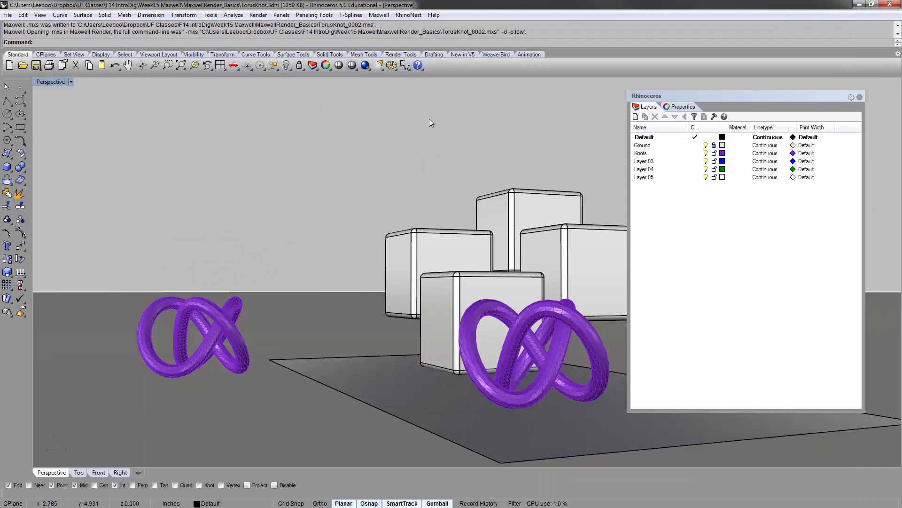
click(434, 15)
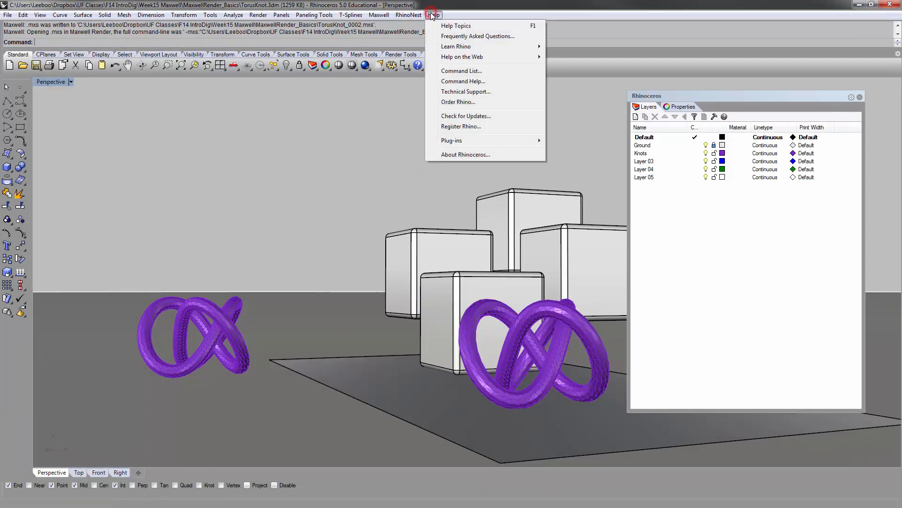
mouse_move(379, 15)
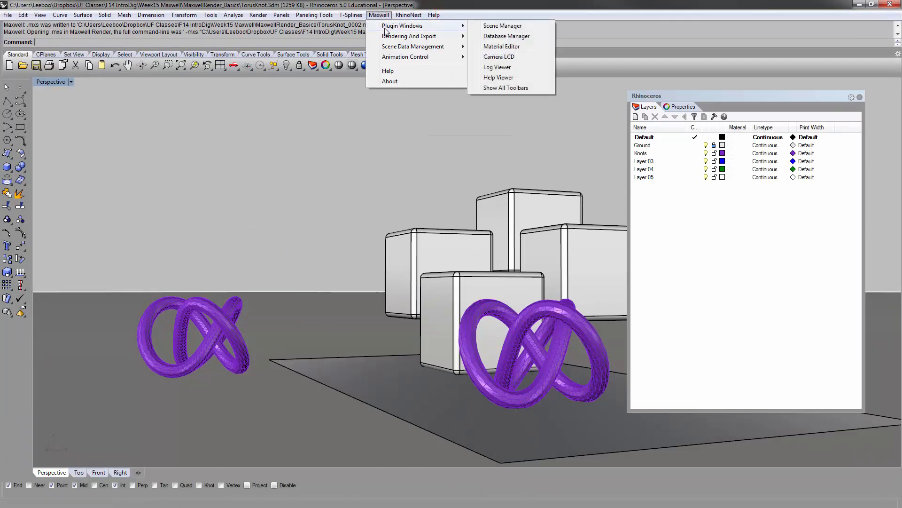
click(498, 26)
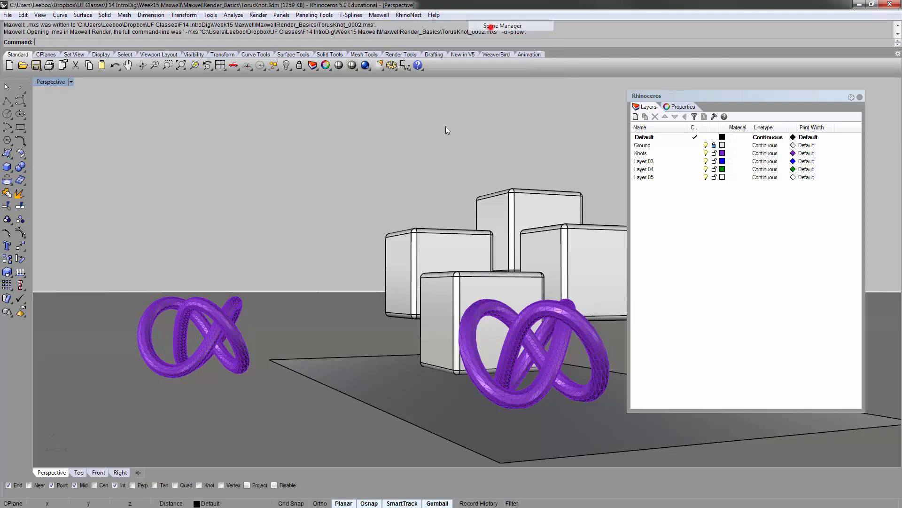
drag(409, 116, 389, 104)
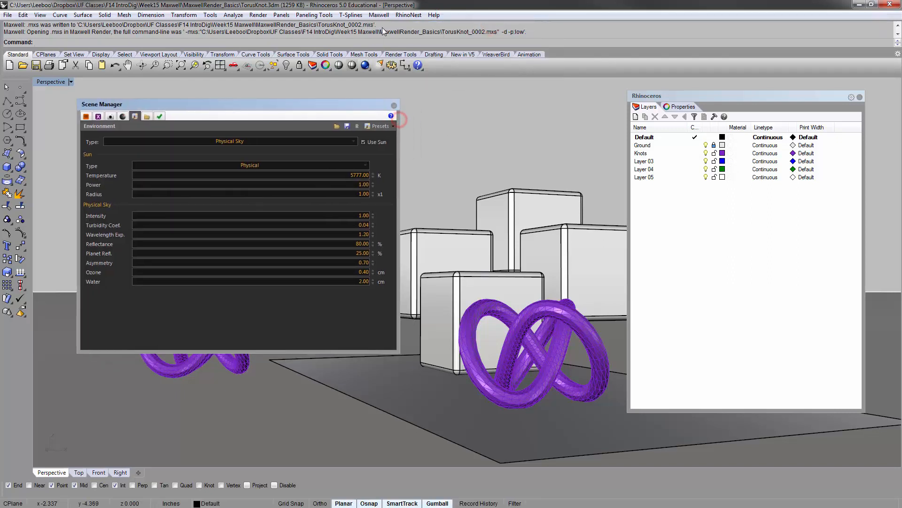
Open Maxwell Fire, shrink its window, and place it beside the Scene Manager.
click(384, 16)
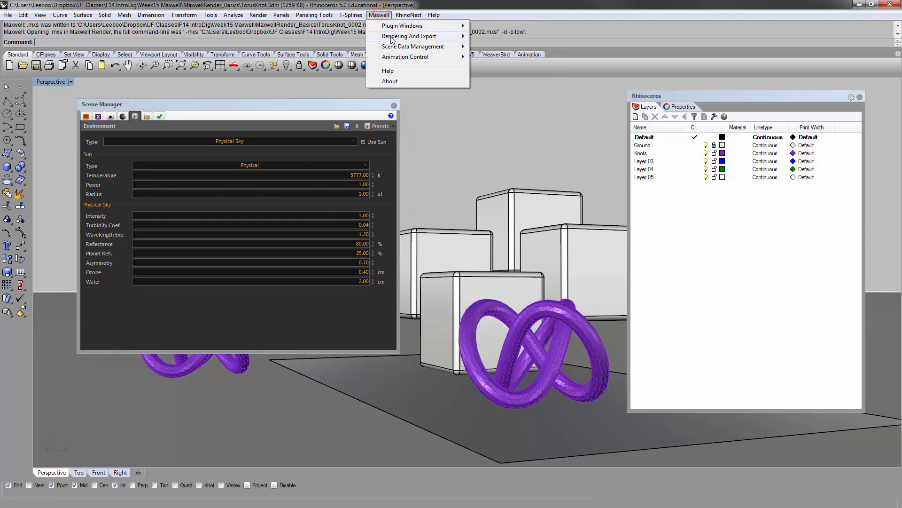
mouse_move(391, 40)
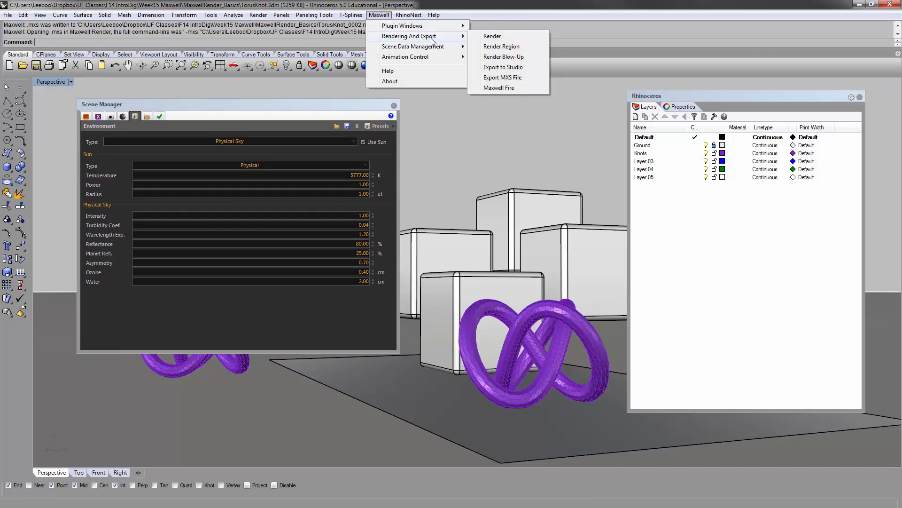
click(501, 89)
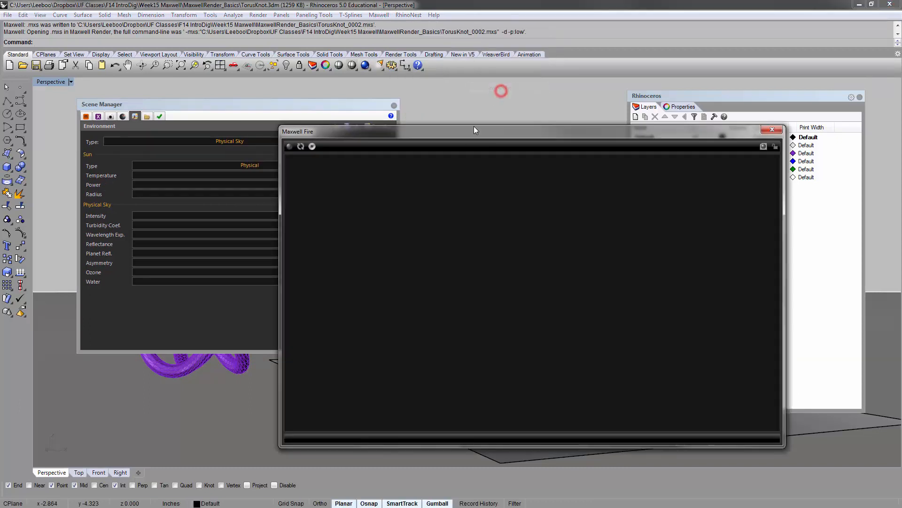
drag(437, 124, 430, 125)
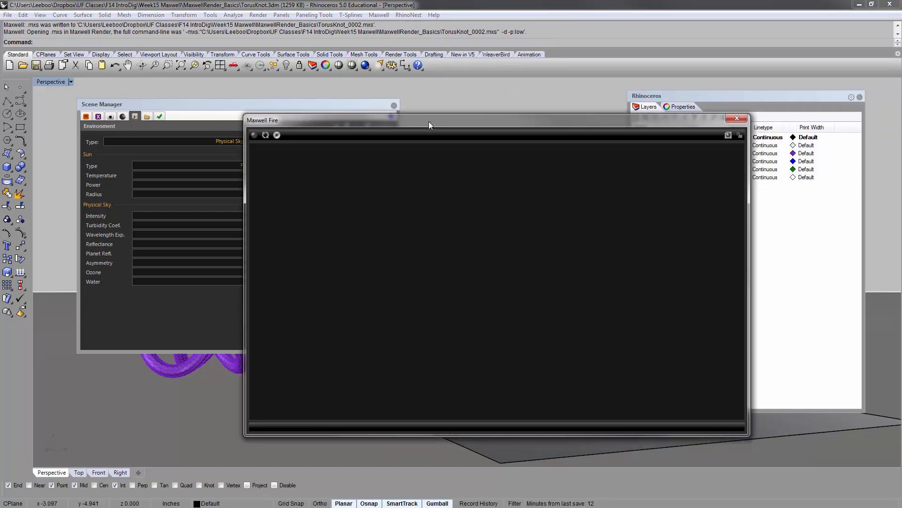
drag(251, 117, 395, 163)
drag(455, 170, 488, 134)
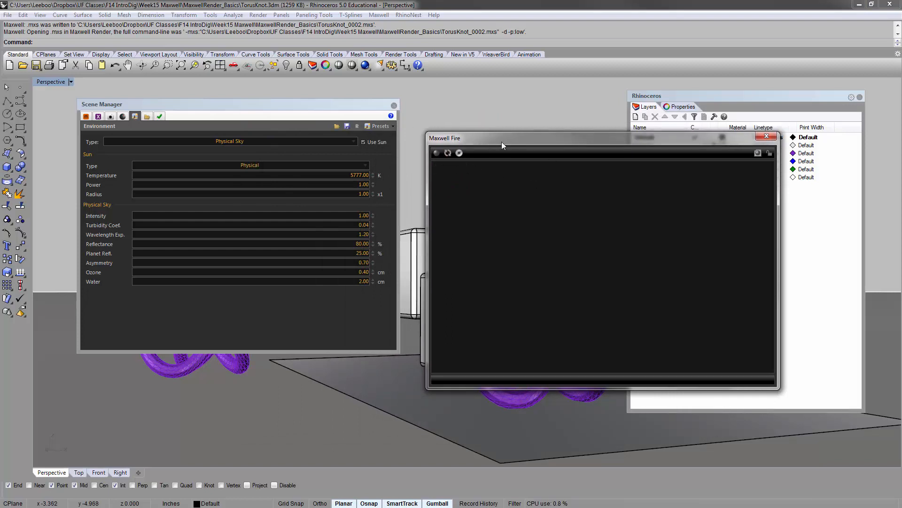
Start the Maxwell Fire preview, close the Scene Manager, and rearrange the Layers panel and Fire window to clear the viewport.
click(437, 153)
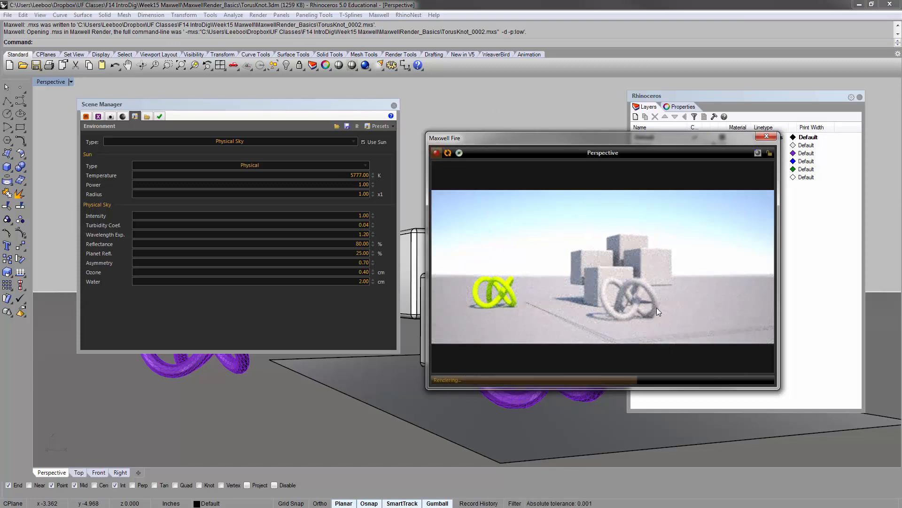
click(394, 104)
drag(756, 100, 786, 93)
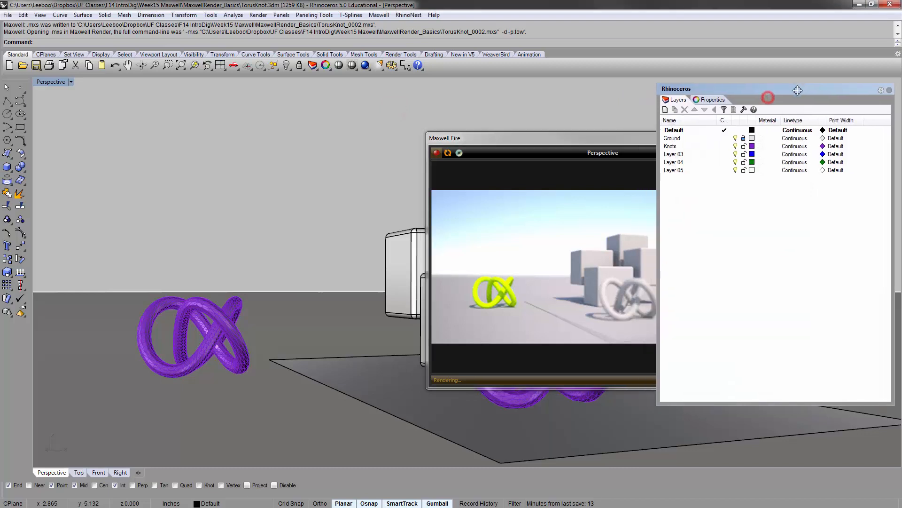
drag(656, 156, 704, 156)
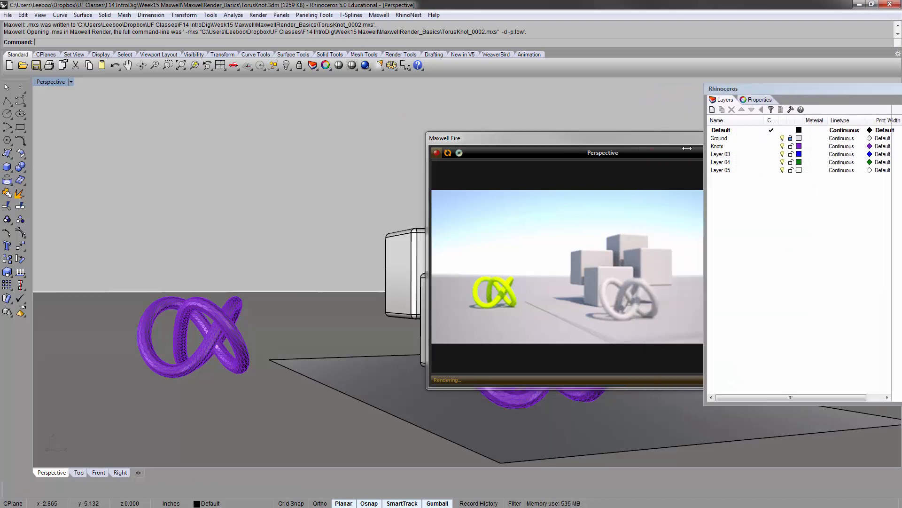
drag(590, 137, 538, 119)
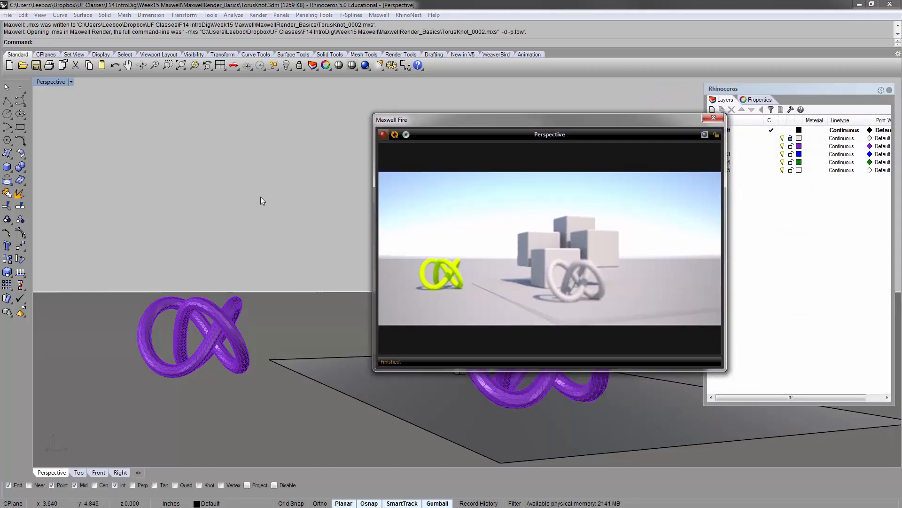
Orbit the Perspective view and zoom to the front torus knot from two different angles to preview each in Maxwell Fire.
right_drag(273, 285, 365, 354)
click(365, 355)
text(zs)
key(Return)
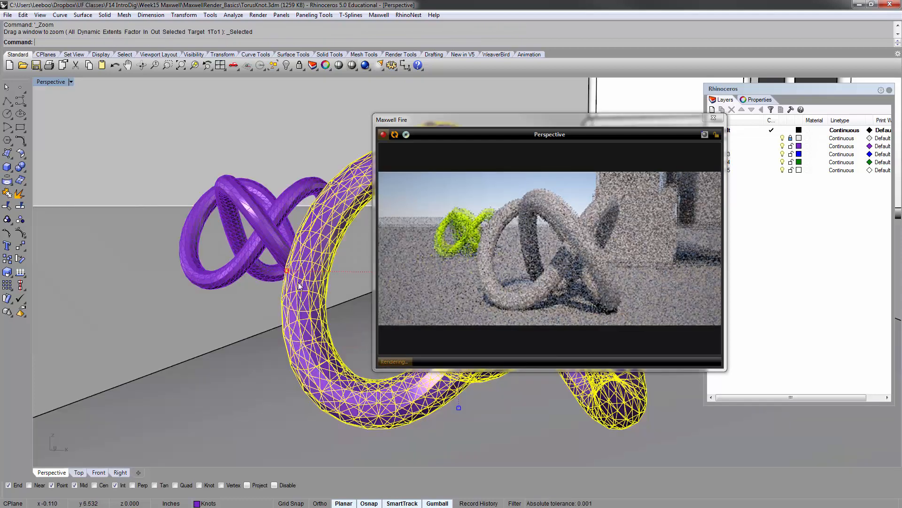
click(315, 138)
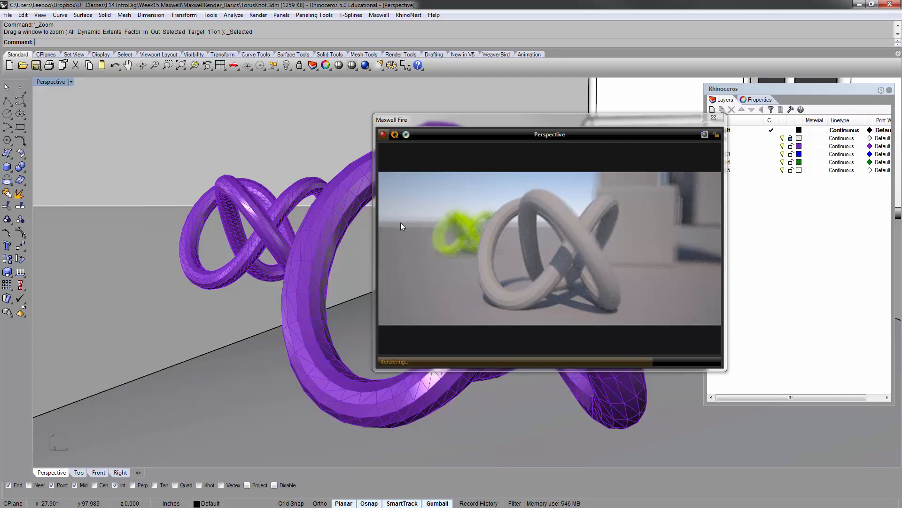
right_drag(245, 207, 303, 229)
click(300, 227)
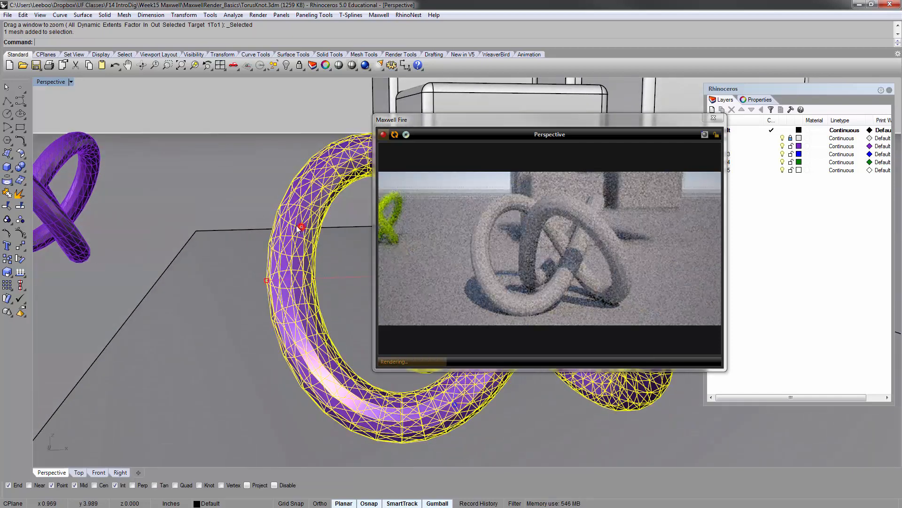
text(zs)
key(Return)
click(249, 161)
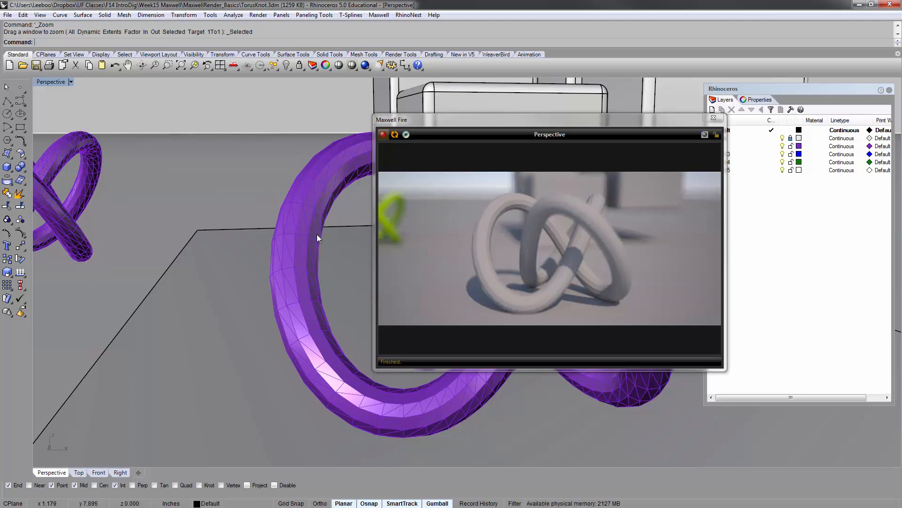
Move the Maxwell Fire window aside and measure the length of the front cube's bottom edge with Distance.
drag(599, 123, 630, 111)
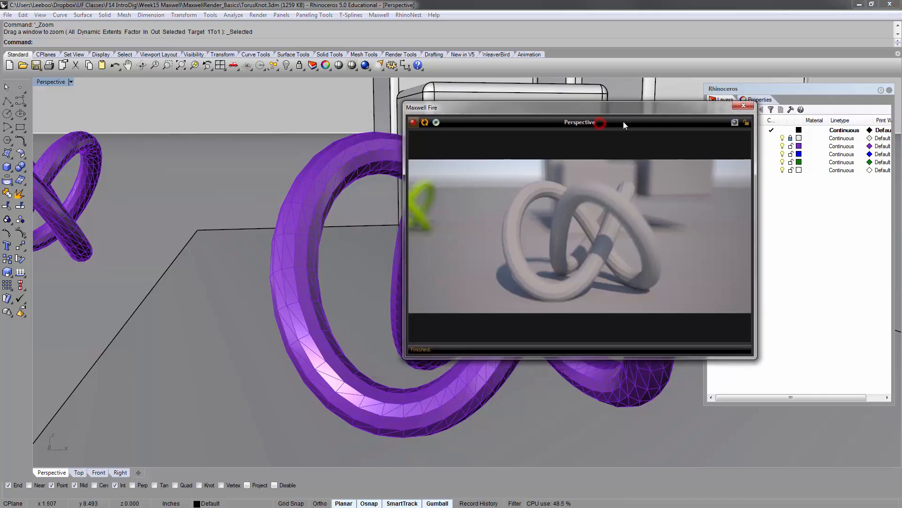
right_drag(355, 195, 353, 225)
scroll(332, 193, down, 10)
middle_click(353, 206)
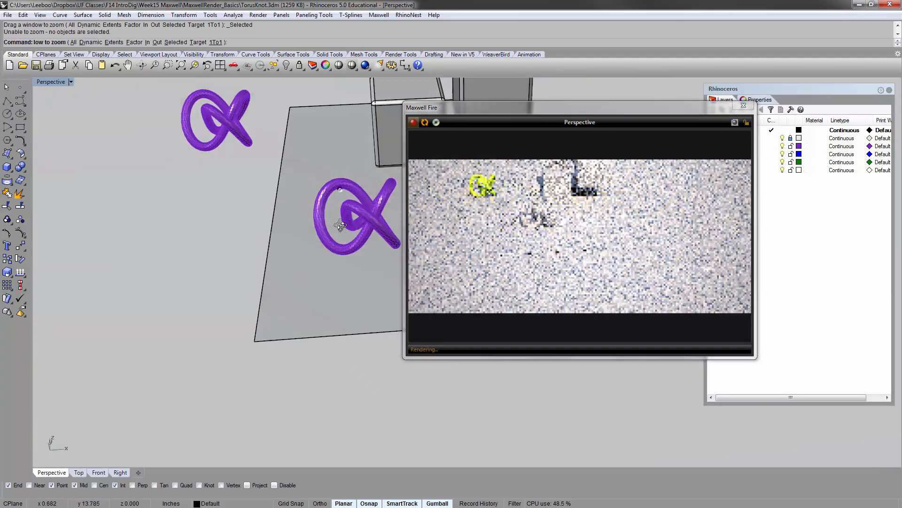
shift+right_drag(354, 190, 214, 263)
text(Distance)
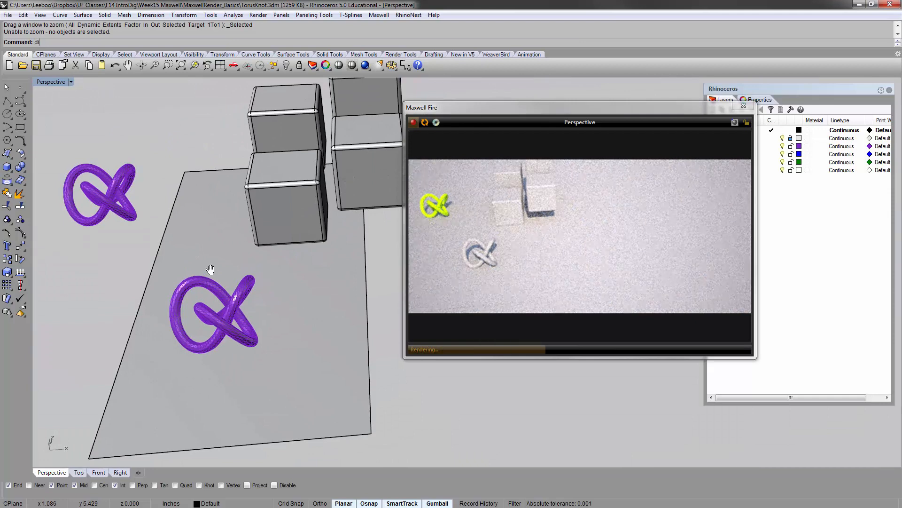
key(Return)
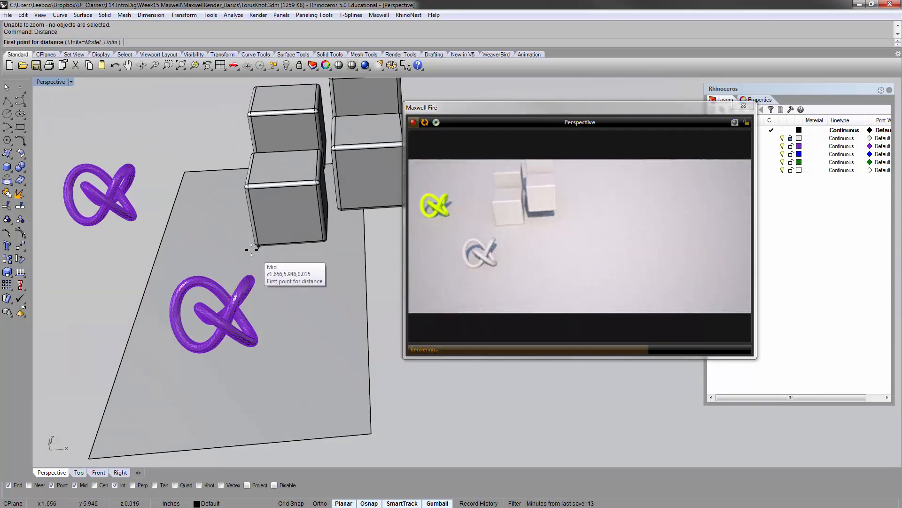
click(256, 244)
click(326, 240)
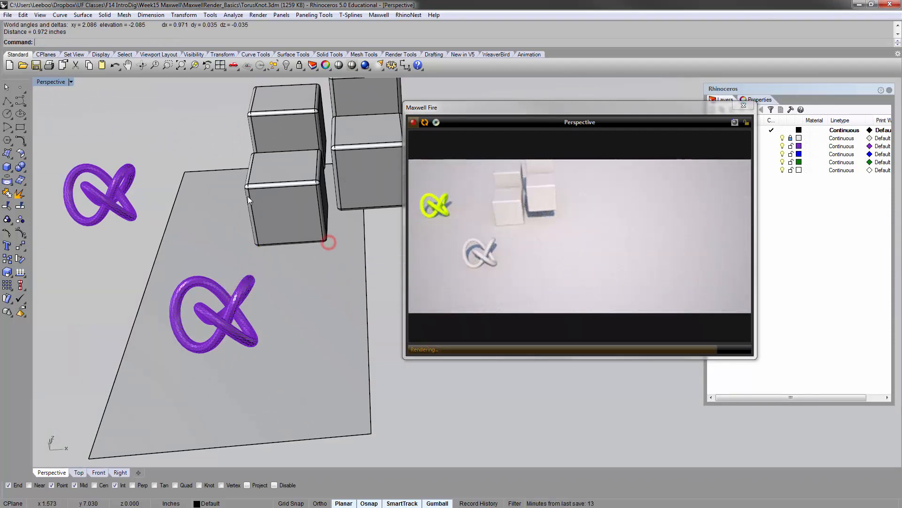
Orbit to a lower angle, select the scene objects together, and zoom the Perspective view to the selection.
right_drag(293, 214, 170, 278)
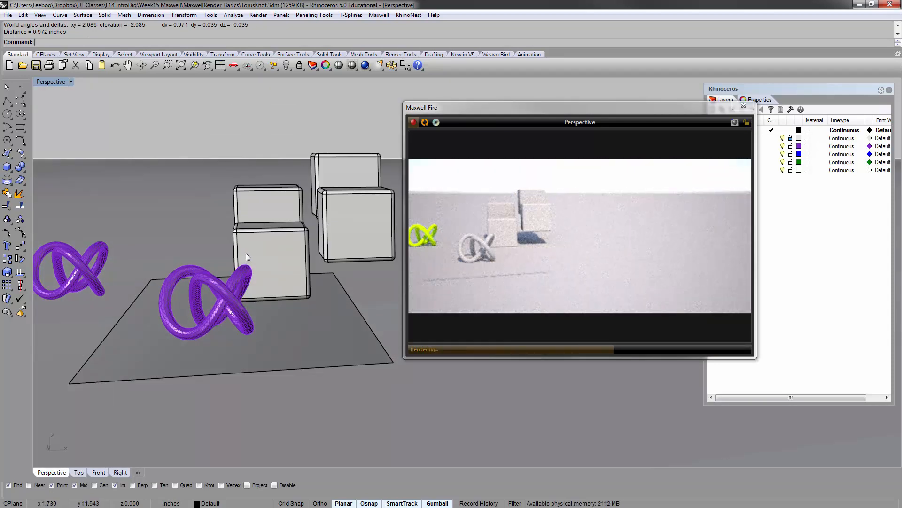
scroll(246, 253, down, 3)
drag(104, 133, 418, 353)
text(zs)
key(Return)
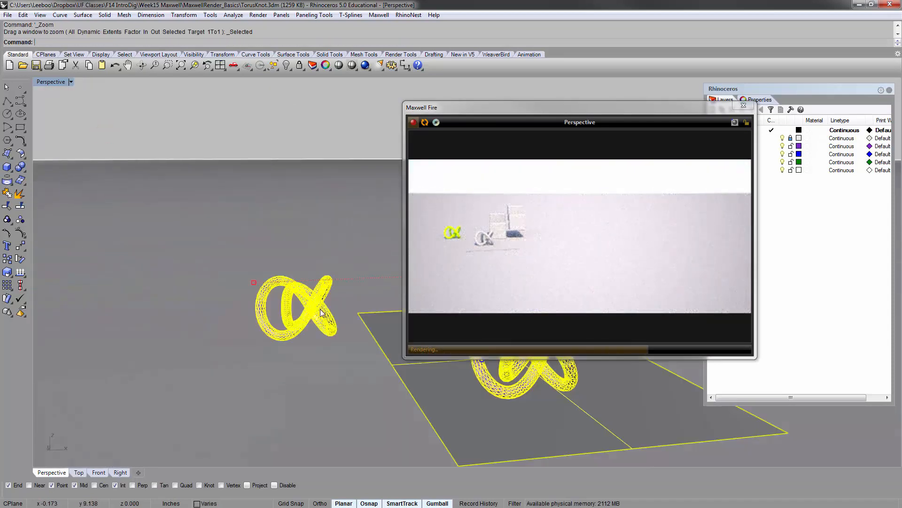
Frame the front torus knot in the Perspective view with Zoom Selected, keeping the other knot behind it, and clear the selection.
scroll(391, 201, down, 2)
right_drag(357, 206, 251, 162)
right_drag(306, 207, 295, 281)
click(311, 199)
click(322, 286)
text(zs)
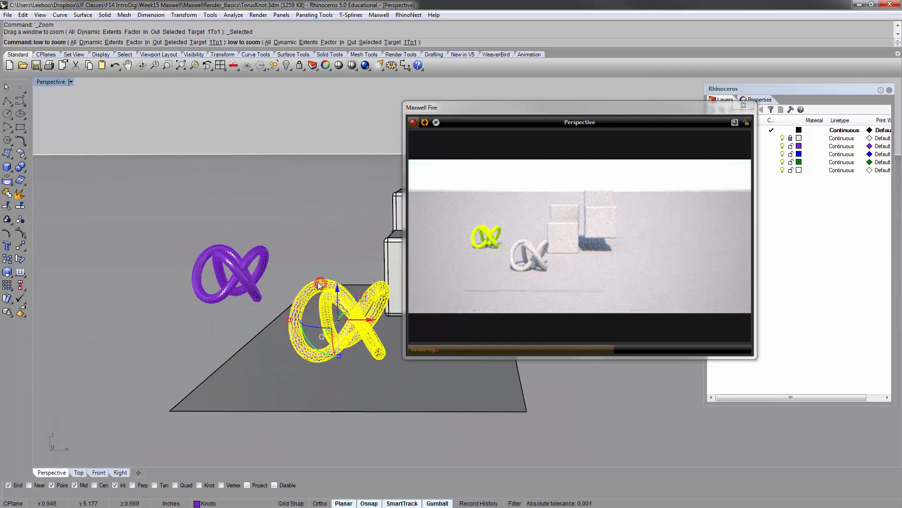
key(Return)
click(327, 146)
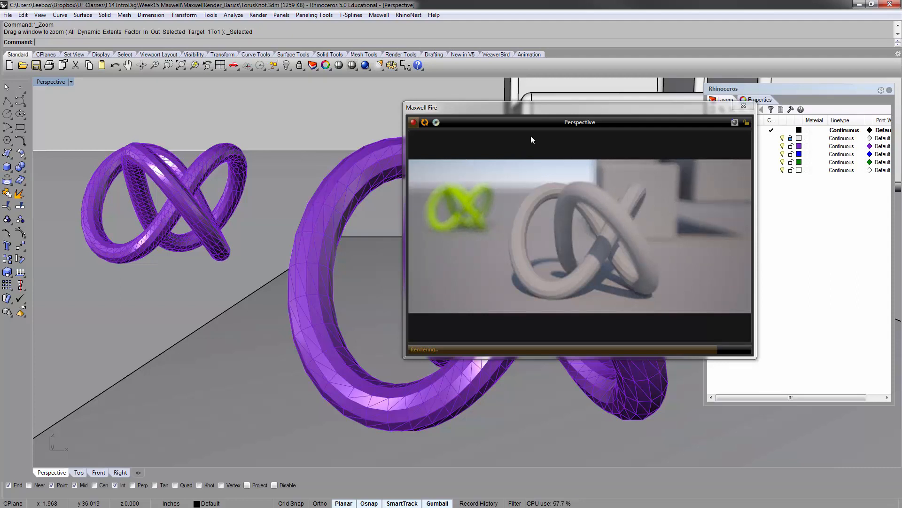
Reposition the Maxwell Fire window and display its SL, Quality and Threads settings.
drag(565, 102, 583, 94)
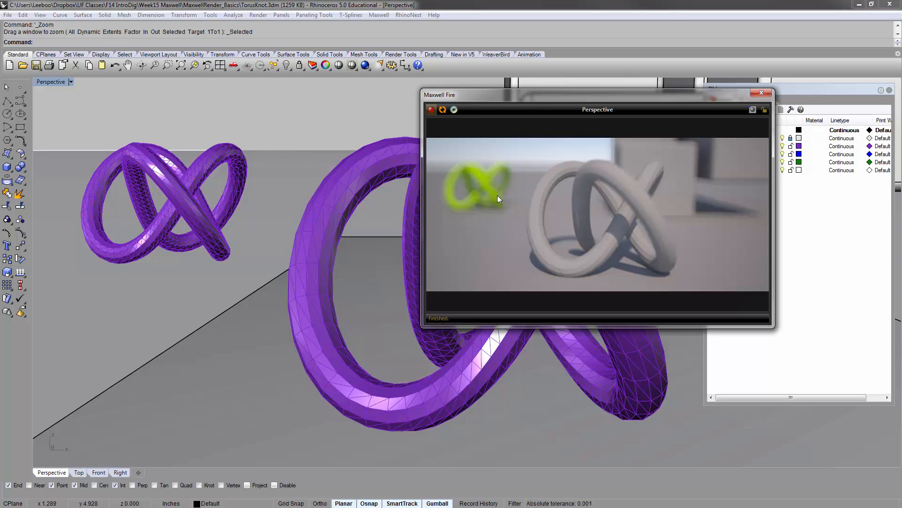
right_click(517, 161)
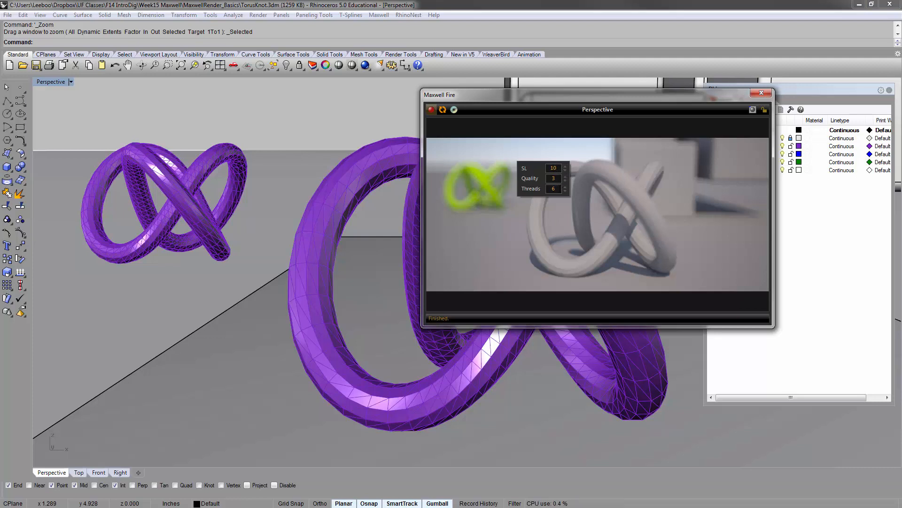
Examine the Threads value beside the SL and Quality settings of Maxwell Fire, then close the settings.
click(546, 188)
double_click(557, 188)
drag(558, 189, 546, 191)
click(565, 190)
click(564, 191)
click(564, 191)
click(598, 180)
right_click(549, 162)
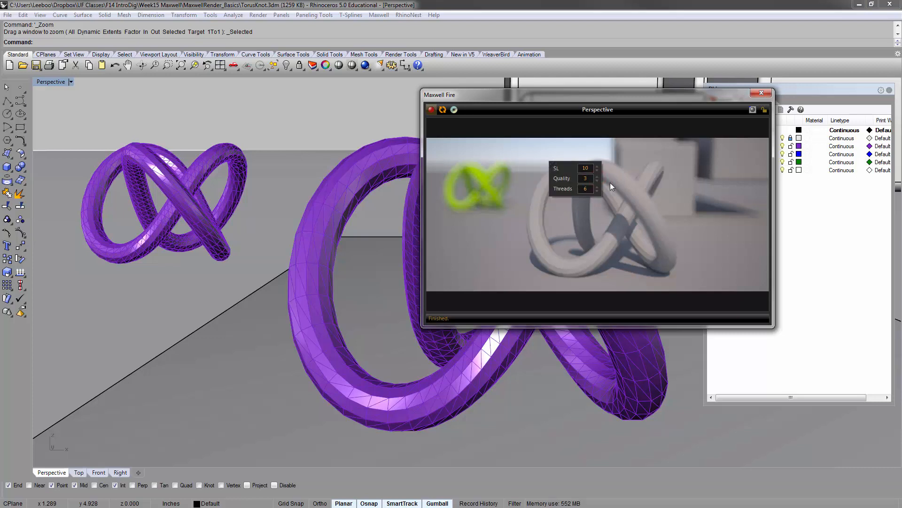
click(629, 176)
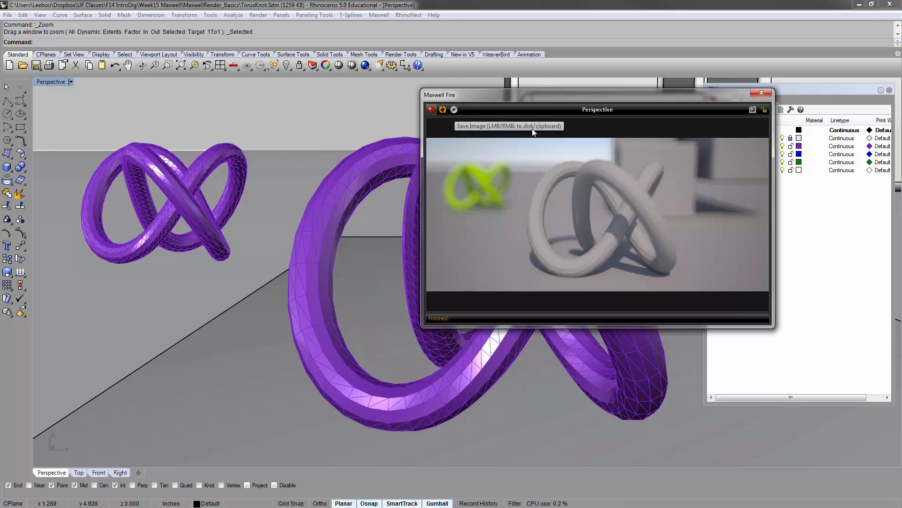
Show the Maxwell Fire render directly in the Perspective viewport, zoom out, and move the Fire window out of the way.
drag(667, 98, 640, 136)
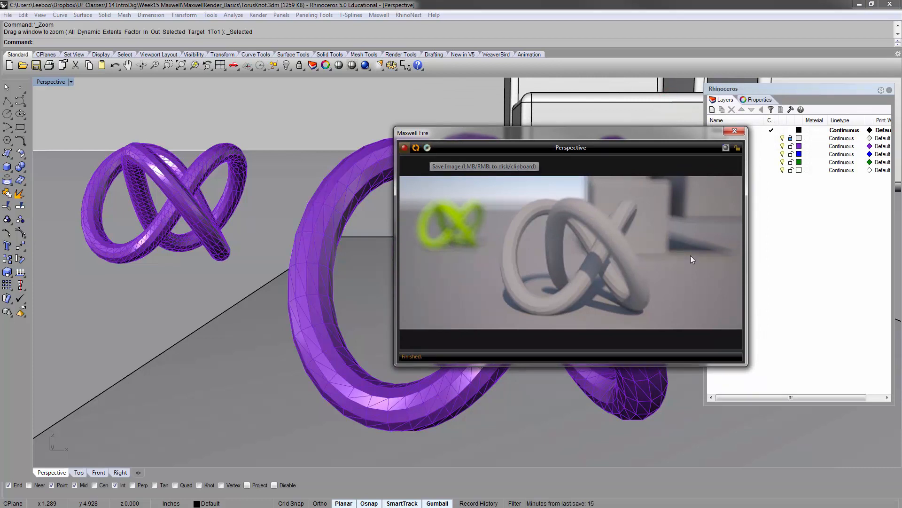
click(726, 148)
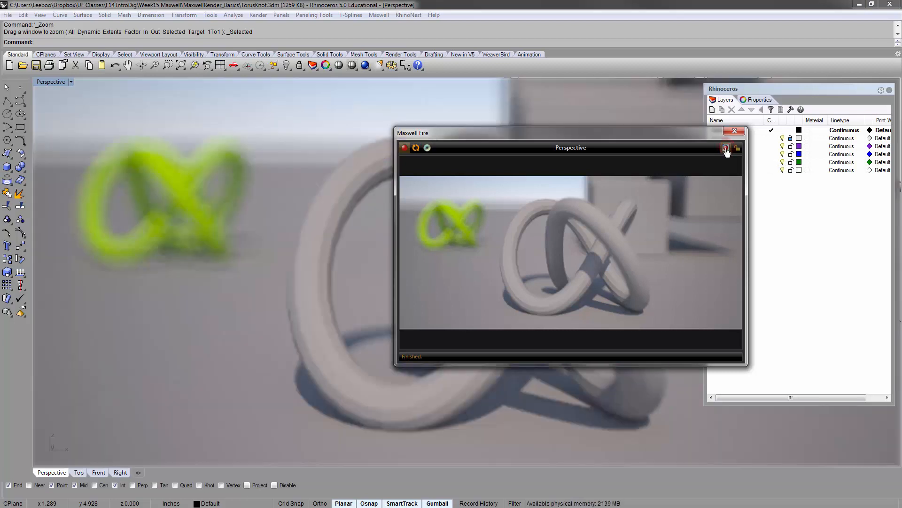
drag(695, 137, 393, 191)
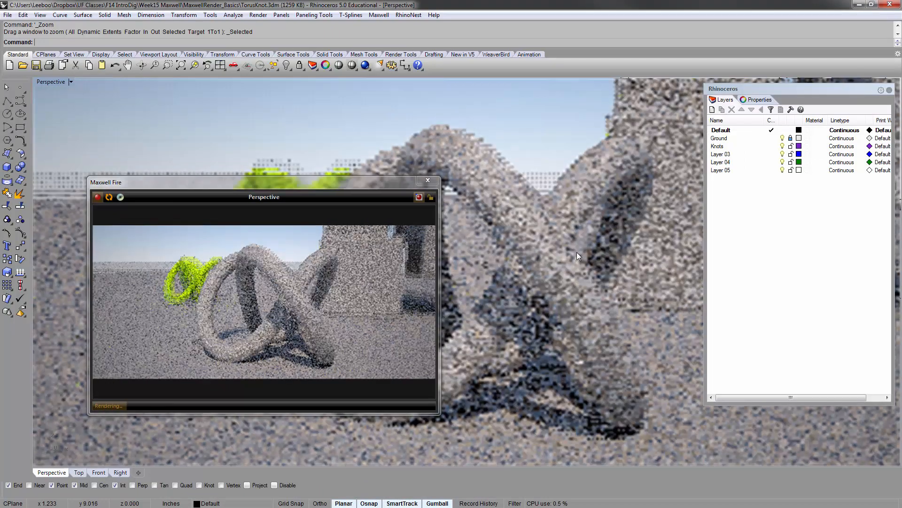
scroll(533, 252, down, 8)
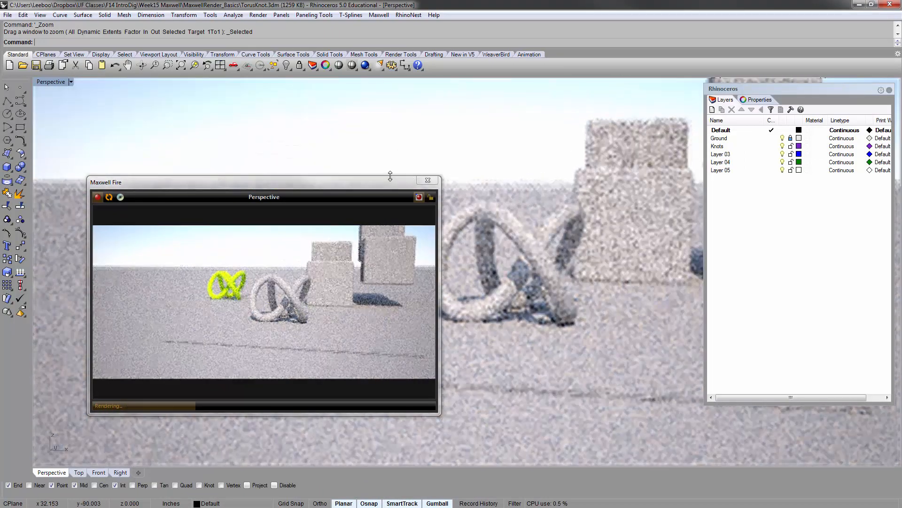
drag(390, 176, 0, 198)
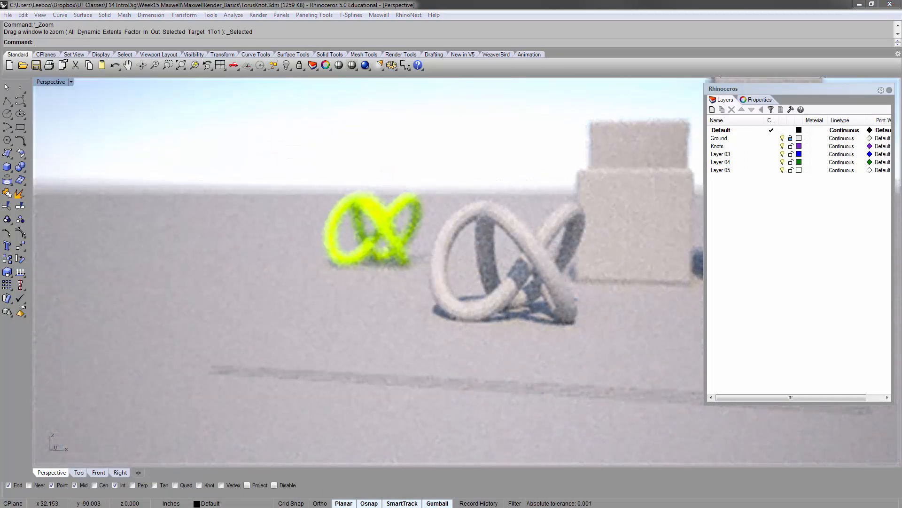
Orbit the rendered viewport to view the knots and cubes, then restore the normal display and bring back the Maxwell Fire window.
mouse_move(437, 231)
right_down()
mouse_move(485, 211)
mouse_move(506, 245)
right_up()
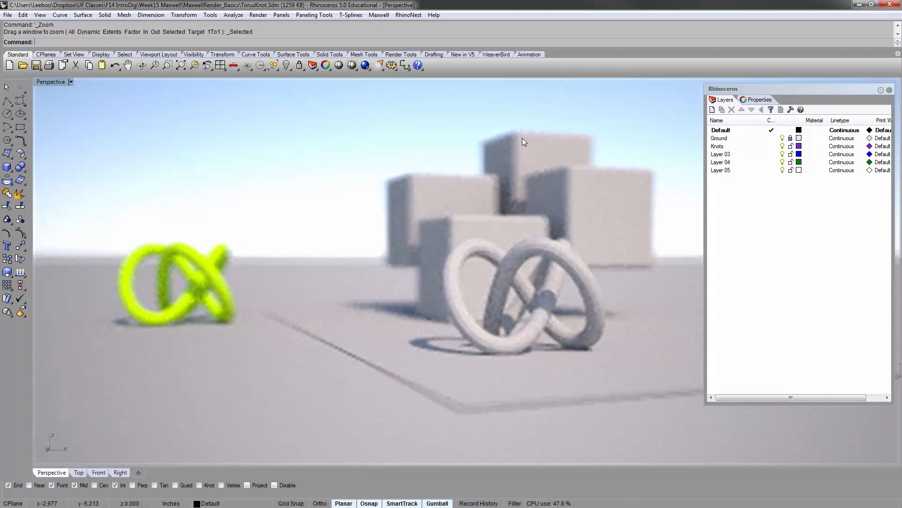
right_drag(505, 225, 509, 240)
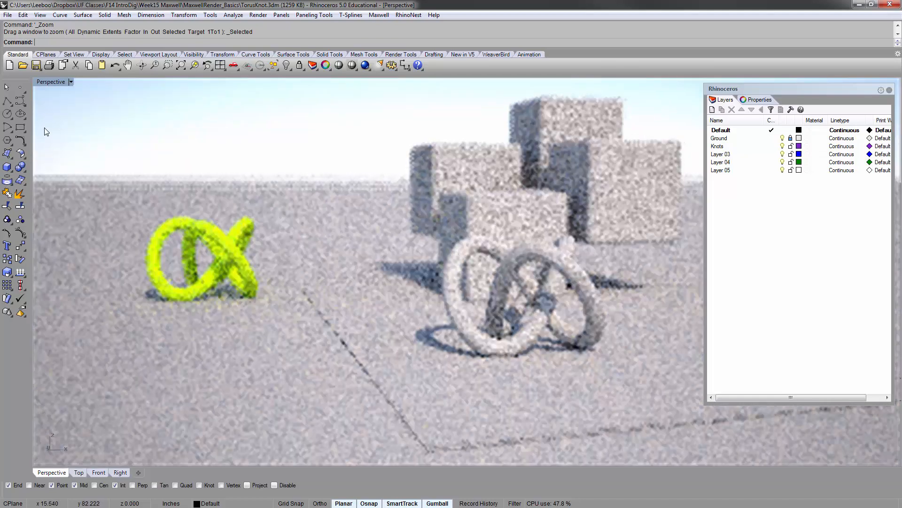
mouse_move(0, 247)
mouse_down()
mouse_move(505, 239)
mouse_move(501, 204)
mouse_move(549, 150)
mouse_up()
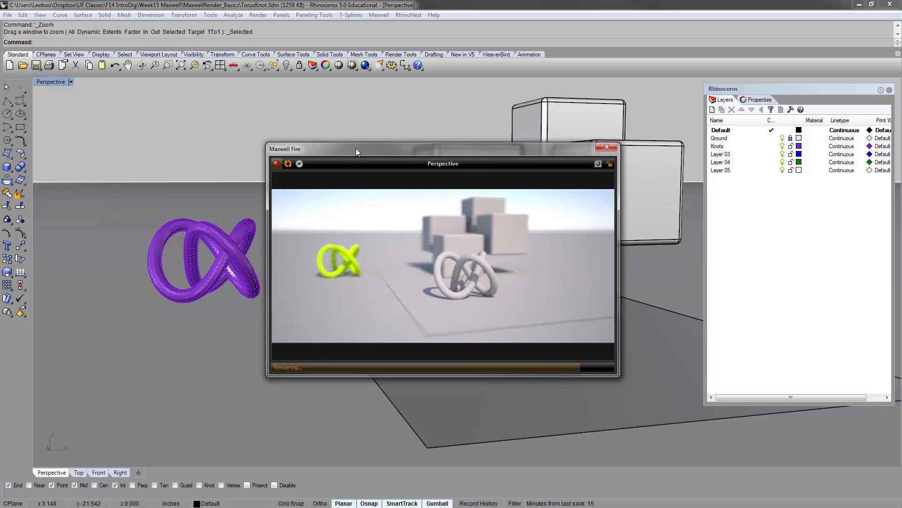
drag(356, 148, 154, 138)
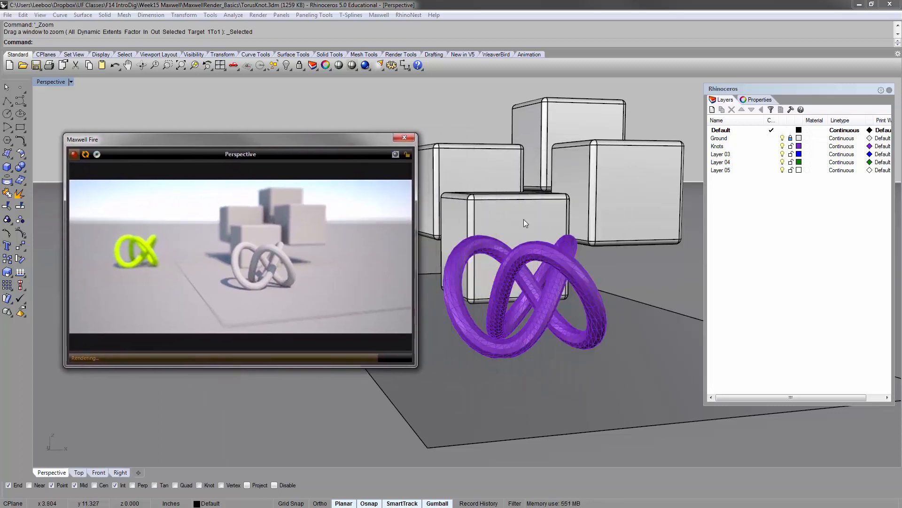
Lower the rearmost cube slightly along its vertical axis with the gumball and clear the selection.
right_drag(561, 207, 509, 252)
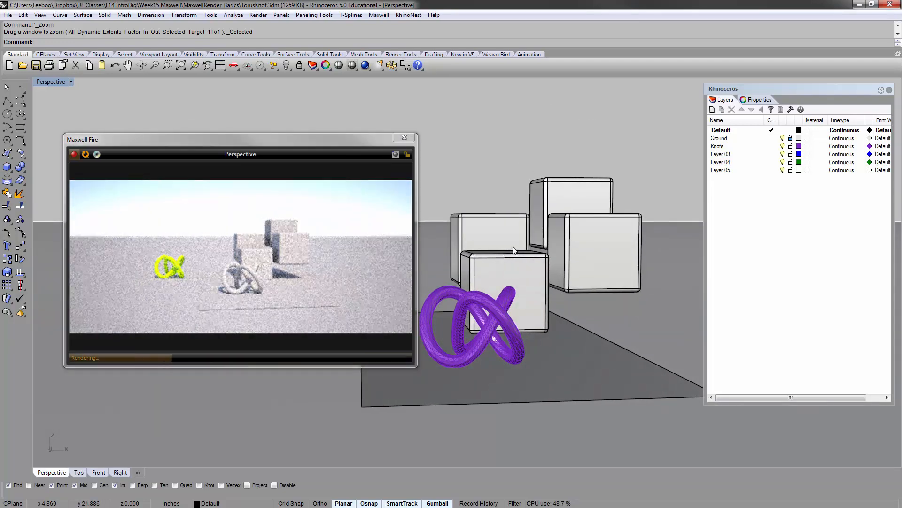
click(553, 197)
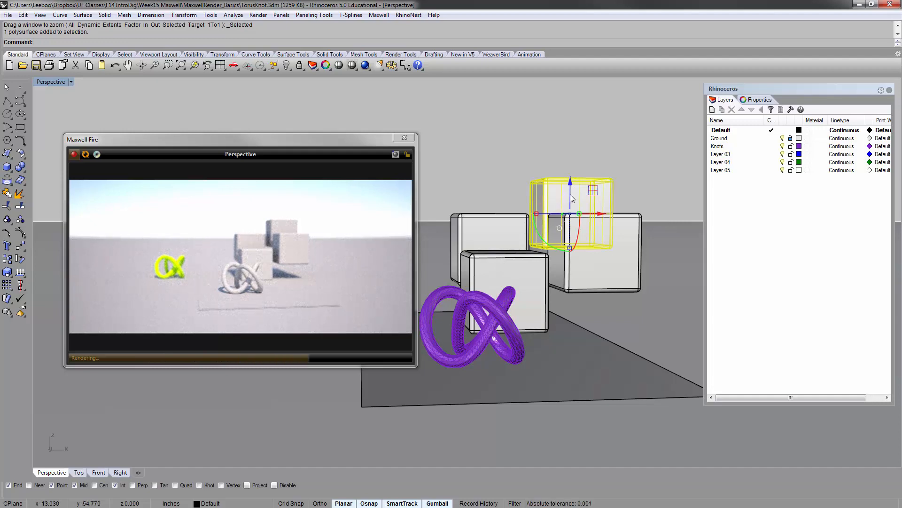
mouse_move(570, 193)
mouse_down()
mouse_move(565, 120)
mouse_move(573, 202)
mouse_up()
click(491, 165)
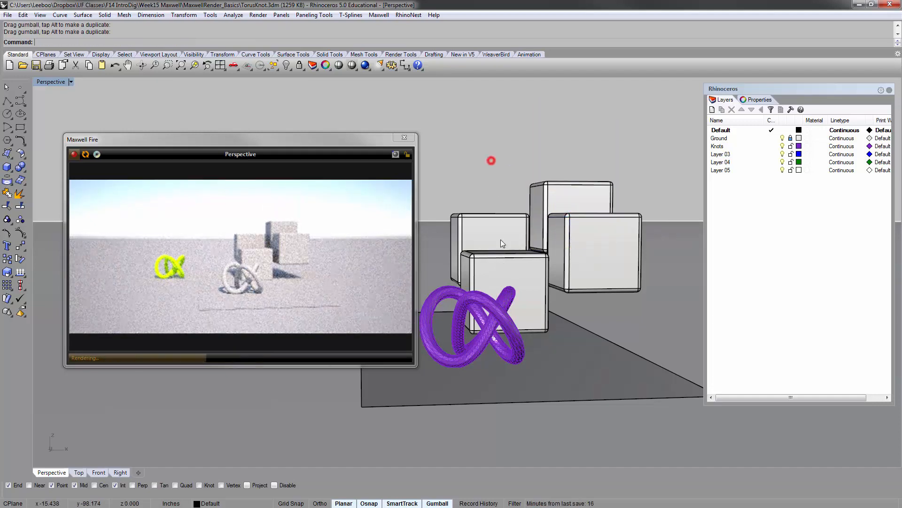
click(561, 253)
right_drag(606, 250, 528, 213)
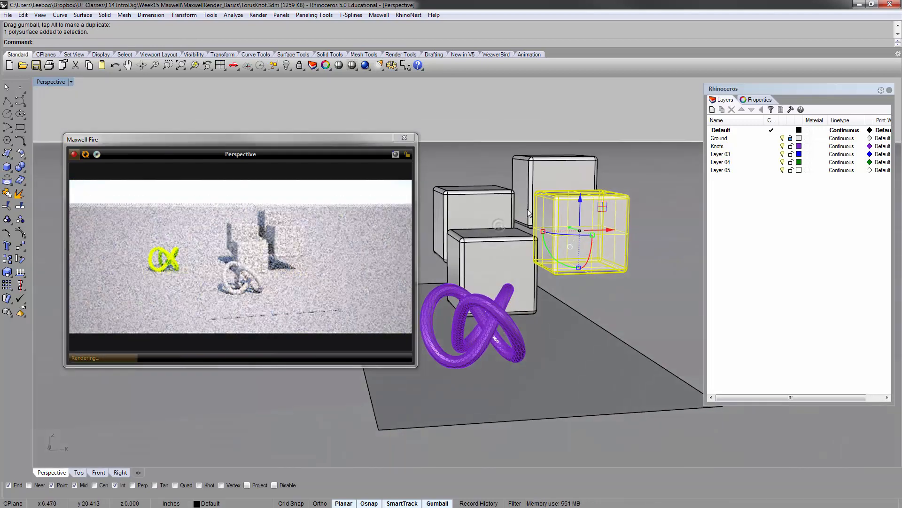
click(537, 179)
click(548, 113)
shift+right_drag(586, 182, 586, 203)
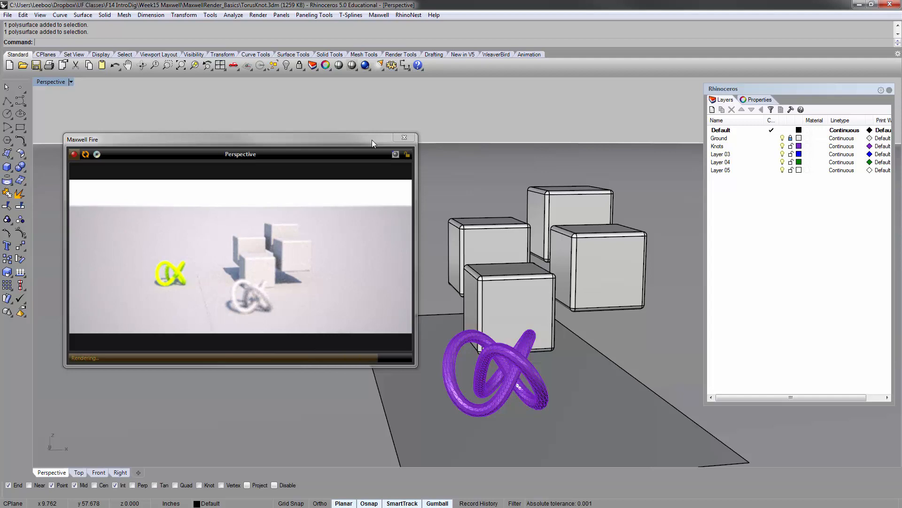
Zoom to the rearmost cube and stretch it vertically about its centre into a tall box with the gumball.
click(571, 202)
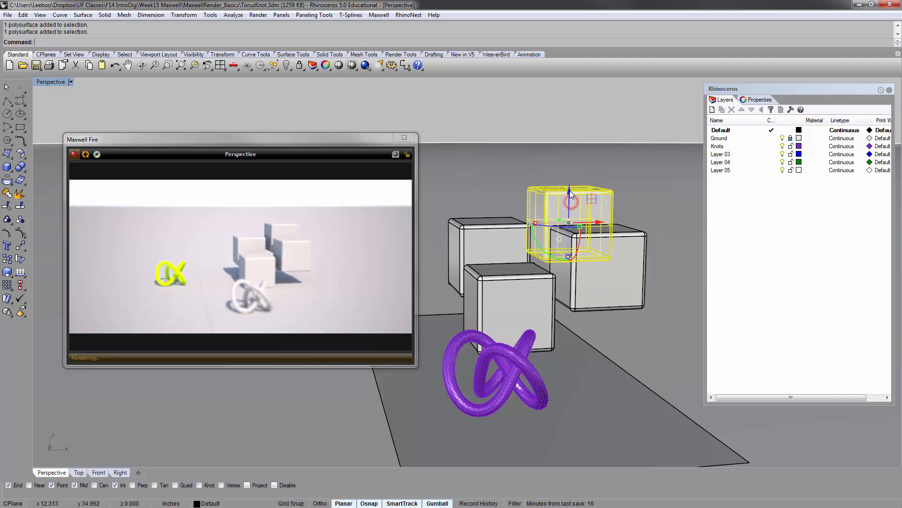
right_drag(581, 236, 580, 314)
text(zs)
key(Return)
scroll(471, 303, down, 4)
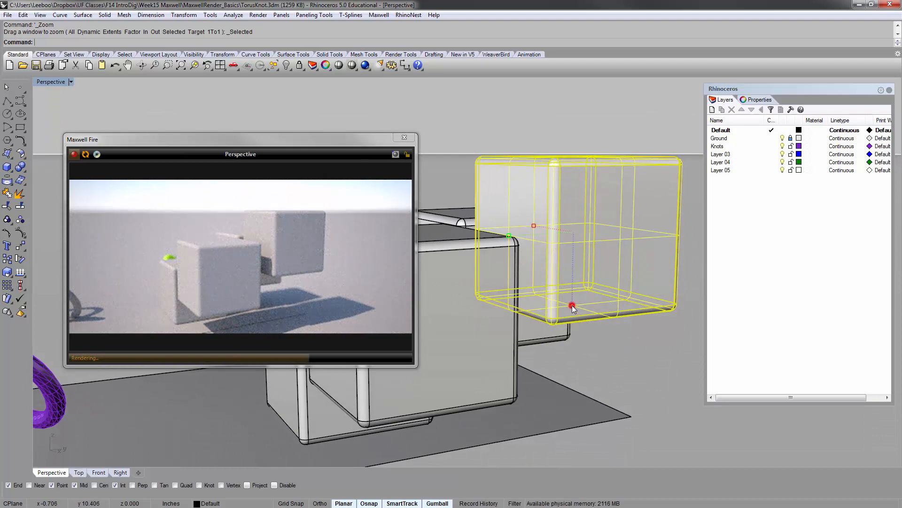
drag(572, 305, 571, 366)
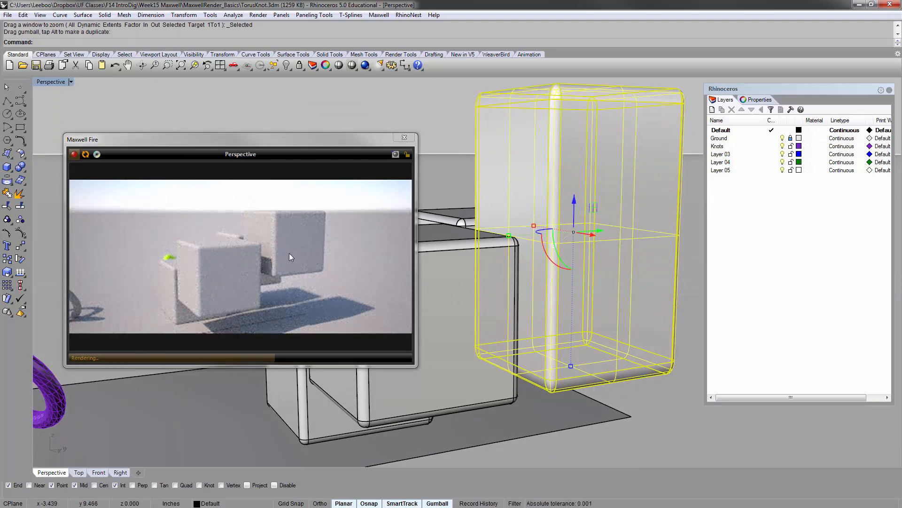
click(447, 108)
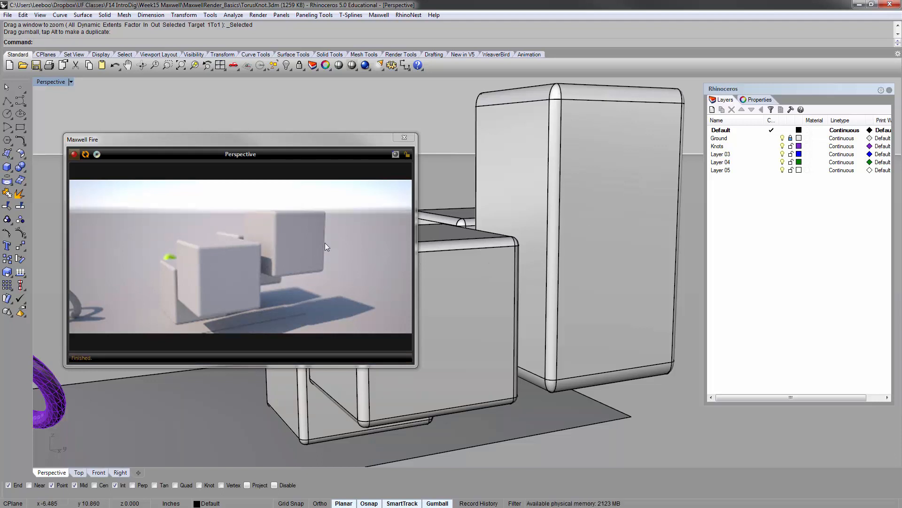
Refresh the Maxwell Fire preview to include the stretched box, view the scene from above, and focus the preview on the rear box.
click(86, 155)
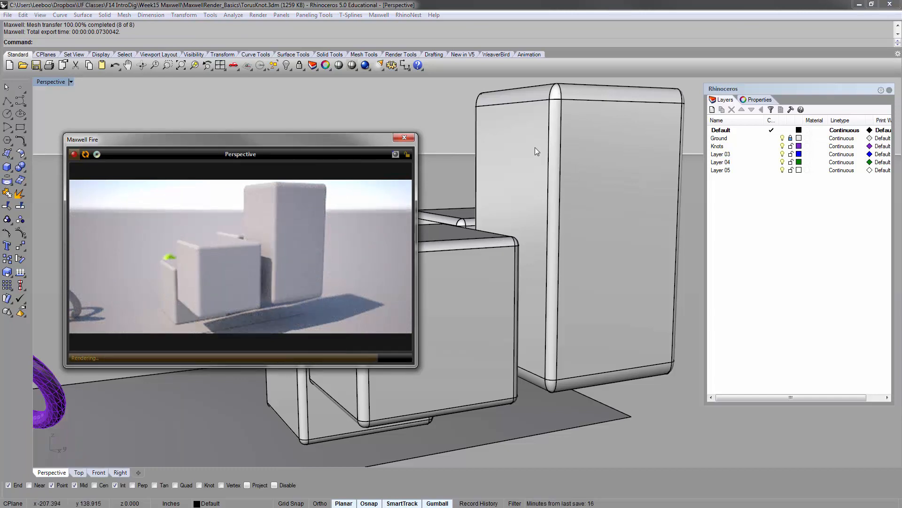
right_drag(531, 148, 538, 211)
scroll(607, 211, down, 4)
right_click(404, 288)
click(268, 223)
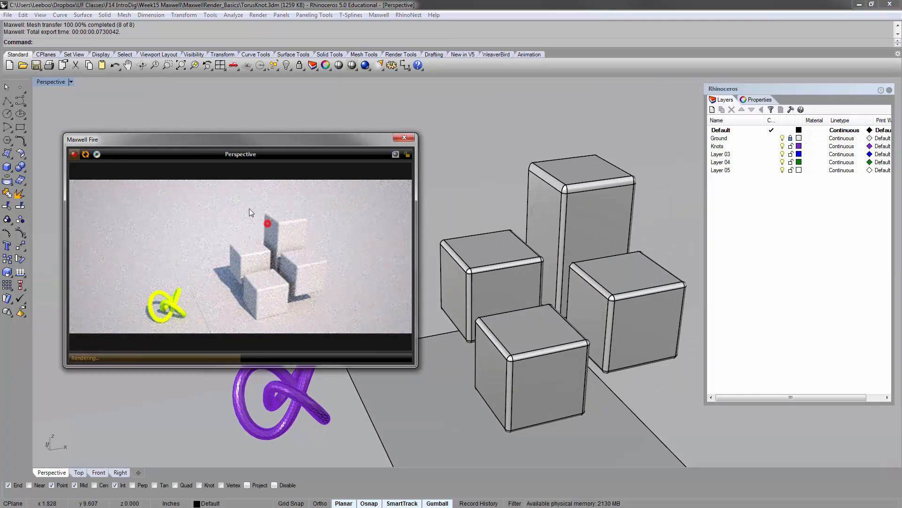
click(86, 155)
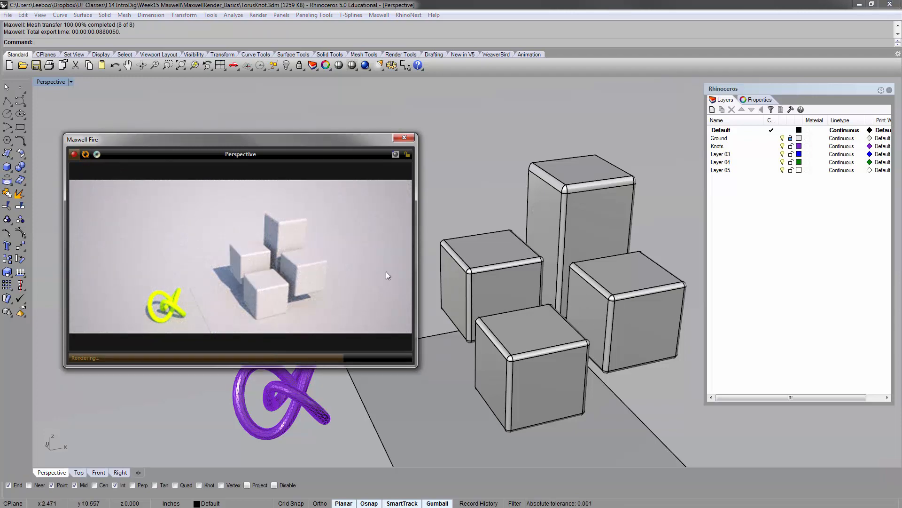
Raise the tall rear box well above the other cubes with the gumball.
right_drag(423, 266, 496, 283)
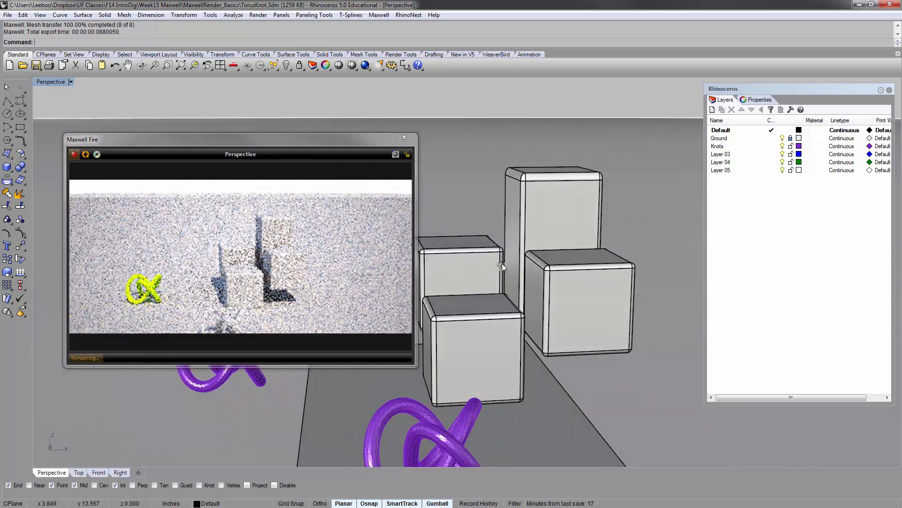
right_drag(569, 238, 447, 224)
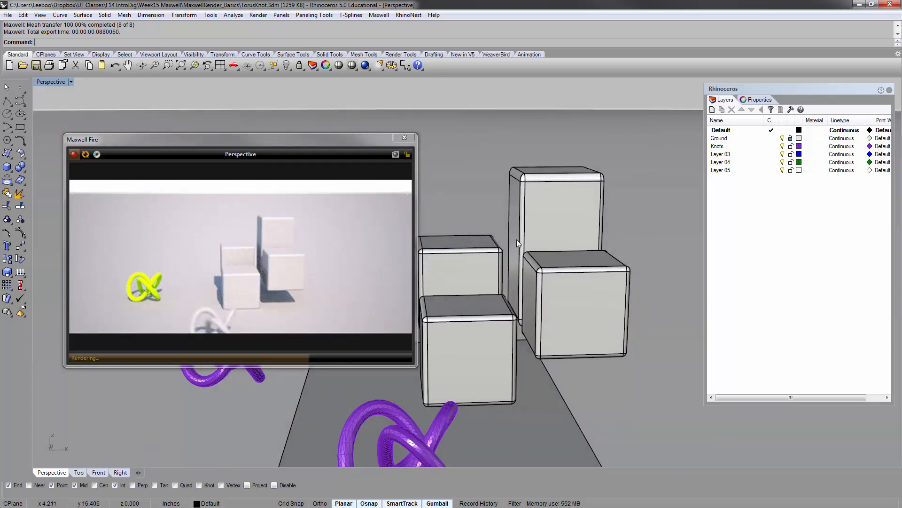
right_drag(517, 239, 531, 186)
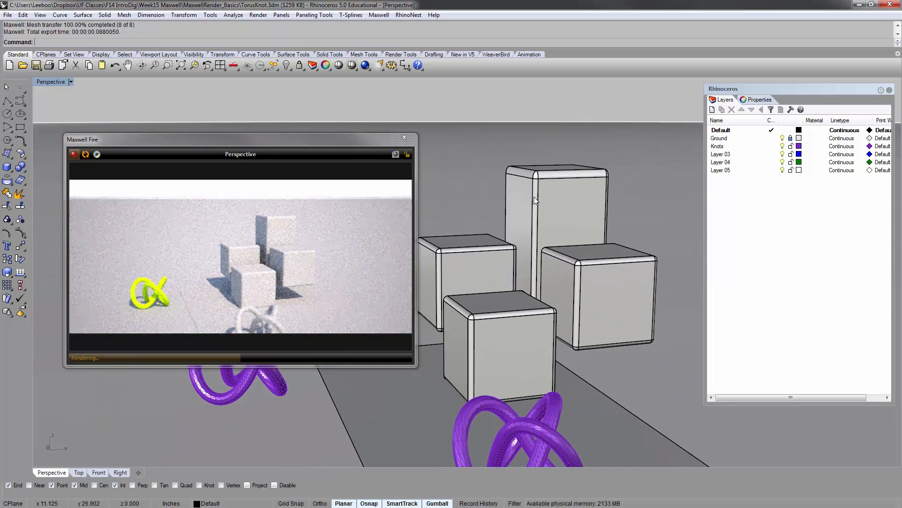
click(535, 188)
drag(554, 216, 553, 101)
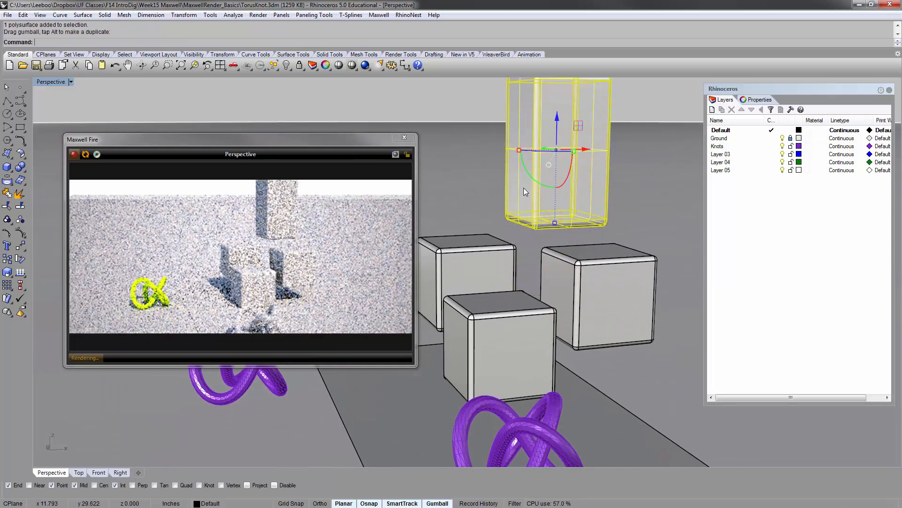
Rotate the raised box about its vertical axis with the gumball and shift it slightly away from the other cubes.
right_drag(535, 228, 527, 227)
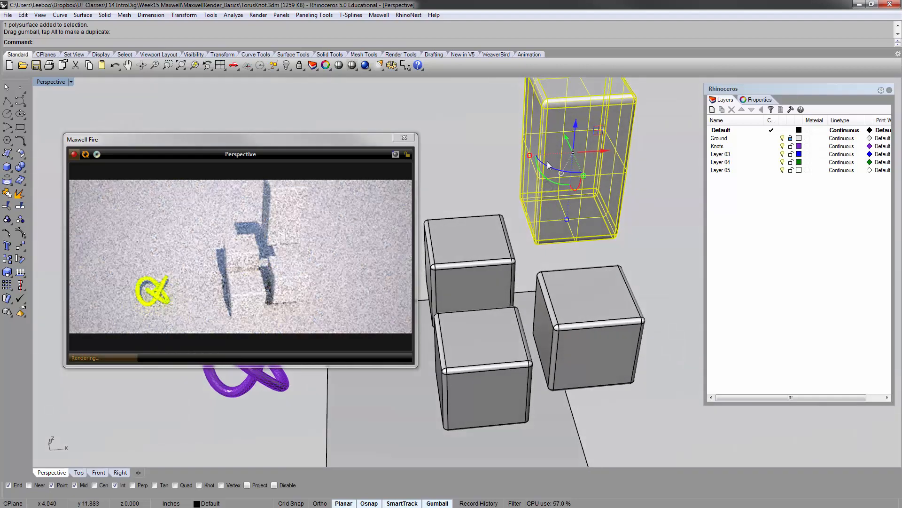
drag(548, 166, 579, 175)
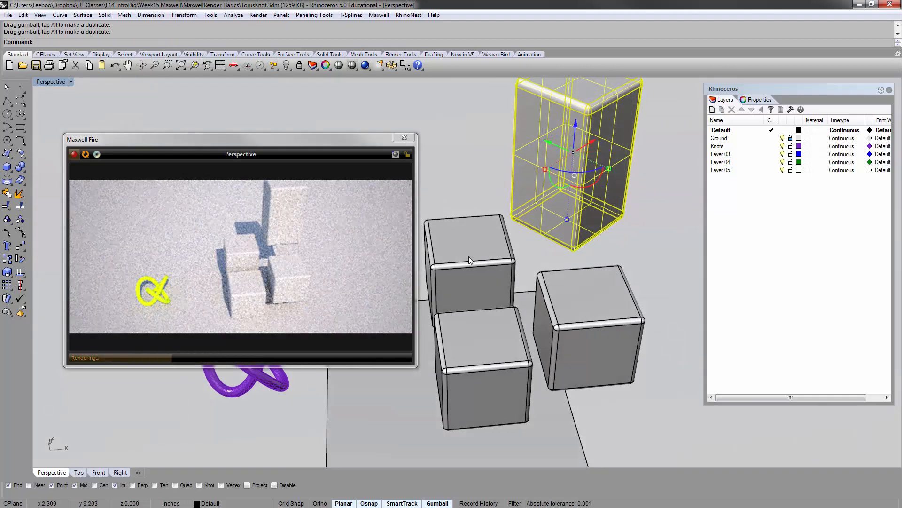
mouse_move(469, 255)
right_down()
mouse_move(480, 225)
mouse_move(461, 252)
right_up()
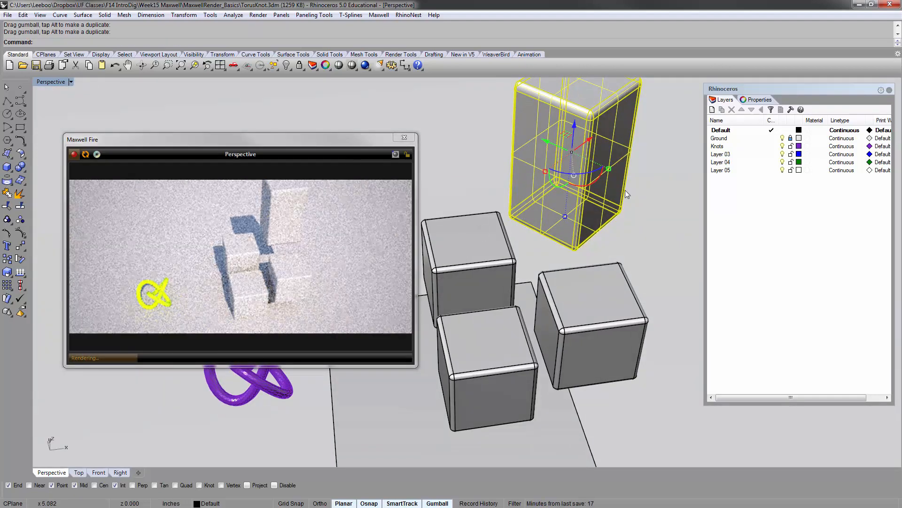
drag(575, 170, 583, 171)
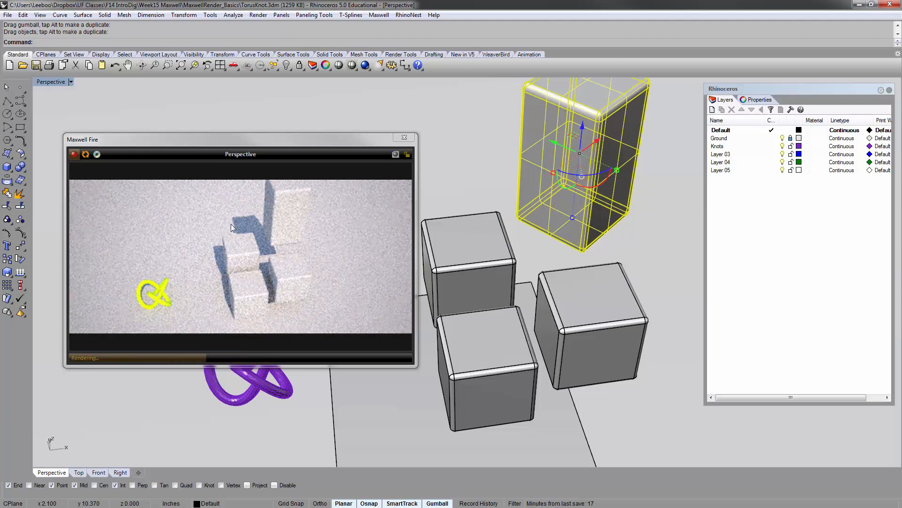
Refresh the Maxwell Fire preview to include the box's rotation, and view the floating box from a low angle.
click(85, 154)
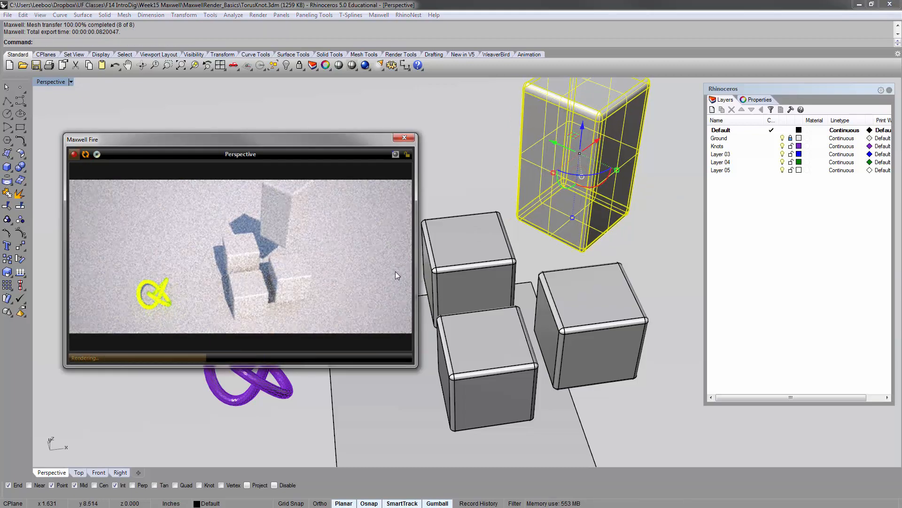
right_drag(577, 294, 560, 291)
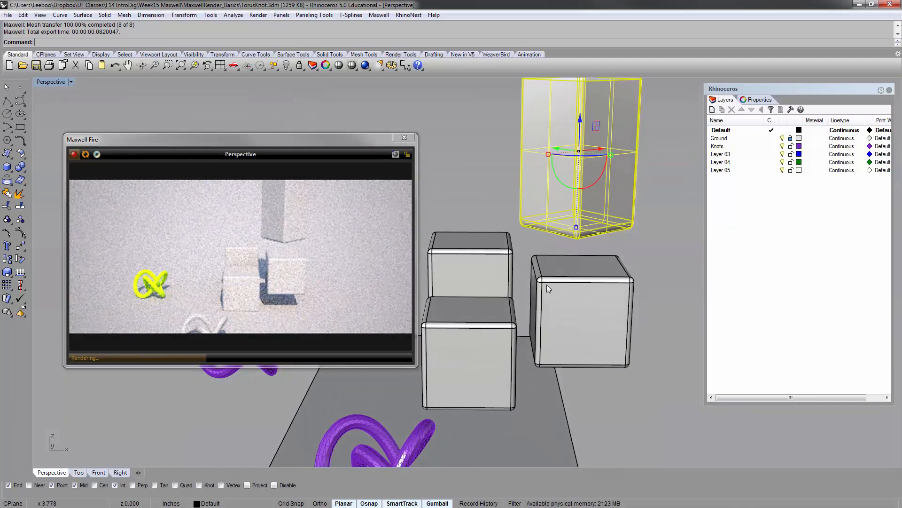
right_drag(466, 287, 260, 247)
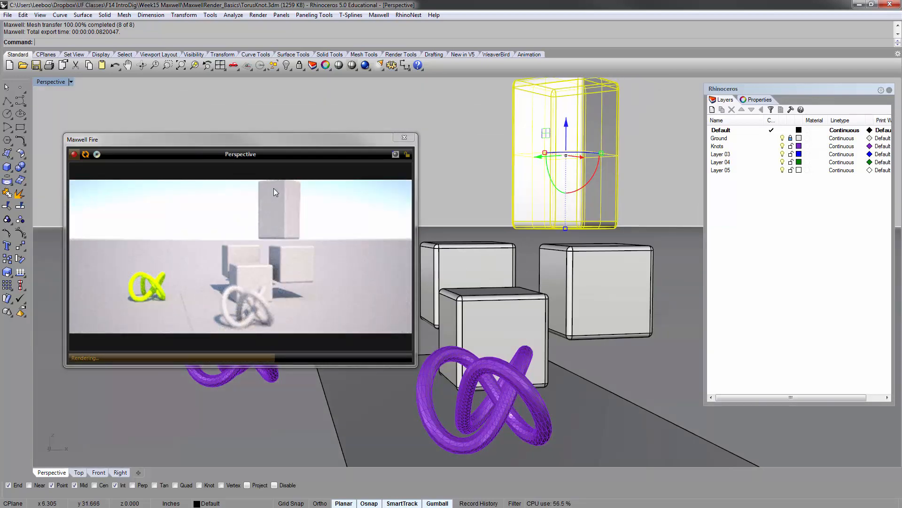
drag(164, 140, 164, 135)
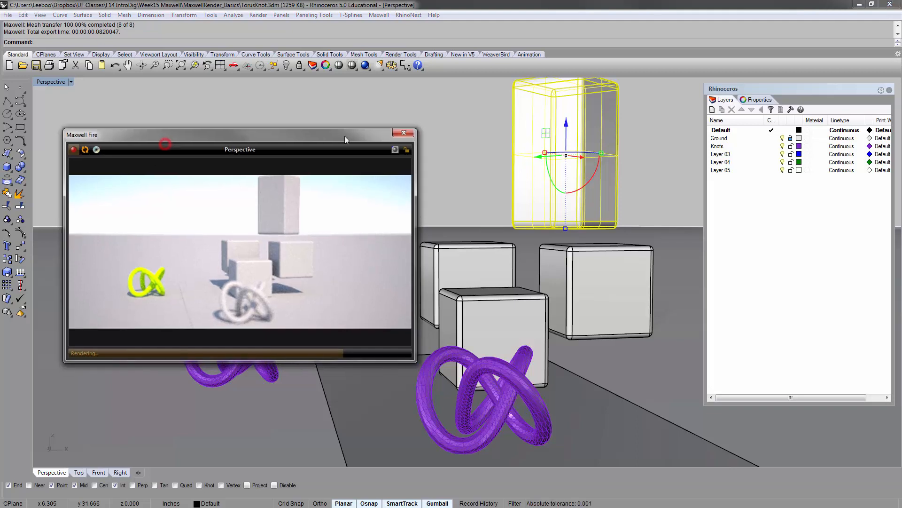
Deselect the raised box and open the Maxwell Scene Manager at its list of materials.
click(477, 158)
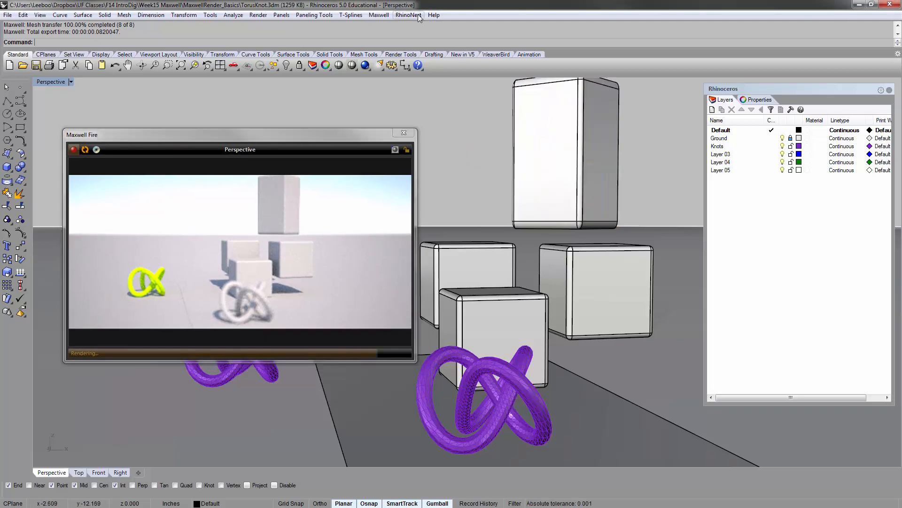
click(382, 15)
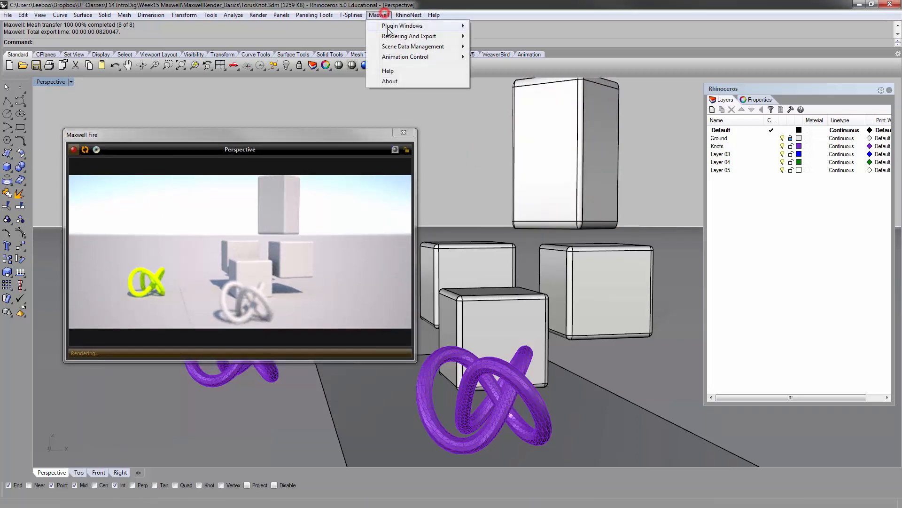
mouse_move(388, 30)
click(480, 27)
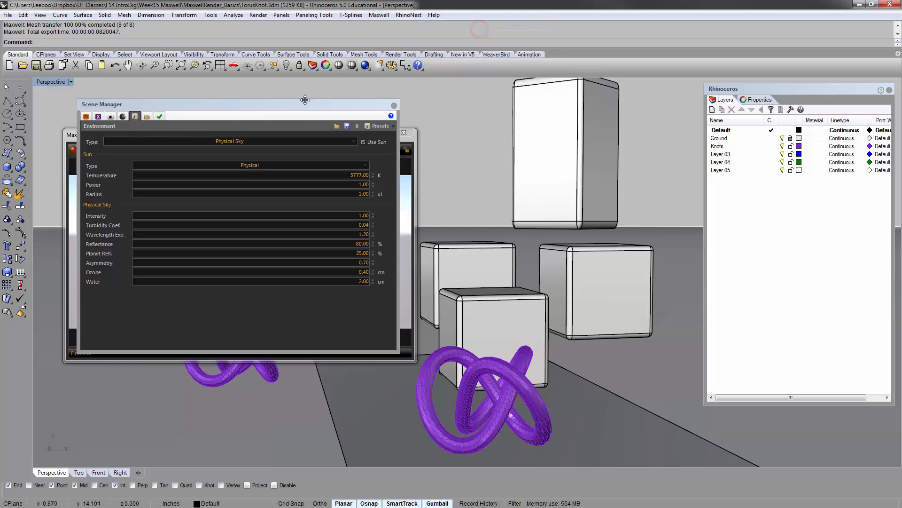
click(86, 117)
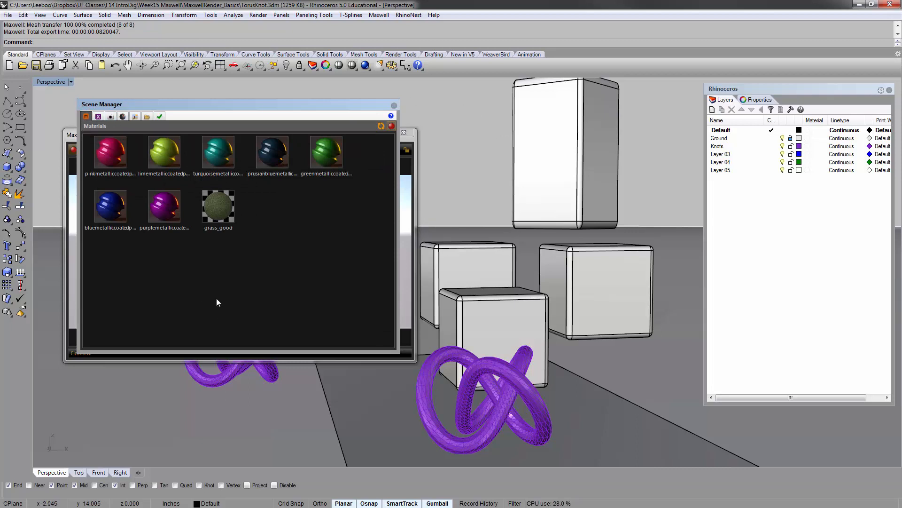
Arrange the Scene Manager and Maxwell Fire windows beside the model, and apply pinkmetalliccoatedpaint to the tall floating box.
drag(285, 106, 389, 216)
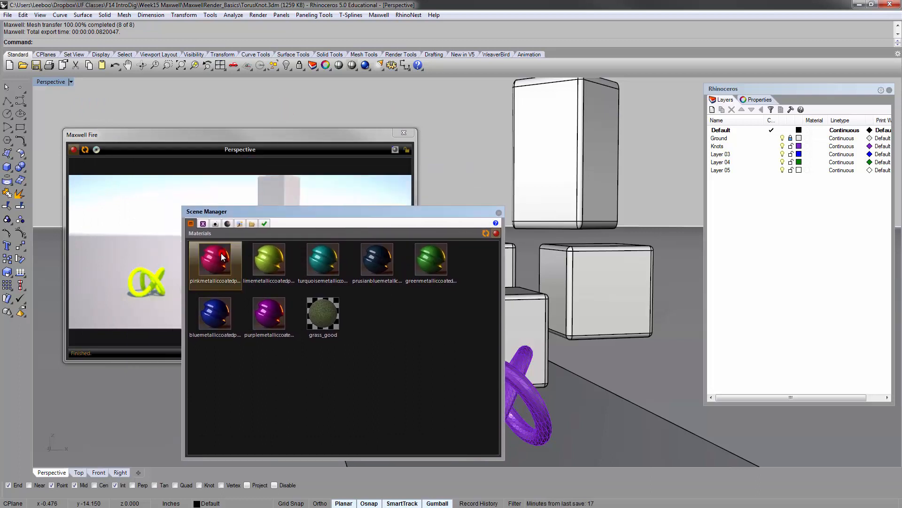
drag(216, 140, 200, 79)
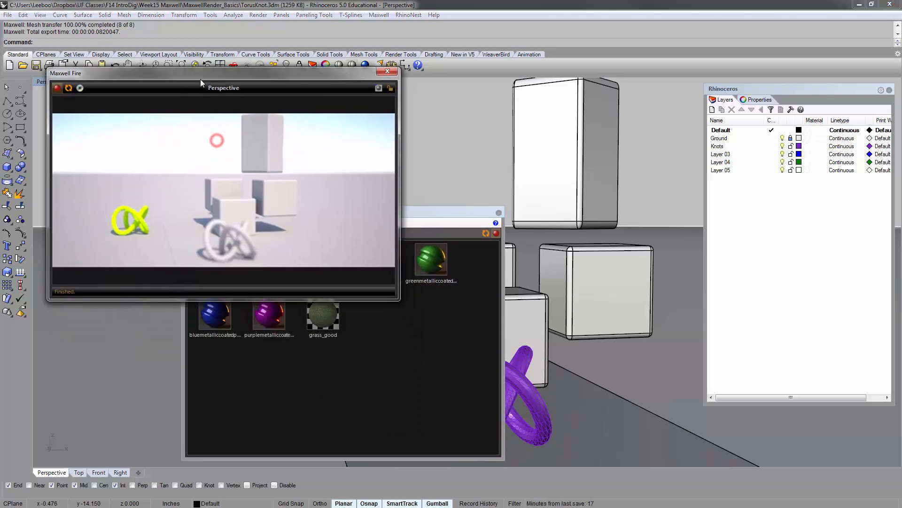
click(467, 381)
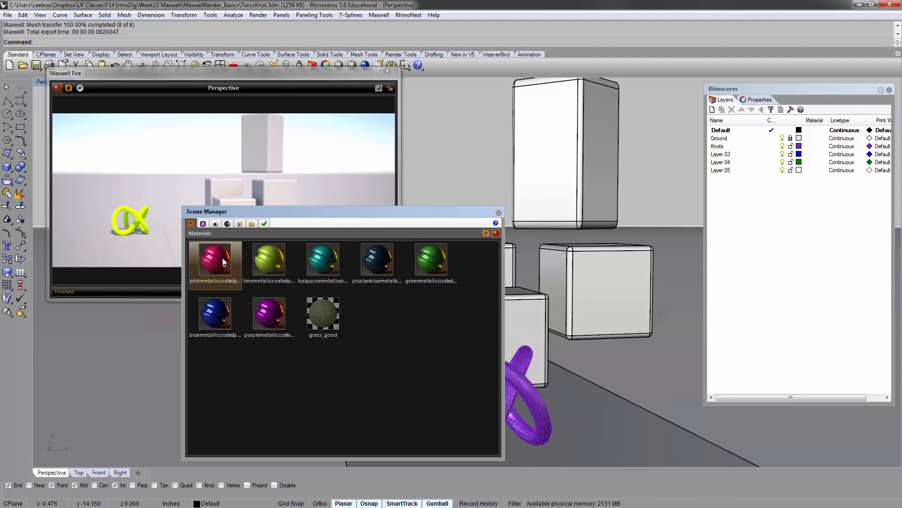
drag(220, 258, 557, 138)
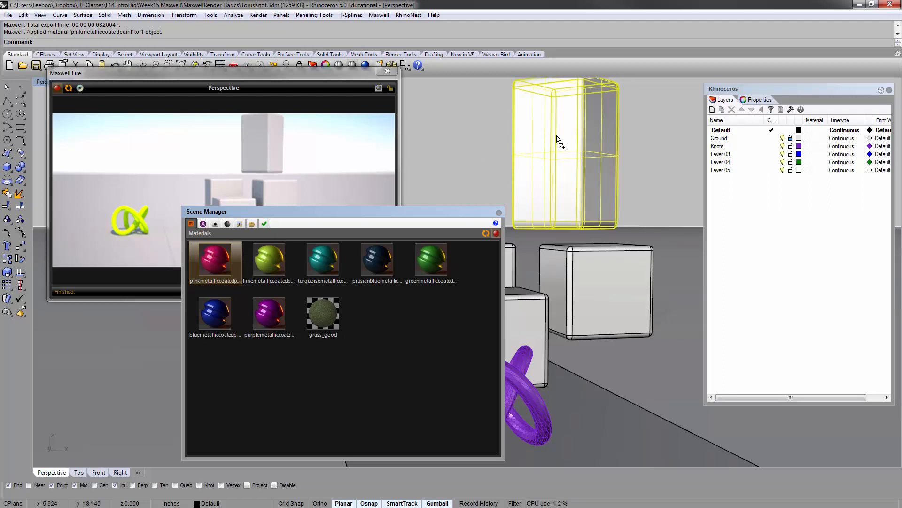
click(264, 137)
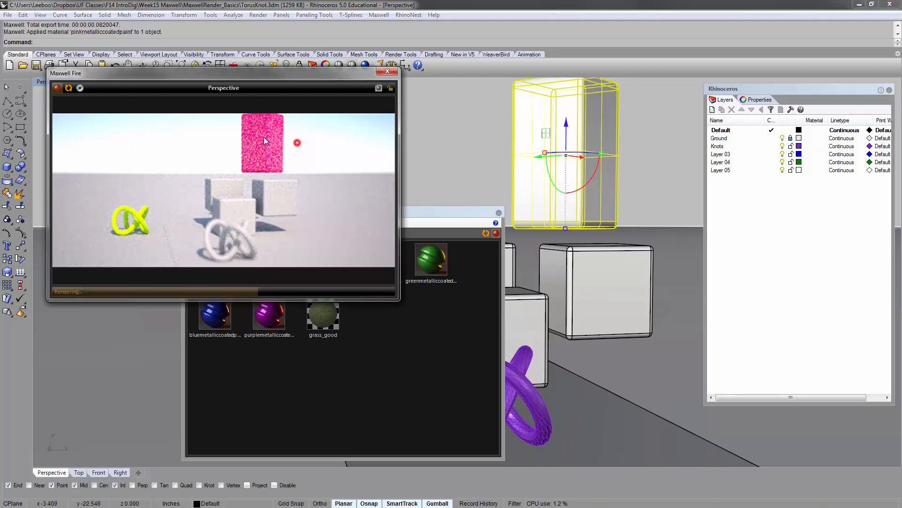
click(409, 212)
click(447, 158)
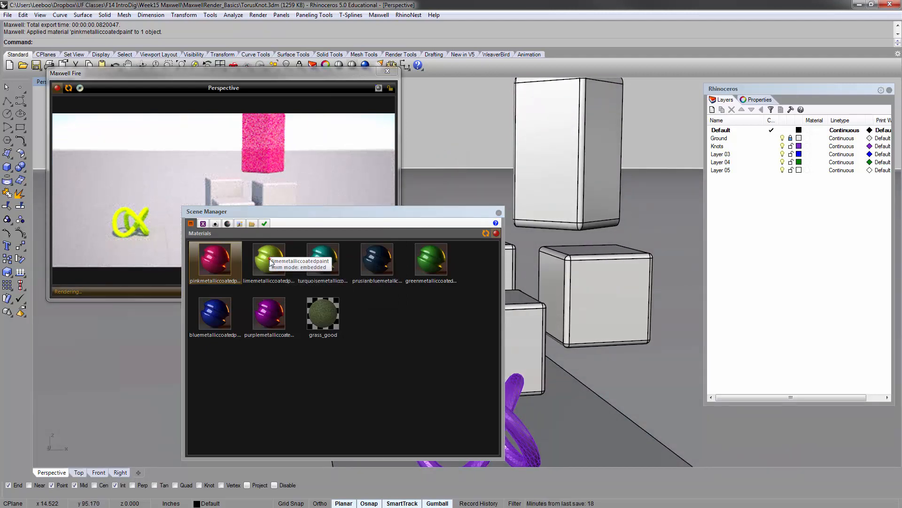
Apply limemetalliccoatedpaint to the right-hand cube, and turquoisemetalliccoatedpaint to that cube and the rear-left cube together.
drag(271, 261, 594, 310)
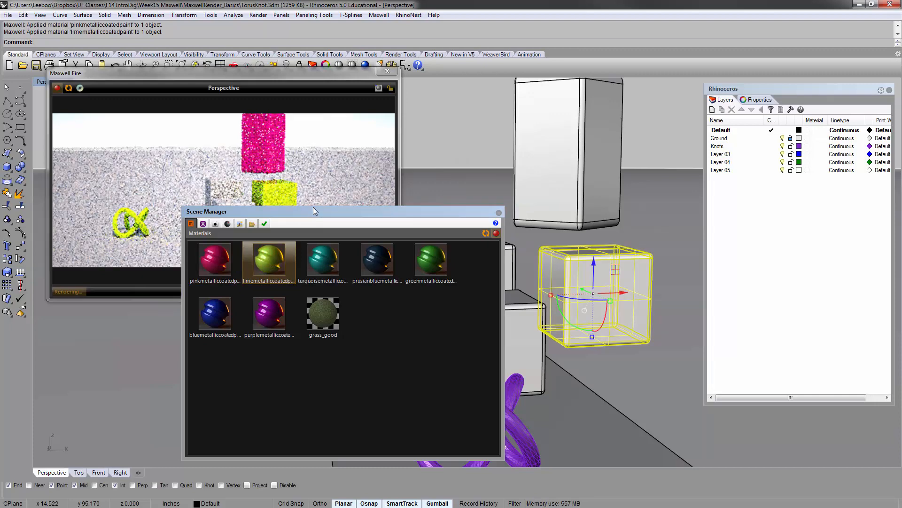
drag(315, 212, 190, 261)
drag(198, 309, 442, 282)
click(149, 356)
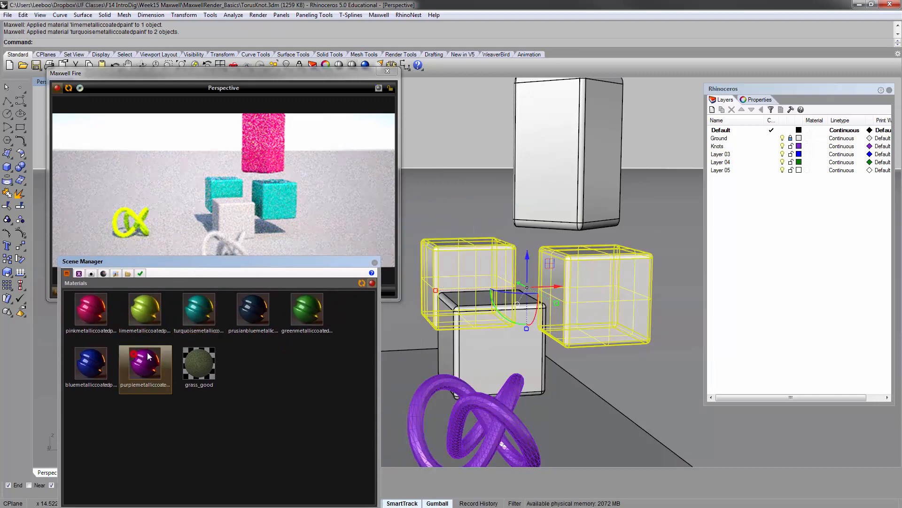
Apply prusianbluemetalliccoatedpaint to the rear-left cube and purplemetalliccoatedpaint to the front cube, keeping the preview in sight.
drag(253, 310, 453, 286)
click(464, 116)
click(472, 120)
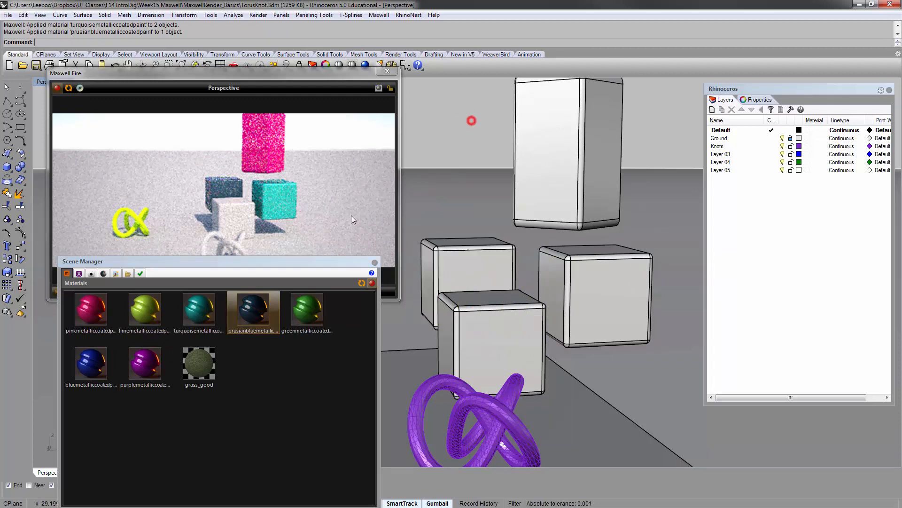
click(289, 375)
click(147, 357)
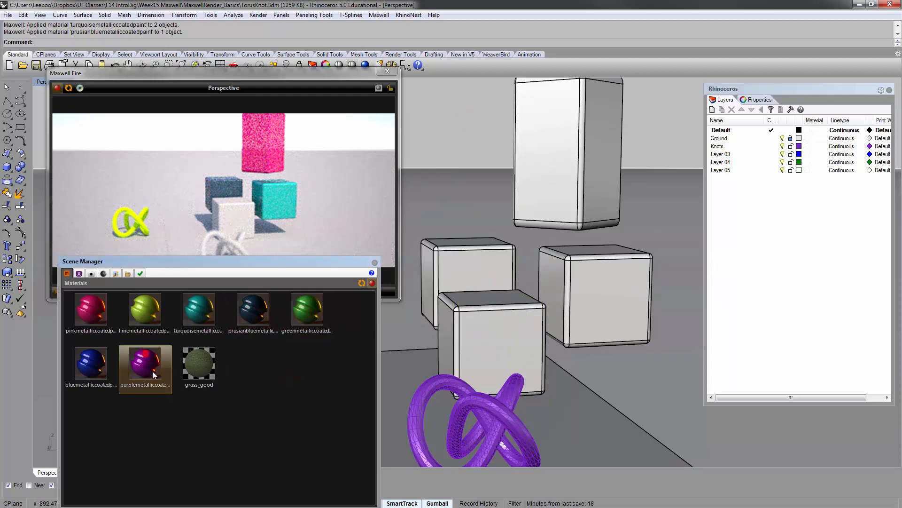
drag(153, 375, 450, 288)
click(456, 209)
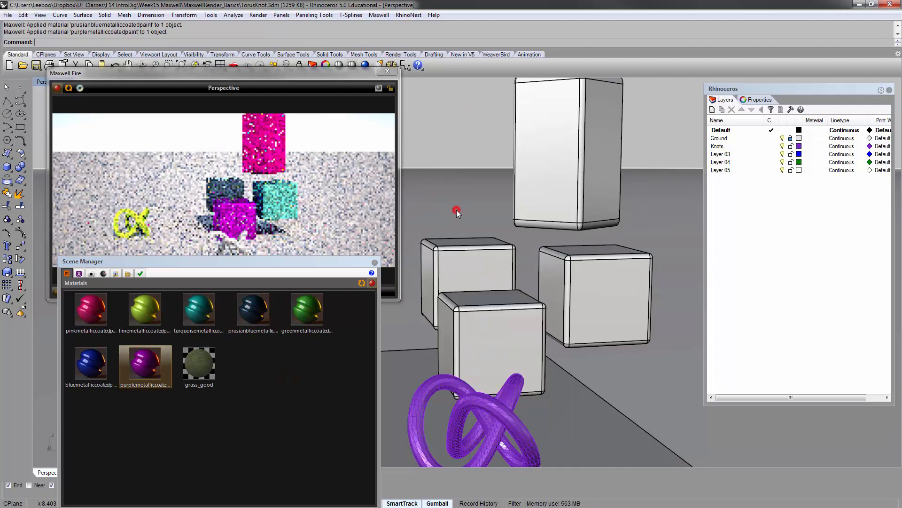
click(291, 260)
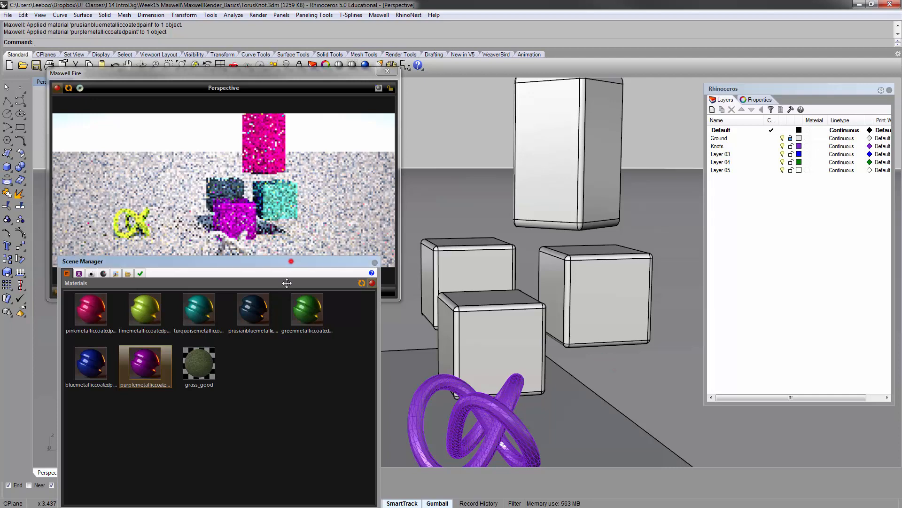
drag(287, 283, 267, 264)
Lower the tall pink box behind the other cubes with the gumball and view its reflections in the Maxwell Fire preview.
right_drag(434, 179, 503, 273)
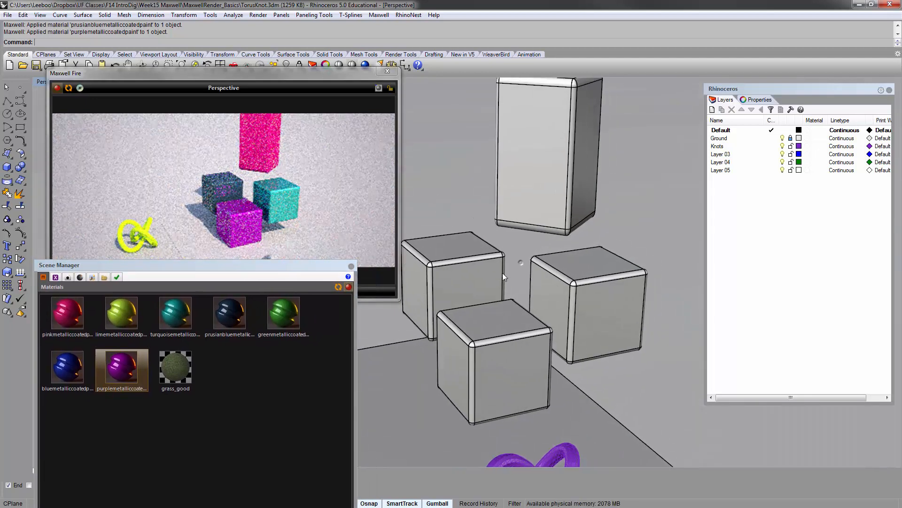
scroll(518, 281, up, 2)
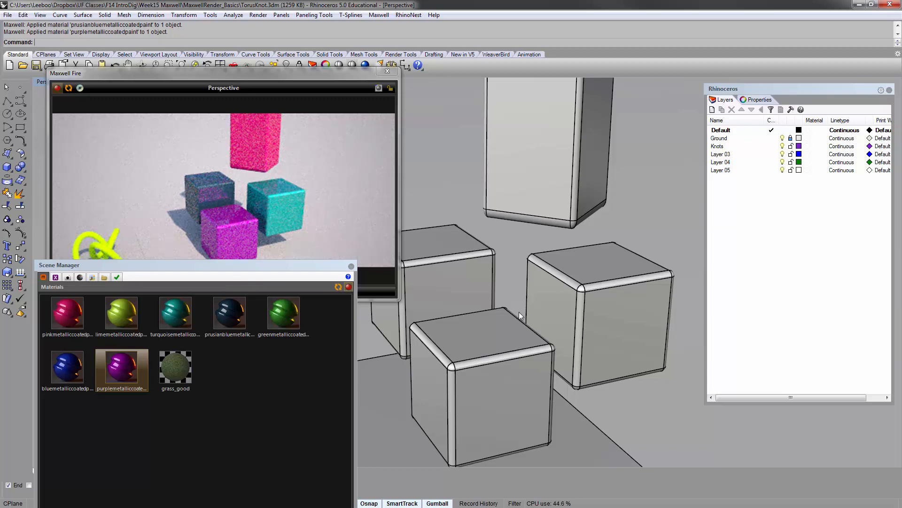
scroll(484, 281, up, 2)
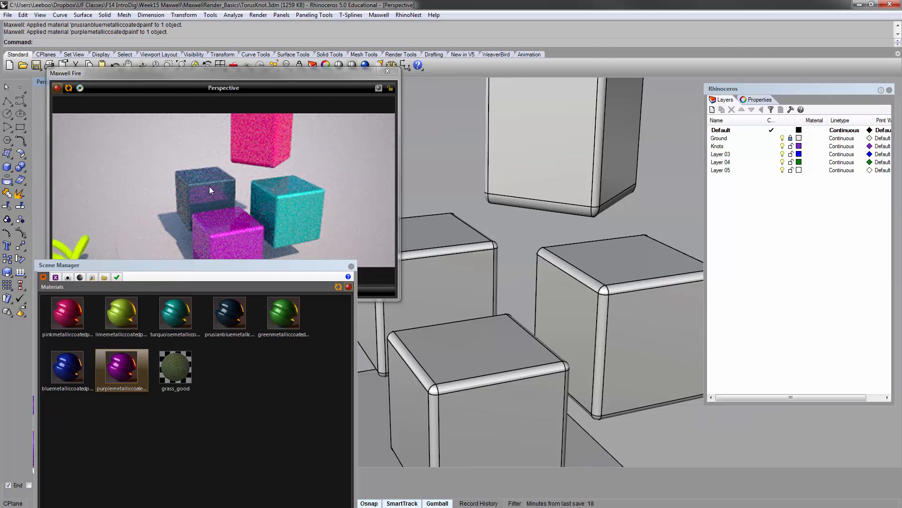
click(572, 176)
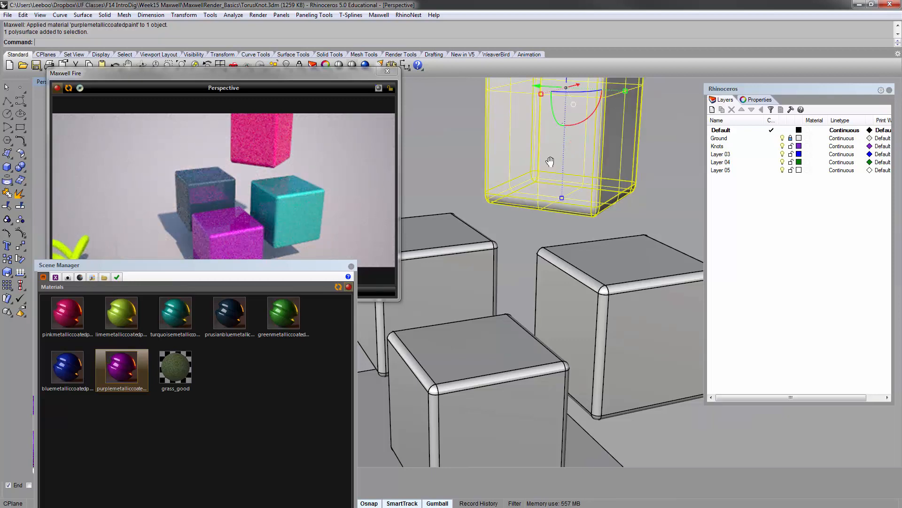
shift+right_drag(550, 162, 536, 234)
drag(554, 123, 570, 232)
click(321, 194)
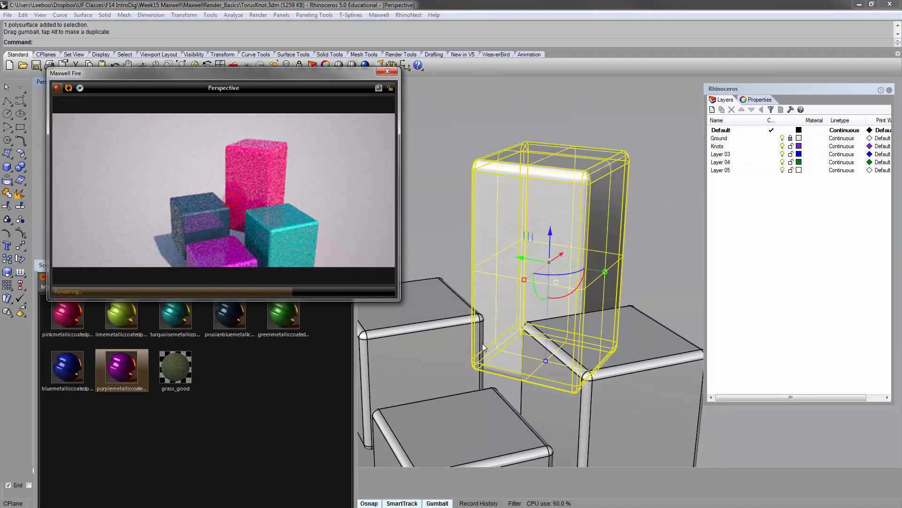
right_drag(536, 343, 523, 234)
right_drag(494, 339, 483, 290)
click(453, 153)
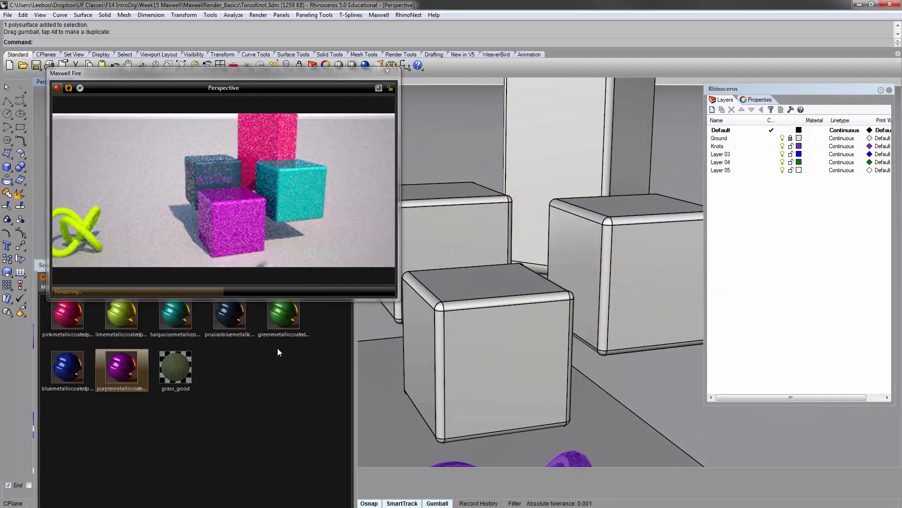
Apply the grass_good material to the rectangular ground surface beneath the cubes, and move the Scene Manager clear of the preview.
click(281, 374)
drag(257, 265, 297, 164)
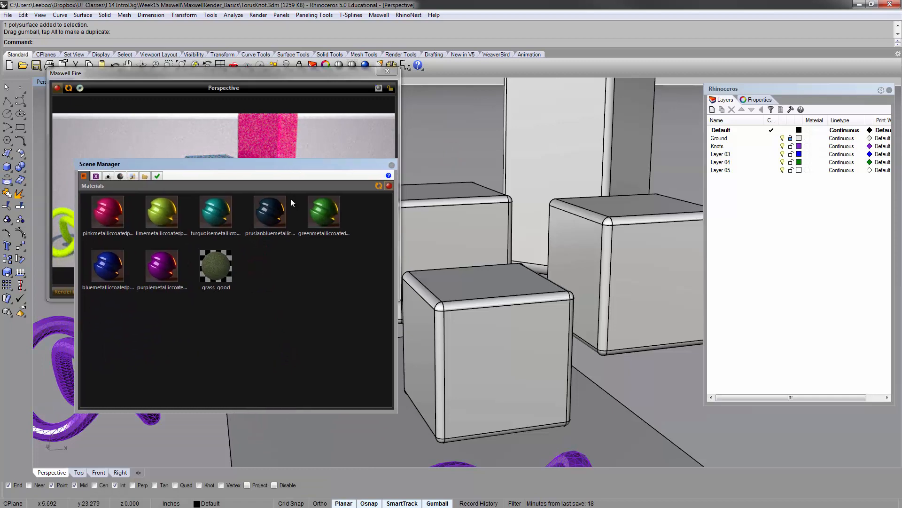
click(219, 257)
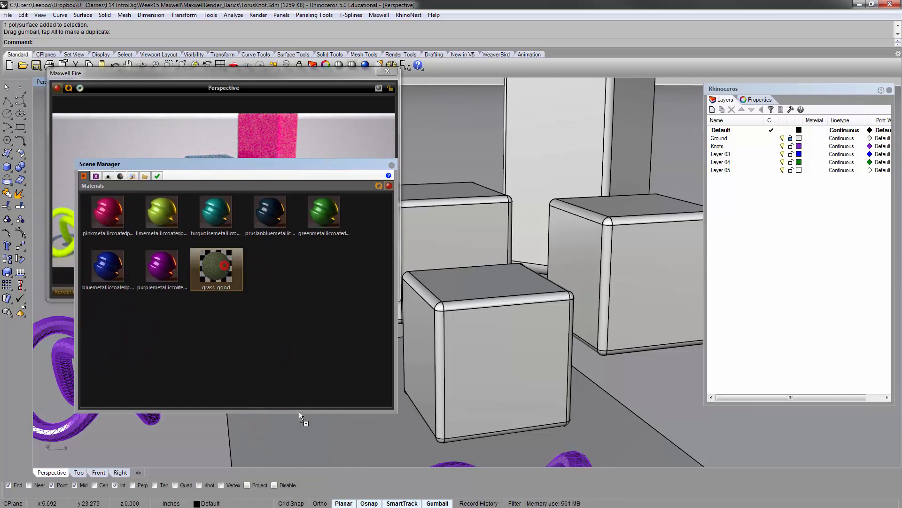
drag(299, 411, 306, 431)
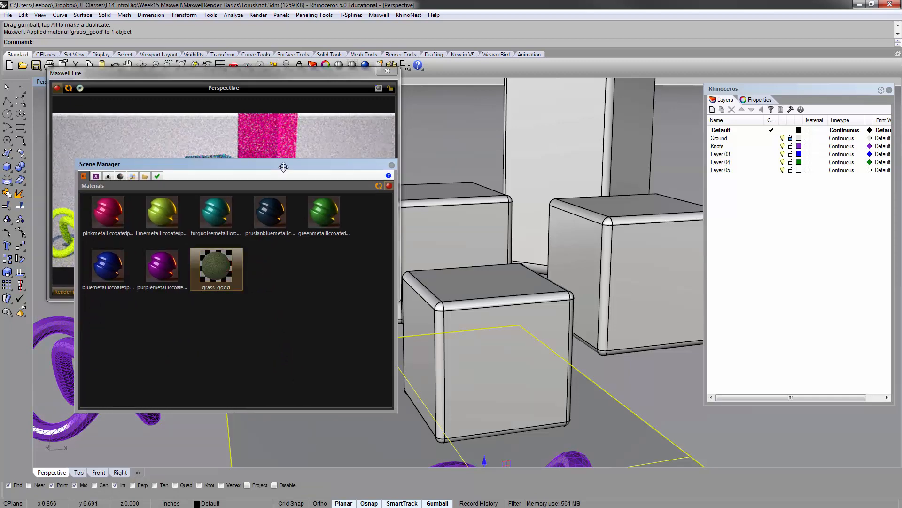
drag(284, 167, 591, 118)
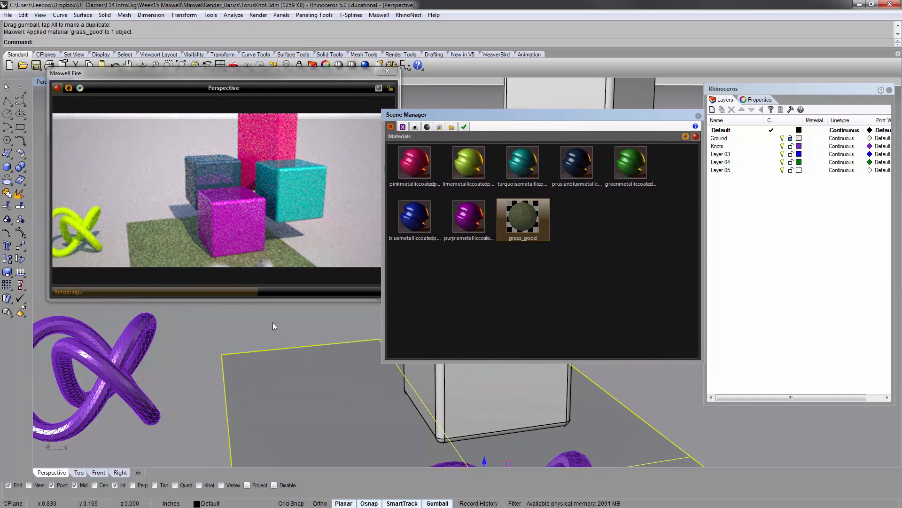
click(272, 323)
Apply bluemetalliccoatedpaint to the front torus knot on the grass surface and deselect it.
right_drag(273, 322, 259, 347)
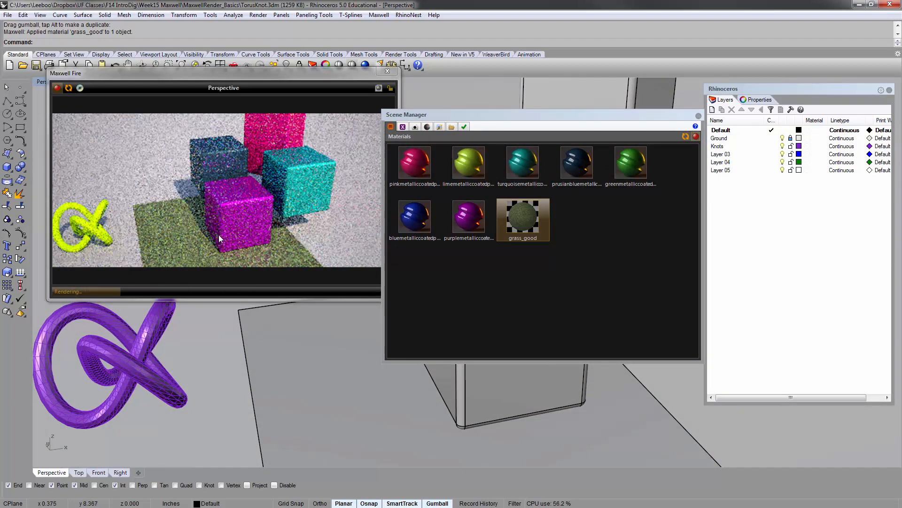
right_drag(218, 234, 210, 167)
click(227, 317)
right_drag(329, 368, 297, 326)
right_drag(398, 403, 363, 408)
click(549, 300)
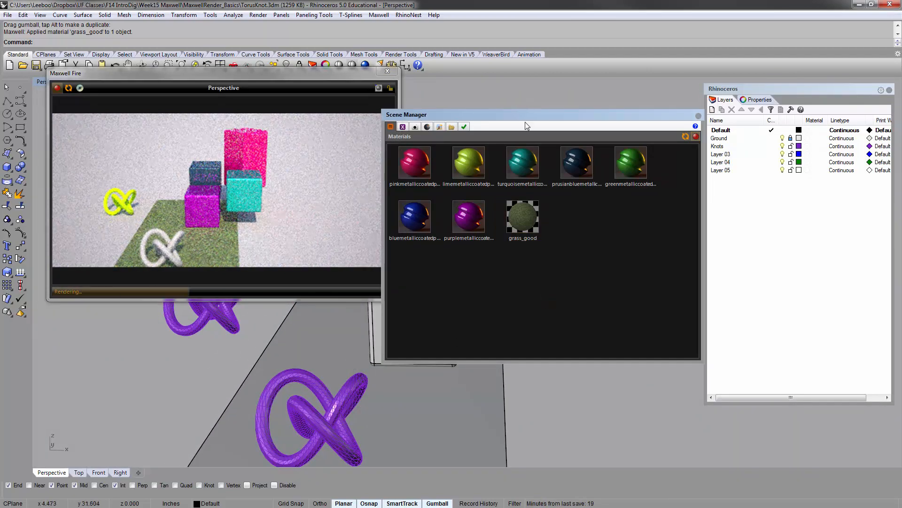
drag(526, 111, 552, 137)
click(489, 241)
click(454, 245)
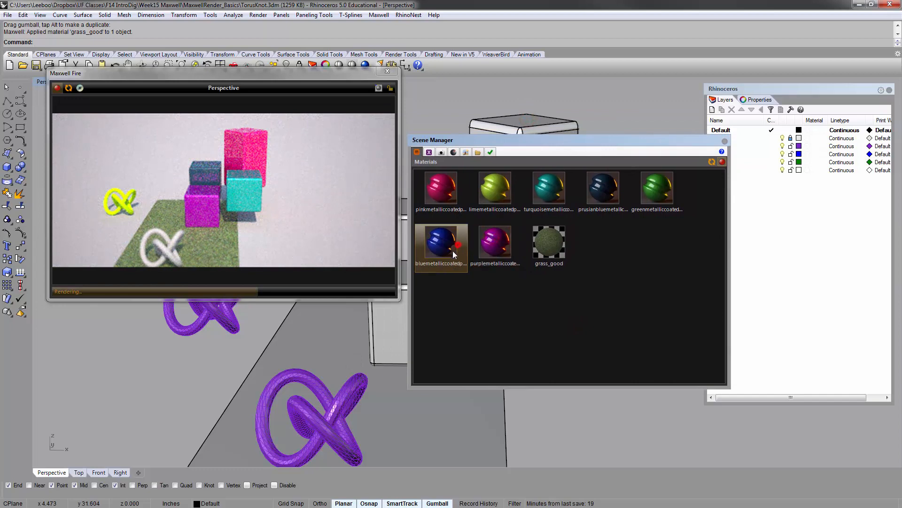
drag(441, 243, 303, 393)
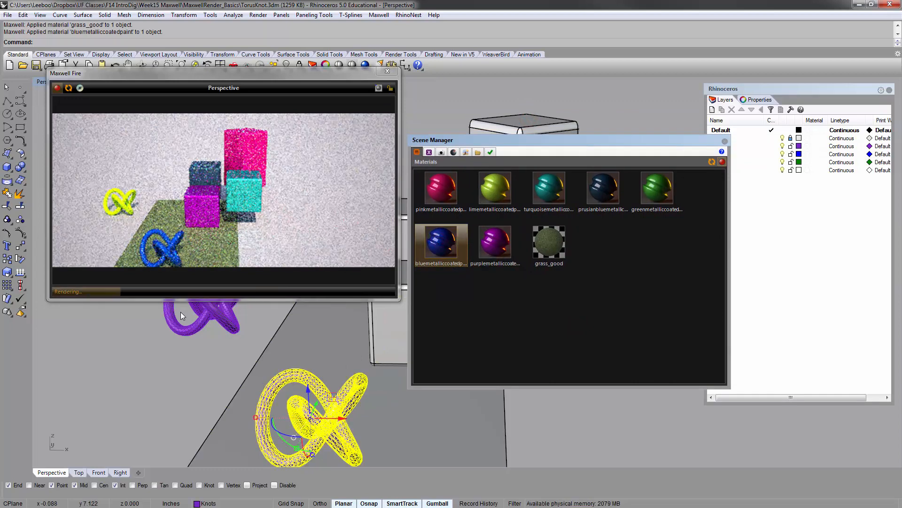
click(157, 348)
Examine the blue knot up close in the Maxwell Fire preview and zoom the Perspective view to the selected knot.
shift+right_drag(333, 353, 327, 314)
scroll(320, 368, up, 5)
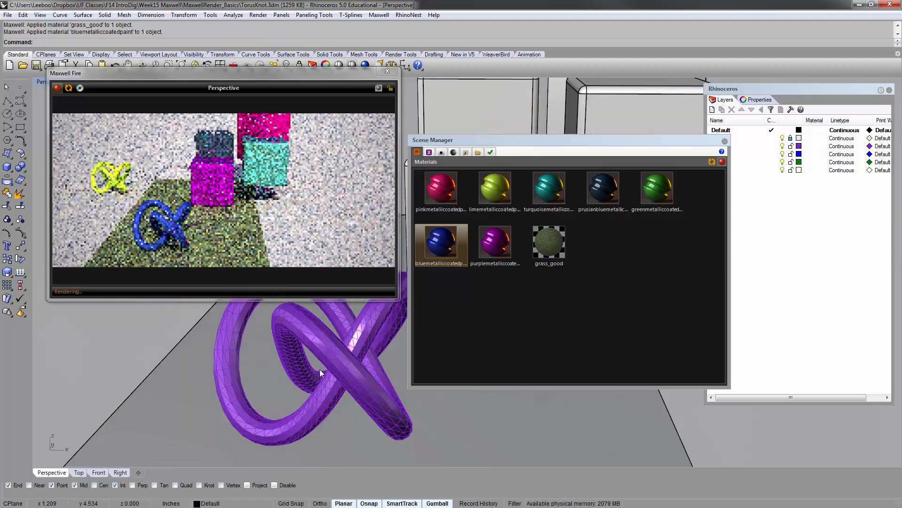
right_drag(320, 368, 358, 326)
scroll(359, 324, up, 3)
scroll(359, 323, up, 2)
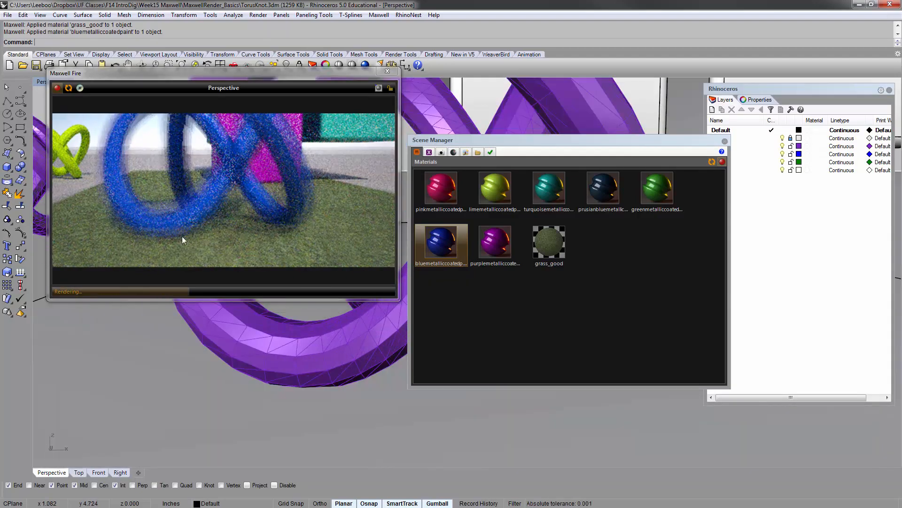
click(278, 343)
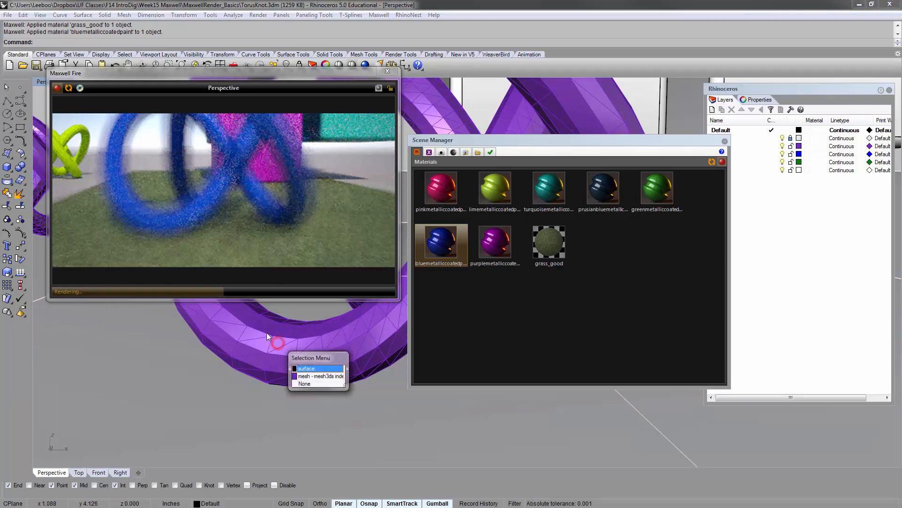
click(152, 73)
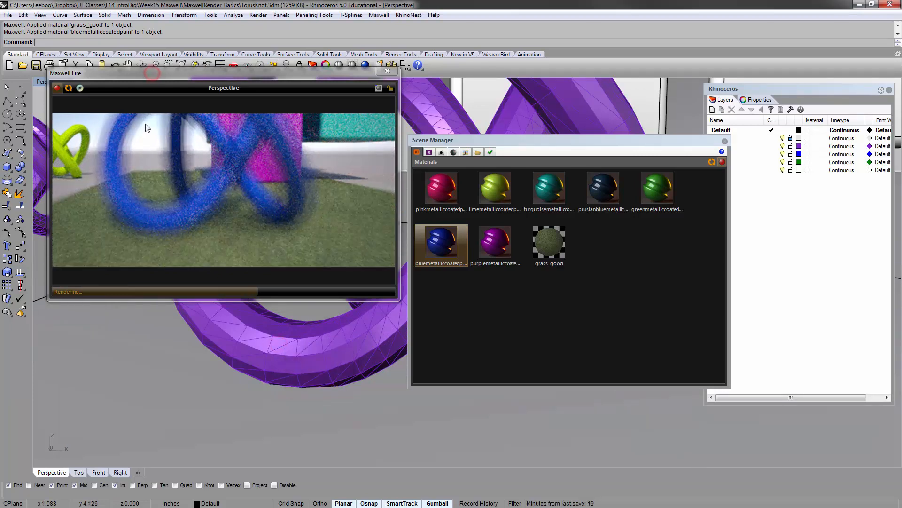
drag(637, 141, 747, 162)
click(505, 153)
text(zs)
key(Return)
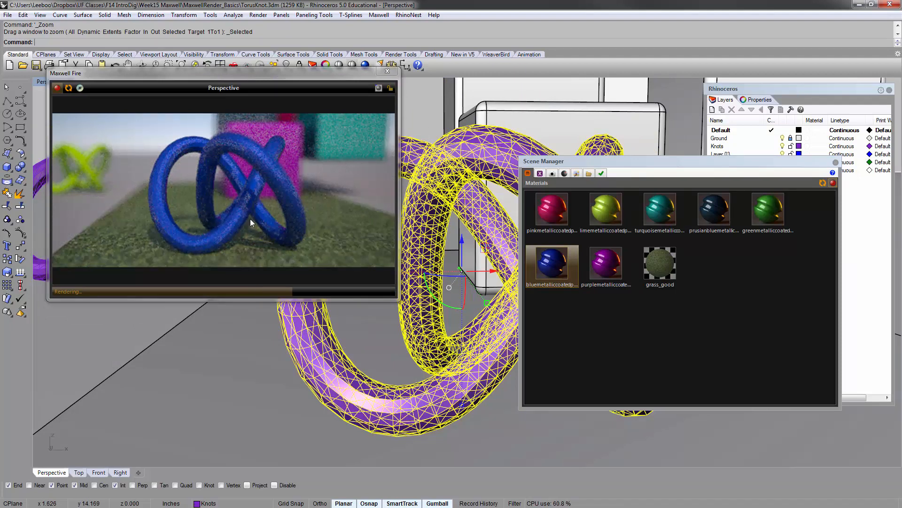
Deselect the torus knot and close the Maxwell Fire preview.
click(120, 337)
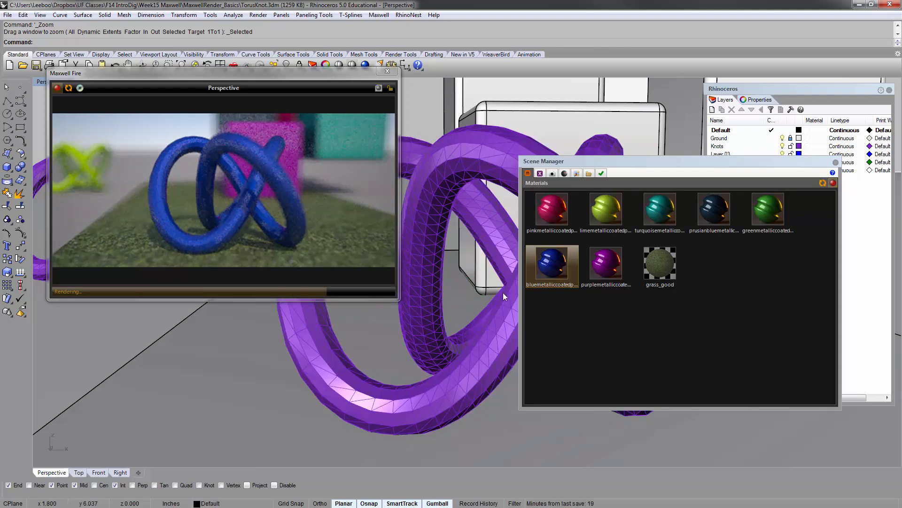
drag(626, 164, 657, 134)
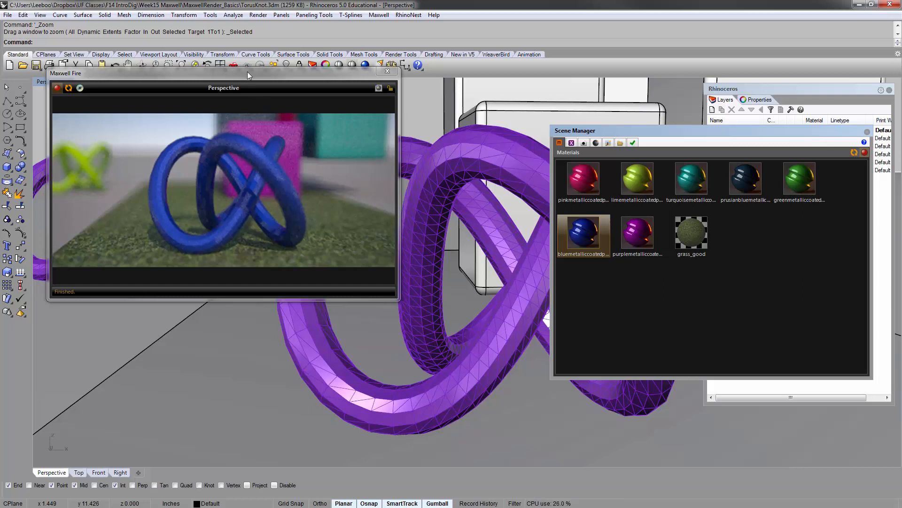
drag(247, 71, 257, 139)
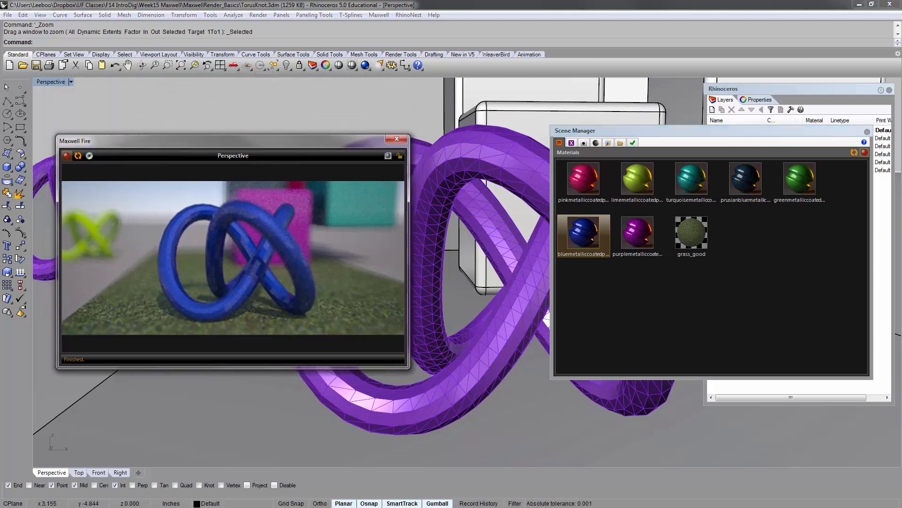
click(425, 4)
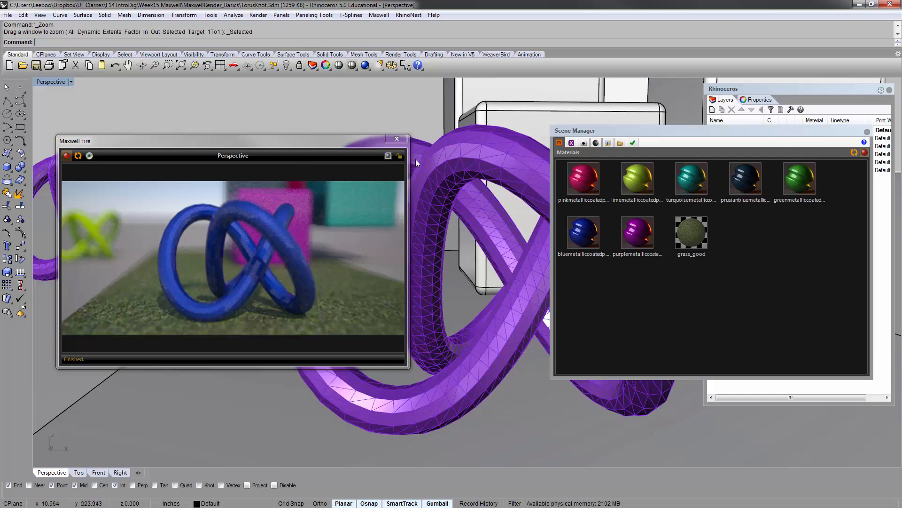
click(397, 138)
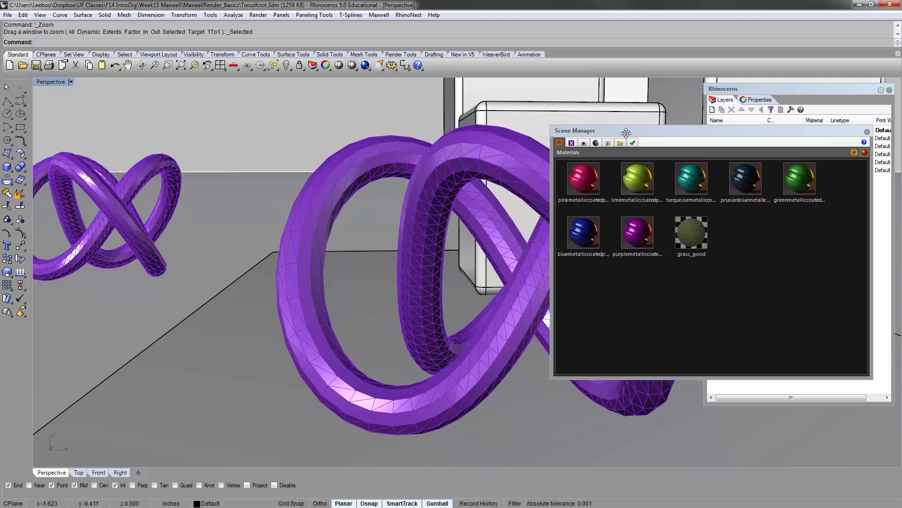
In the Scene Manager's output settings, name the render Torus and choose PNG 8 as its image format.
drag(626, 134, 497, 115)
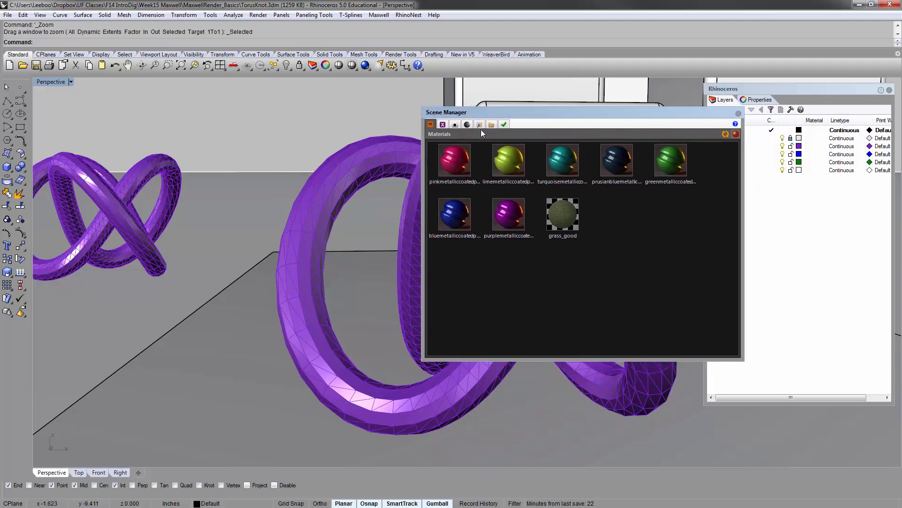
click(490, 128)
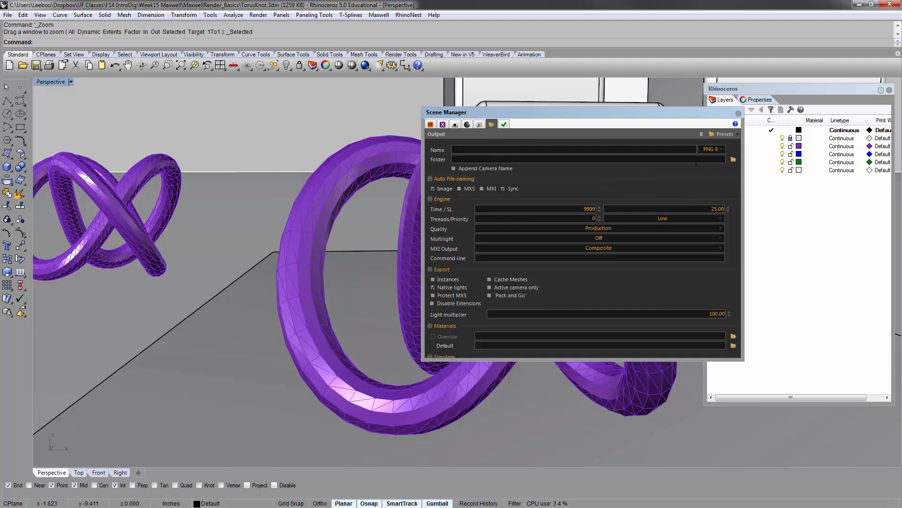
click(522, 147)
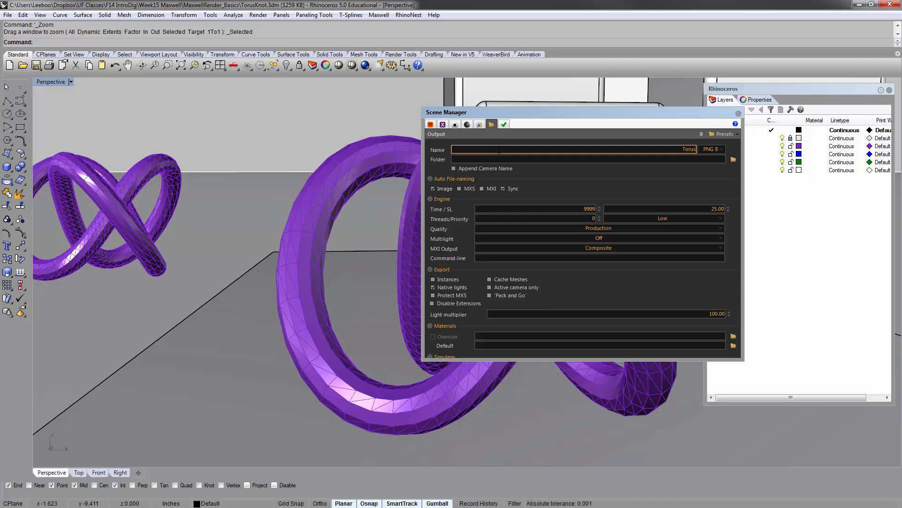
click(718, 149)
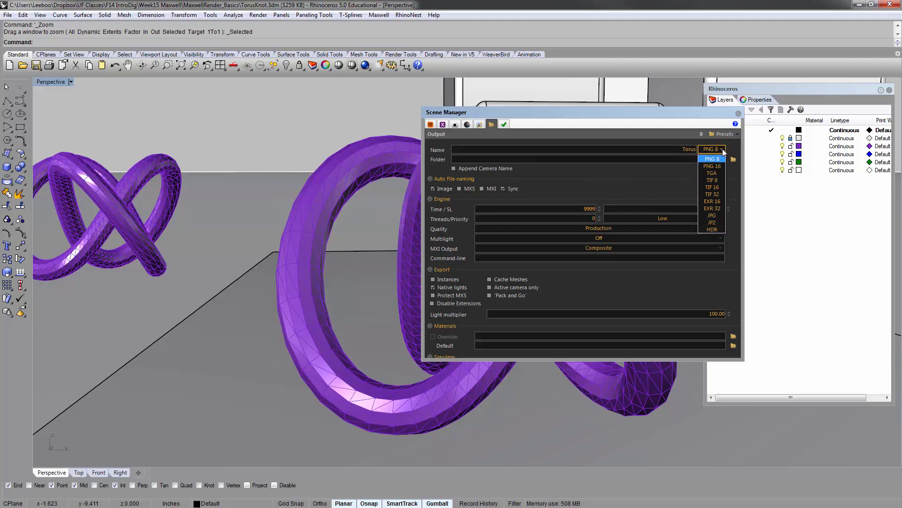
click(712, 159)
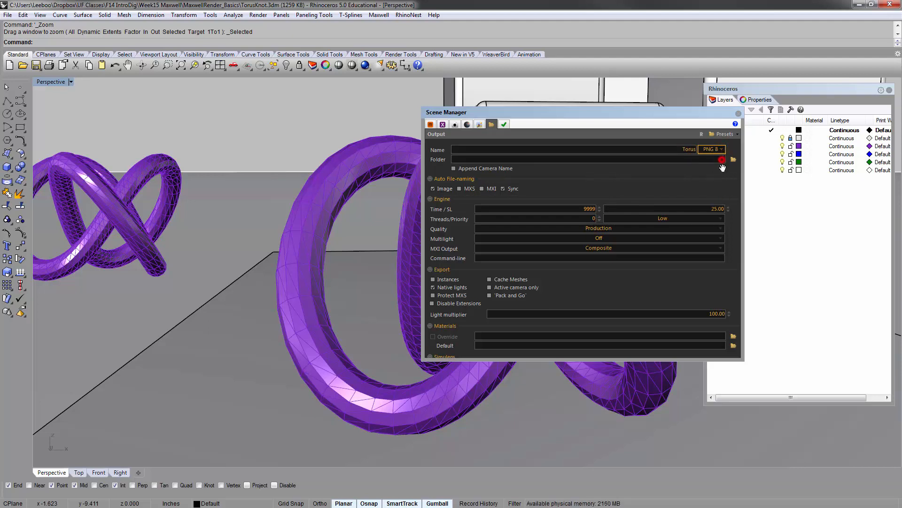
Set the Desktop as the working folder for the render output.
click(733, 161)
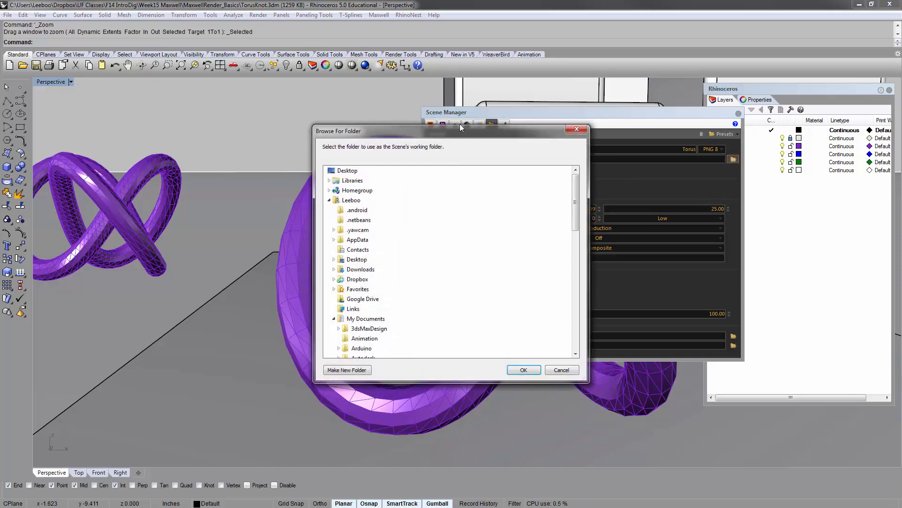
drag(574, 207, 577, 313)
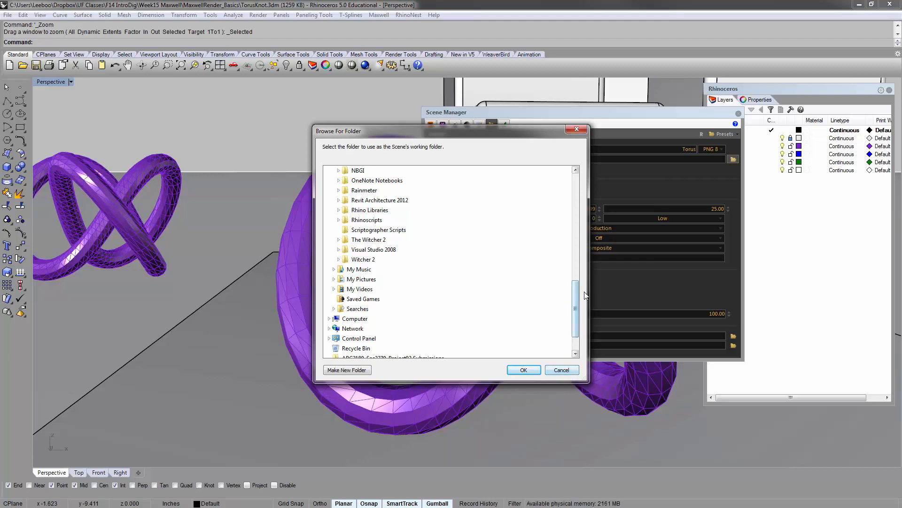
drag(577, 304, 578, 196)
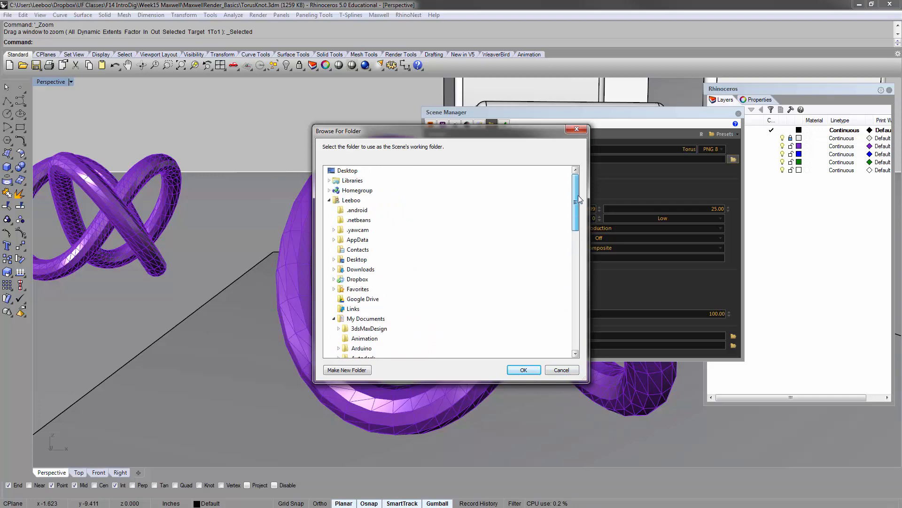
click(346, 171)
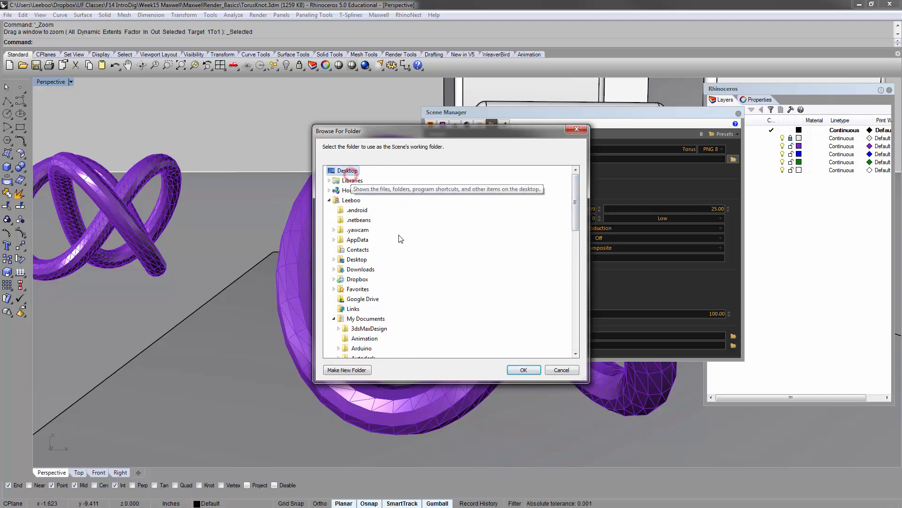
click(529, 371)
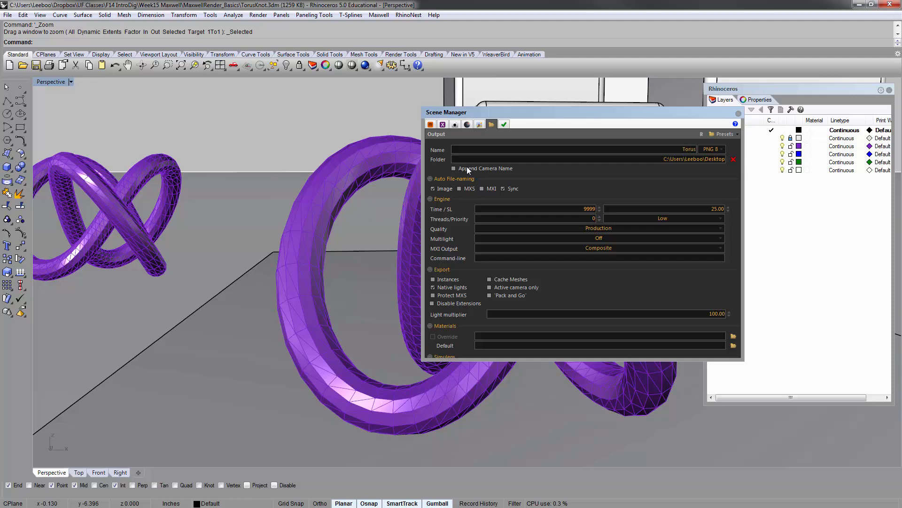
Check the Perspective viewport's view options and enable Append Camera Name for the output file.
click(47, 83)
mouse_move(91, 272)
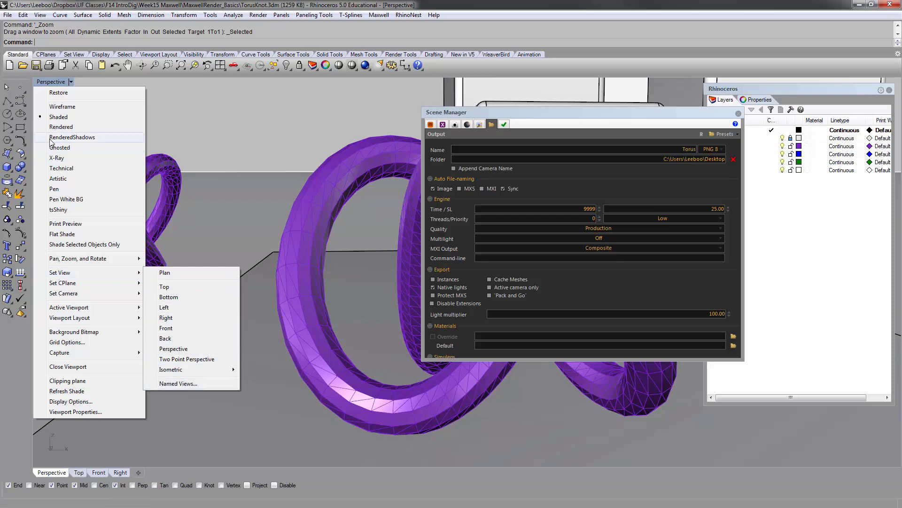
click(604, 111)
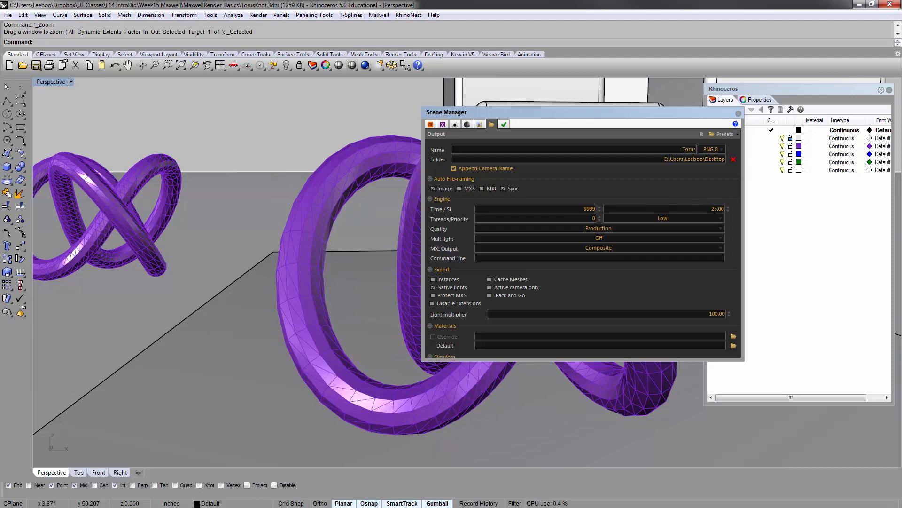
Review the engine's time, sampling level, threads, priority and quality options, keeping priority at Low and quality at Production.
click(715, 208)
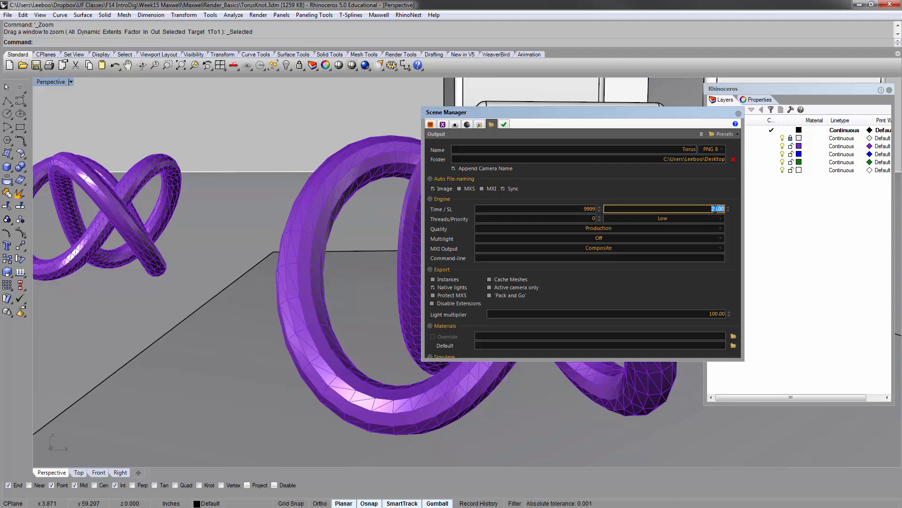
click(588, 207)
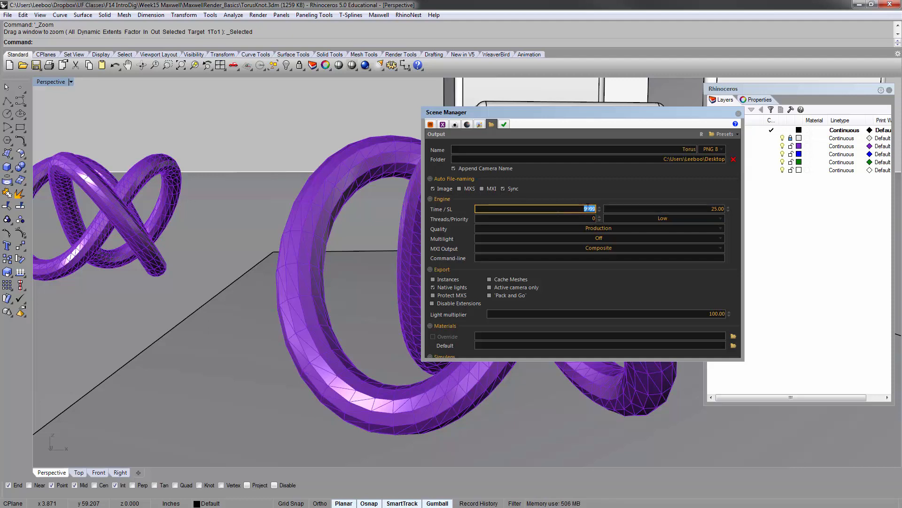
click(585, 219)
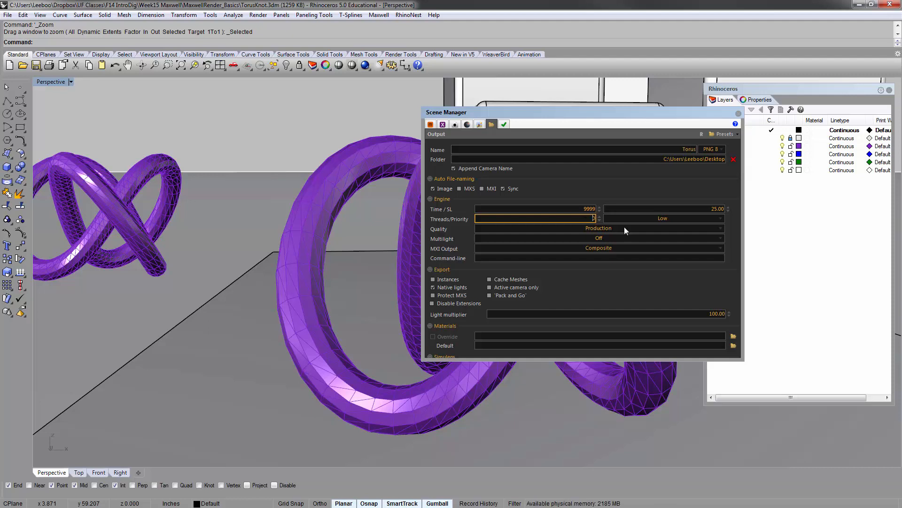
click(692, 218)
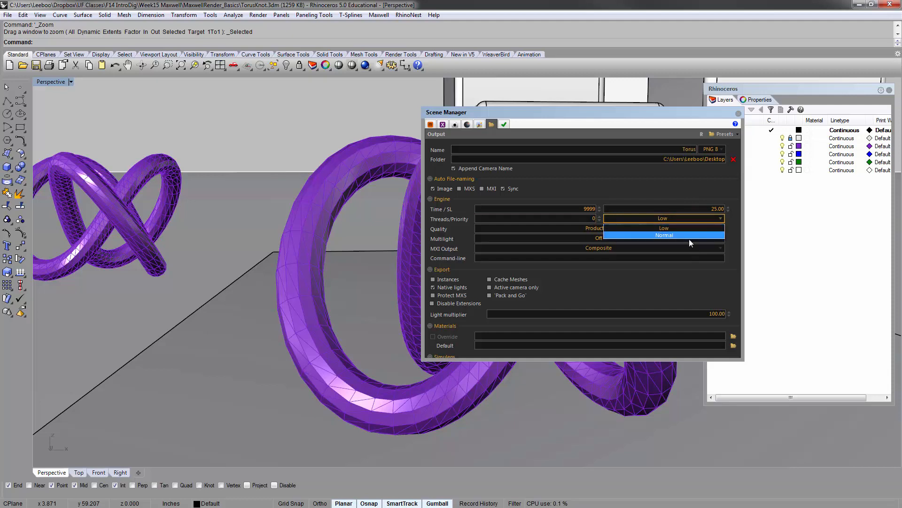
click(687, 227)
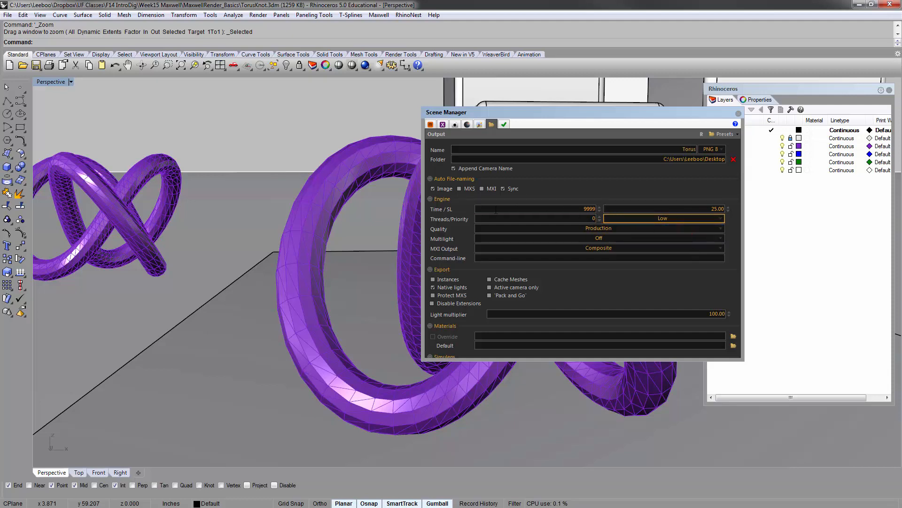
click(638, 219)
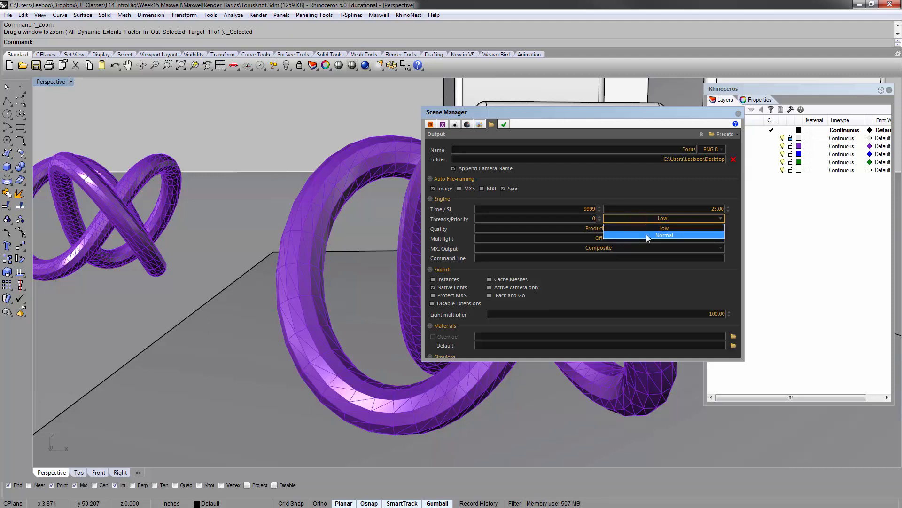
click(730, 221)
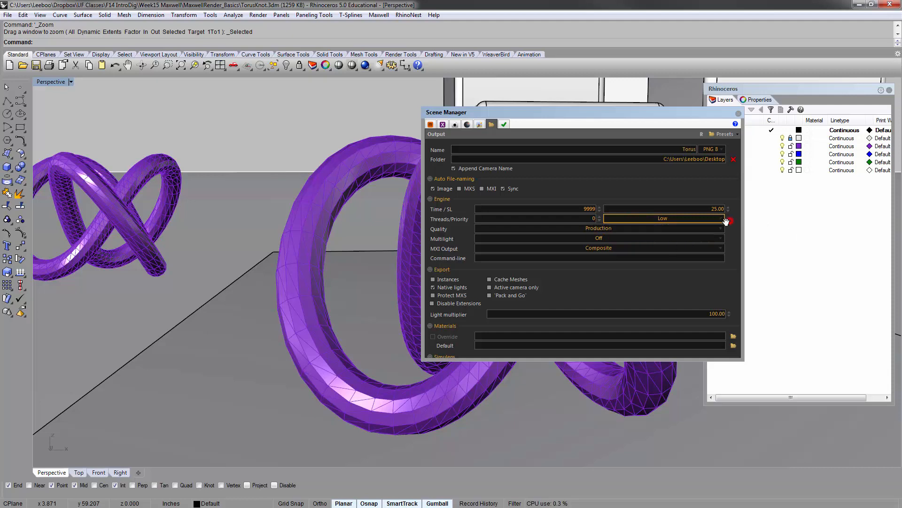
click(599, 215)
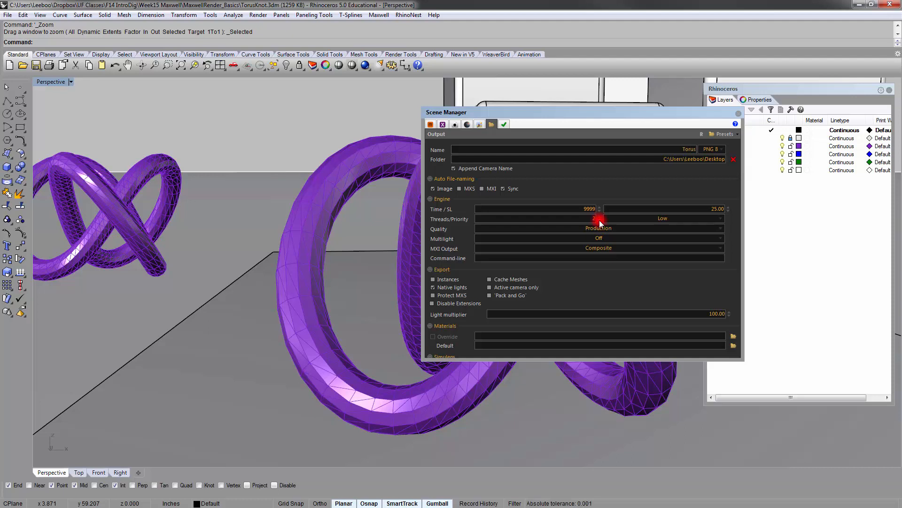
click(629, 227)
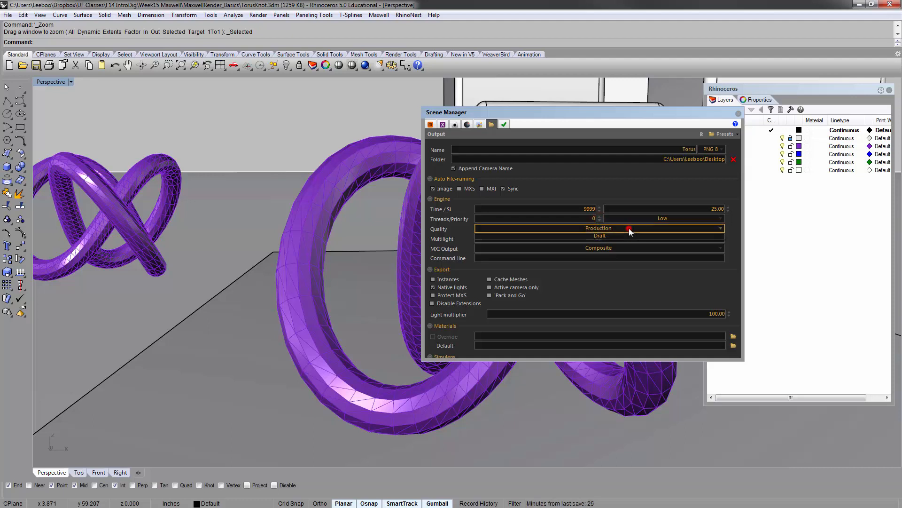
click(629, 228)
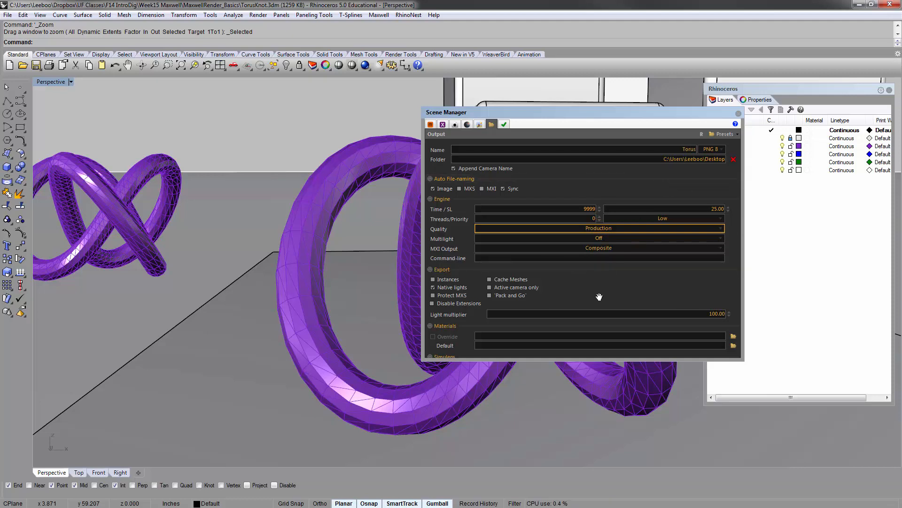
Extend the Scene Manager to show the Simulens settings and start the full Maxwell render of the Perspective view.
drag(560, 359, 567, 405)
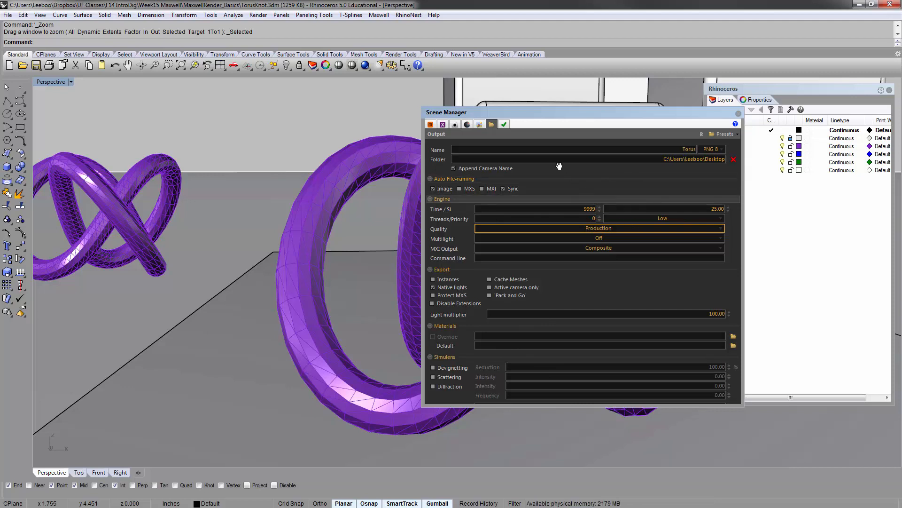
click(365, 66)
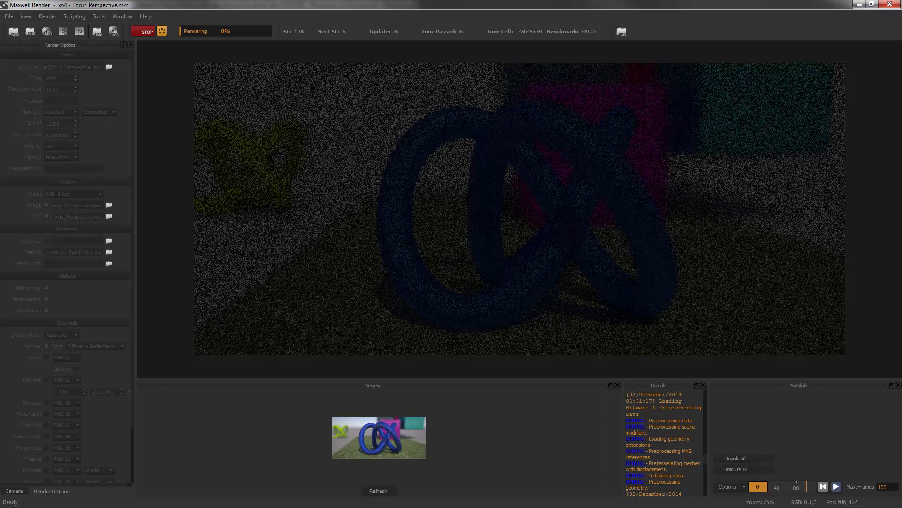
Examine the noise and detail of the blue torus knot in the progressing render at different magnifications.
click(512, 201)
scroll(511, 201, up, 1)
scroll(512, 201, down, 1)
scroll(502, 209, up, 2)
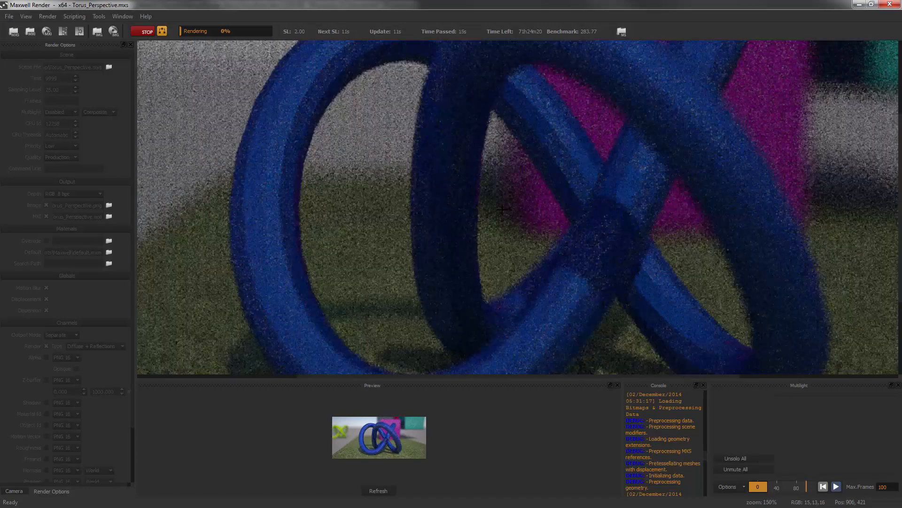
scroll(502, 209, down, 2)
scroll(502, 210, up, 1)
scroll(503, 209, down, 1)
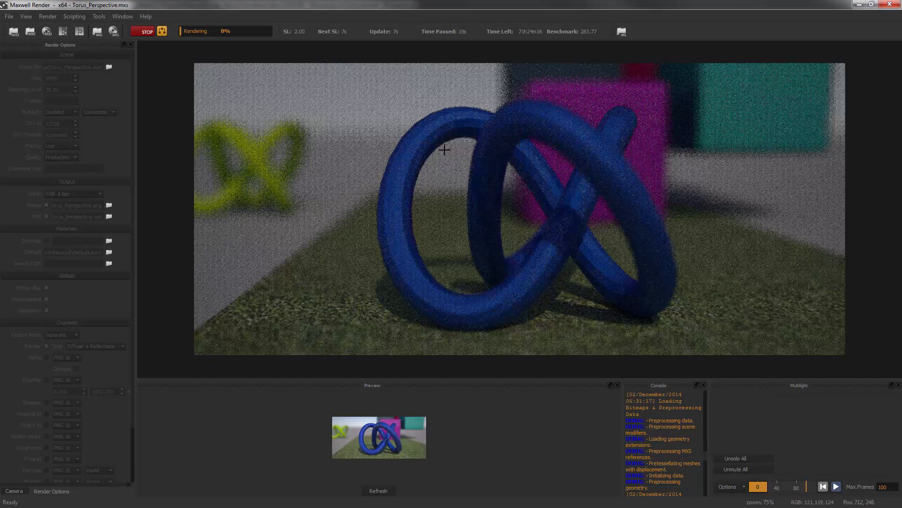
scroll(444, 149, up, 1)
scroll(439, 148, down, 1)
scroll(434, 157, up, 1)
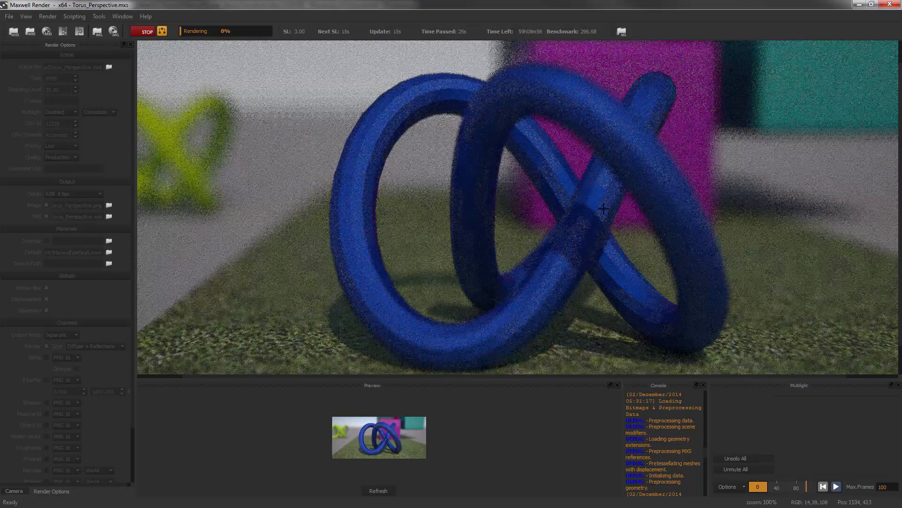
scroll(602, 208, down, 1)
scroll(602, 208, up, 1)
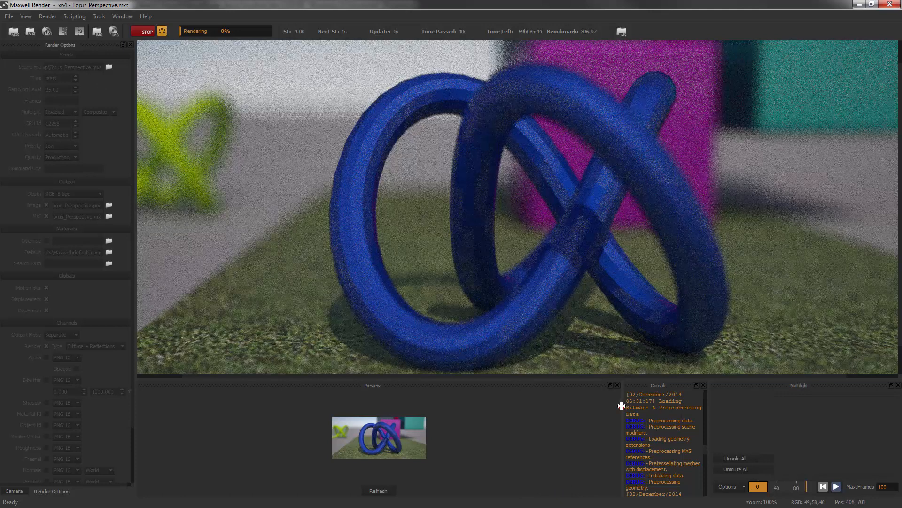
Widen the render's Console log and bring up the Camera settings in place of the Render Options.
drag(623, 405, 439, 419)
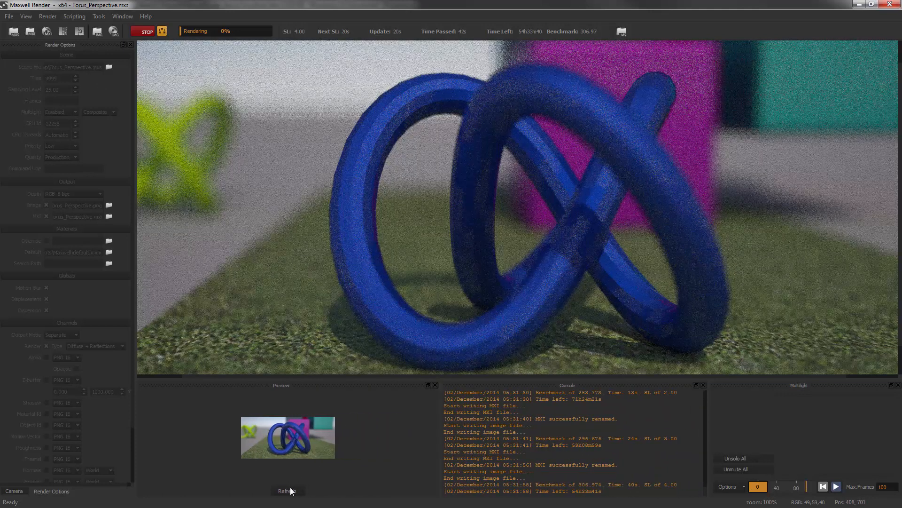
click(14, 491)
click(52, 492)
click(14, 491)
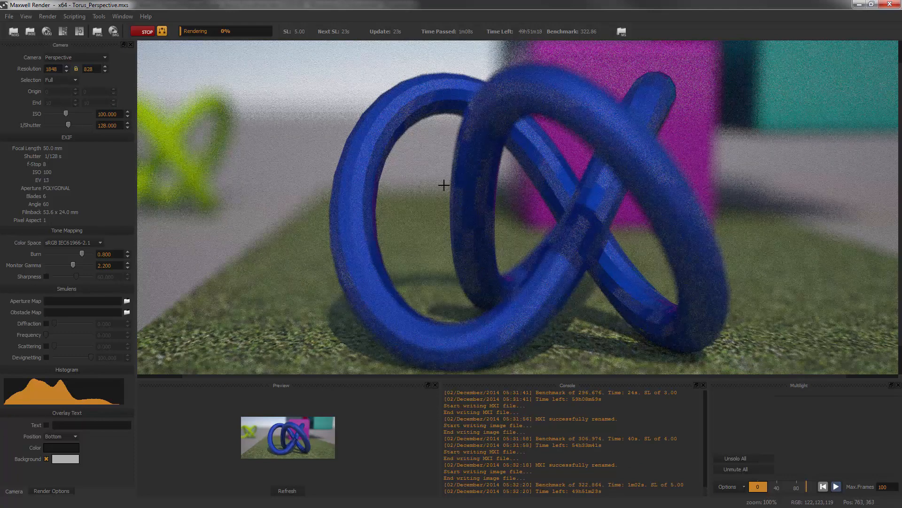
Compare the render's grain and background blur at 75% and 100% zoom.
scroll(591, 225, down, 1)
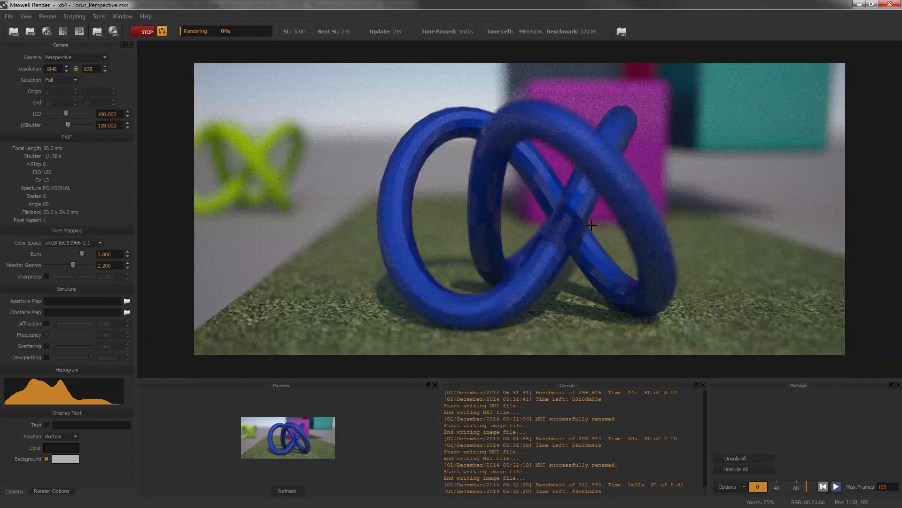
scroll(592, 225, up, 1)
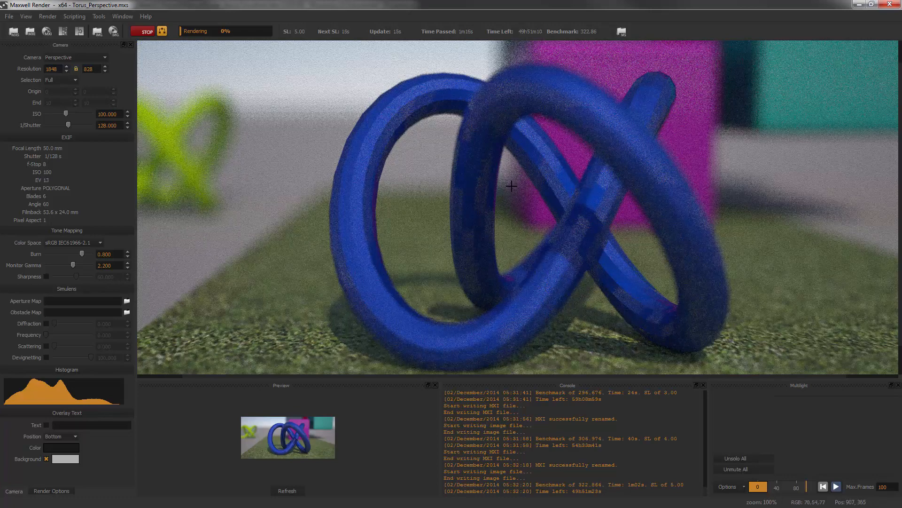
scroll(746, 147, down, 1)
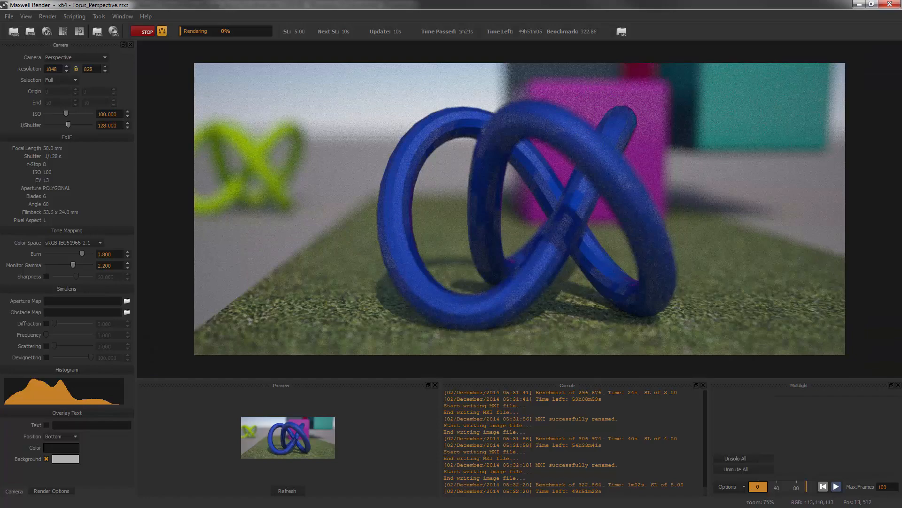
Switch to the browser and read the Camera documentation on depth of field, narrow versus wide DOF, and F-stop.
key(alt+Tab)
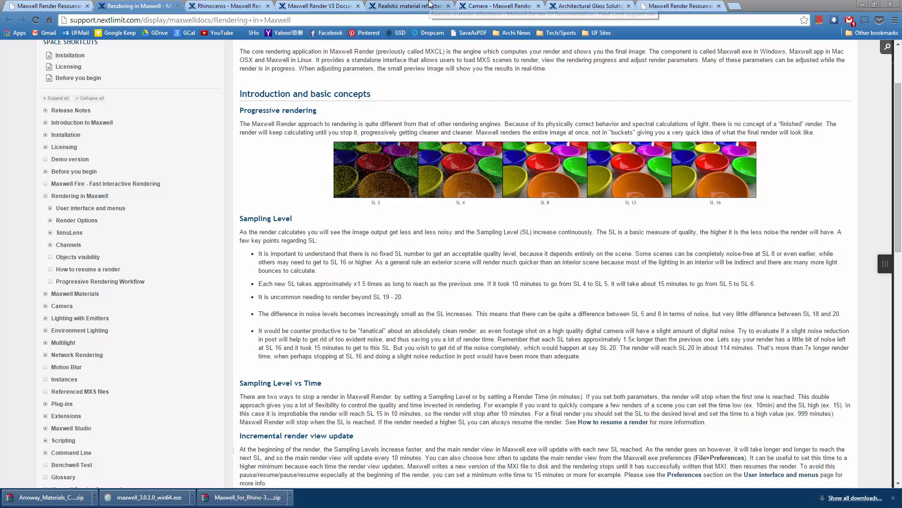
click(481, 7)
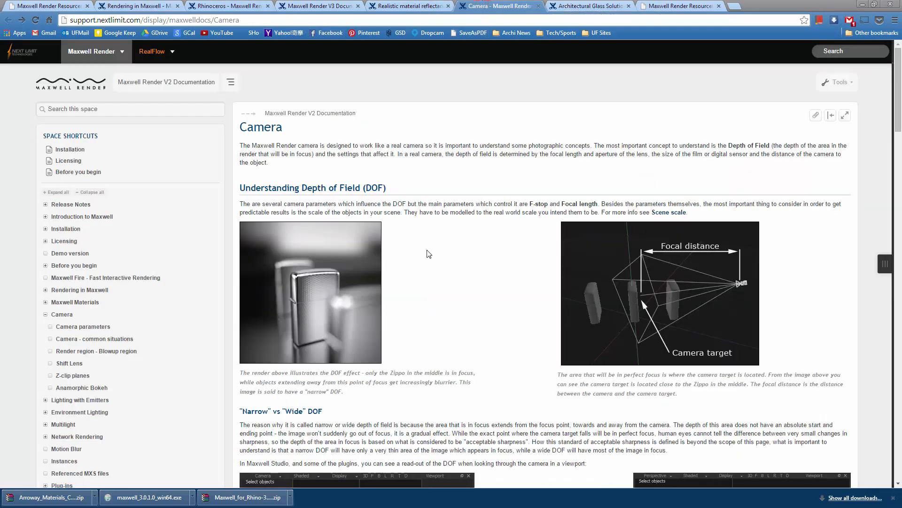
scroll(447, 225, down, 1)
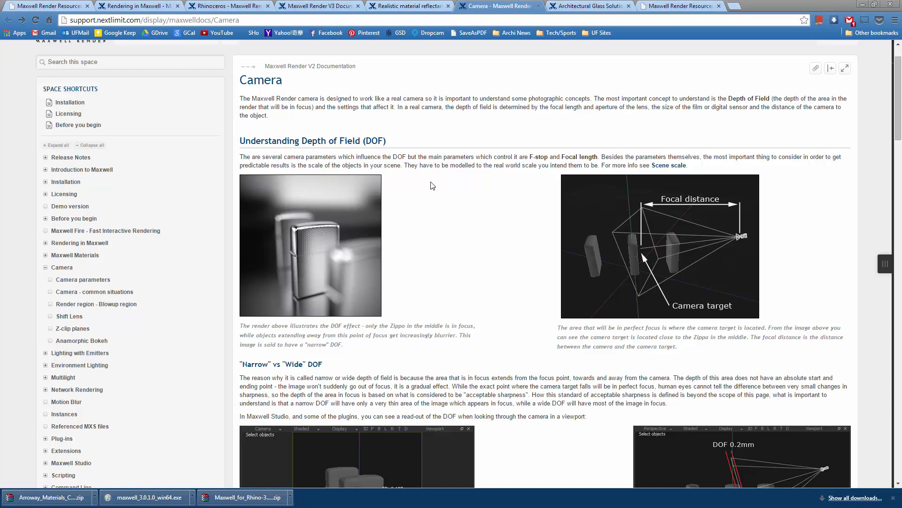
scroll(434, 186, down, 1)
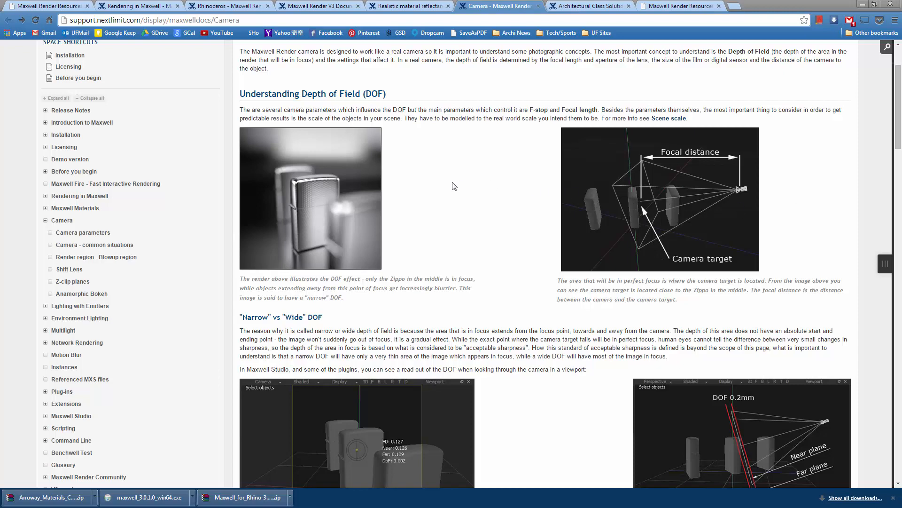
scroll(453, 186, down, 1)
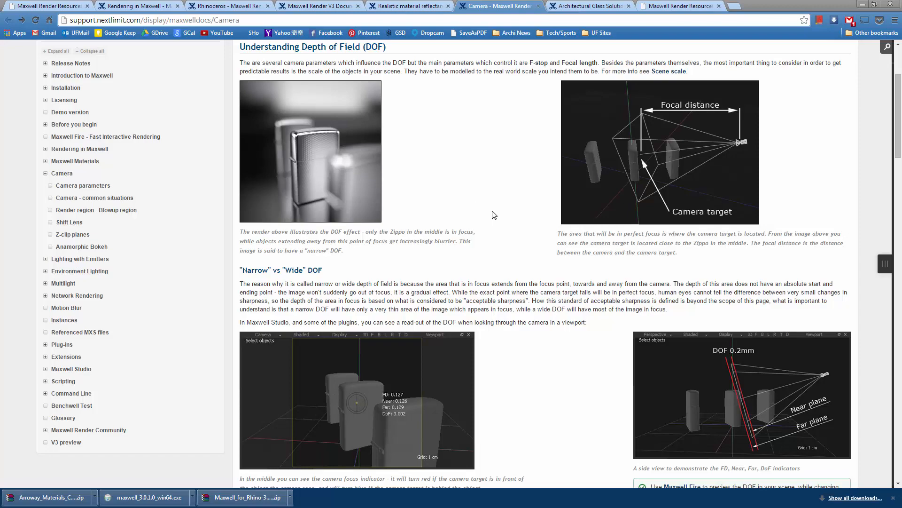
scroll(495, 214, down, 2)
scroll(503, 240, down, 8)
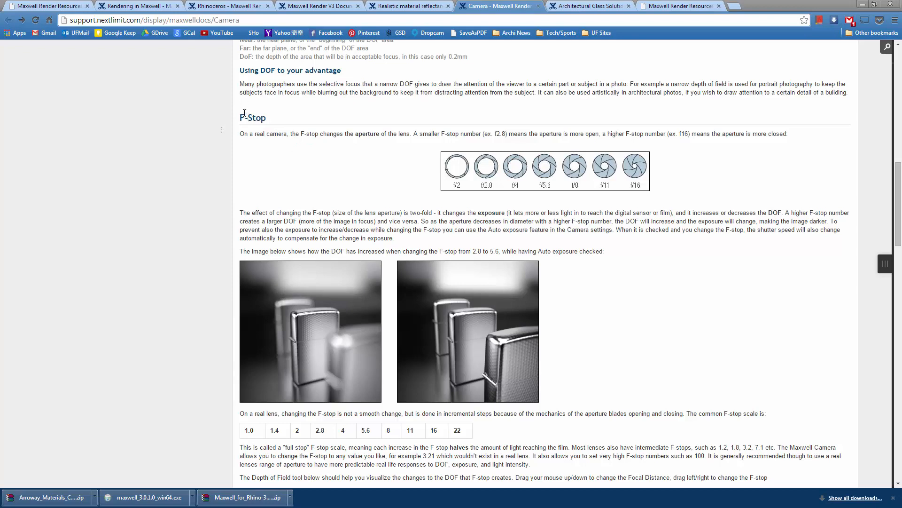
In the page's Depth of Field tool, compare the blur by raising the f-stop to 11.0 and returning it to 1.0.
scroll(610, 294, down, 7)
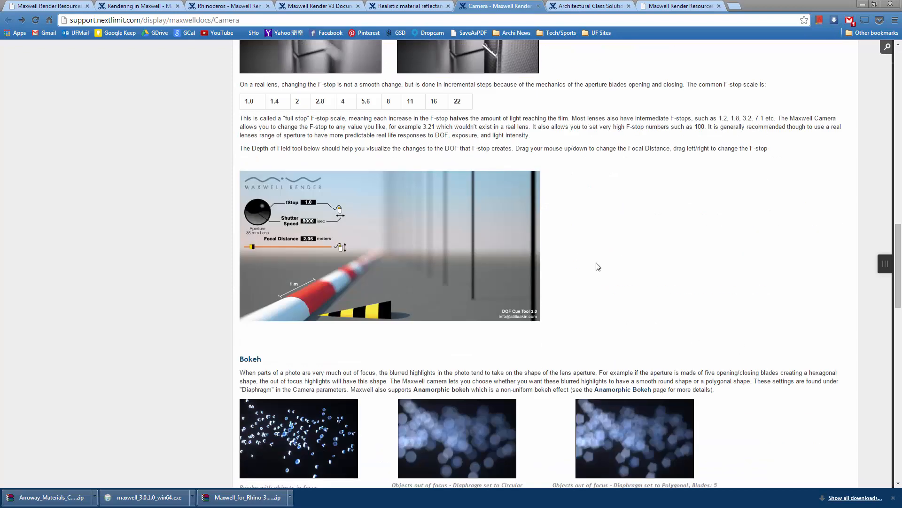
scroll(596, 265, down, 1)
drag(317, 214, 281, 260)
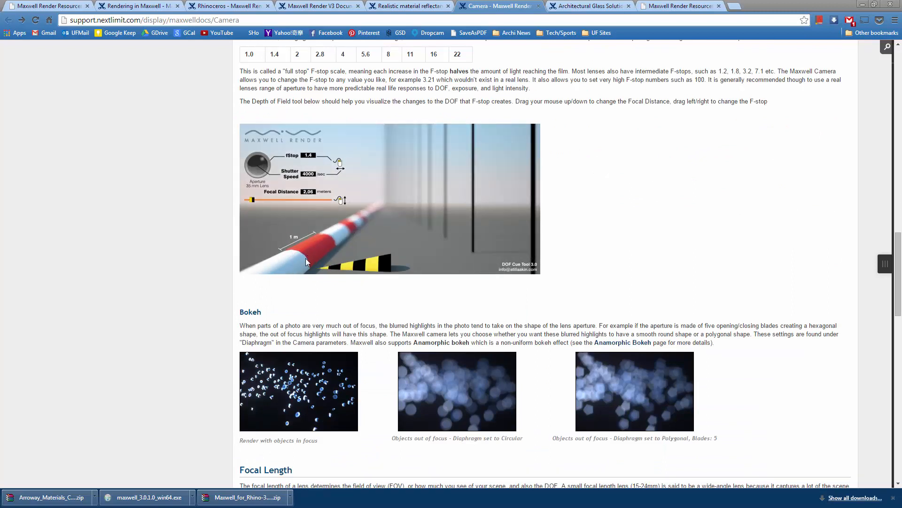
drag(327, 262, 516, 266)
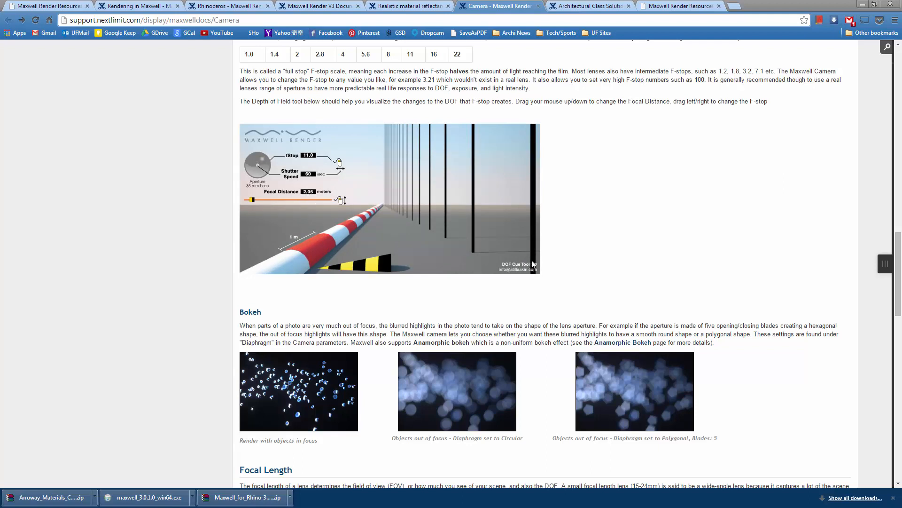
drag(517, 261, 249, 260)
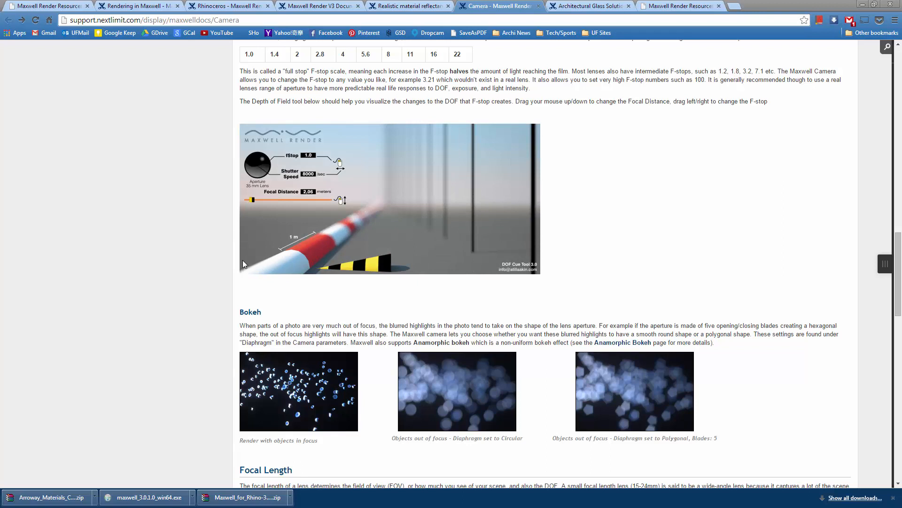
Shift the Depth of Field tool's focal distance out to about 13 meters and back to 2.06 meters at f-stop 1.0.
drag(269, 242, 249, 189)
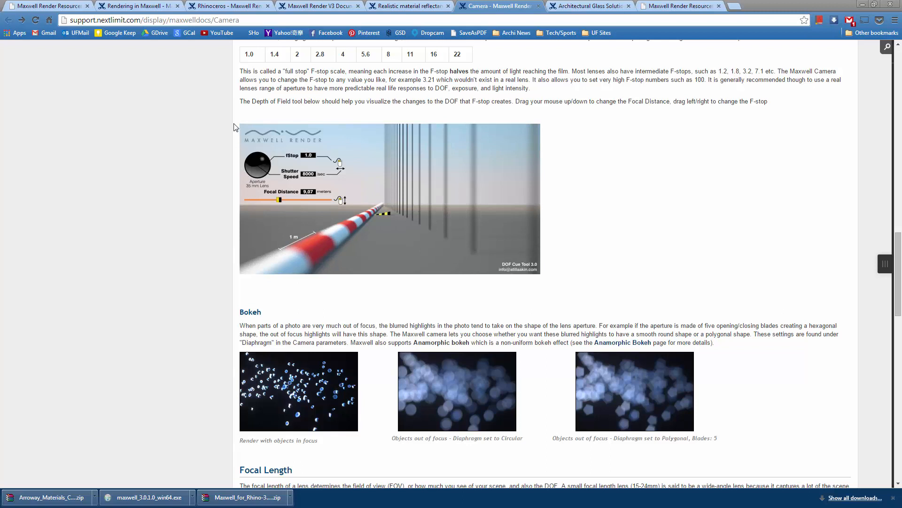
drag(240, 133, 242, 161)
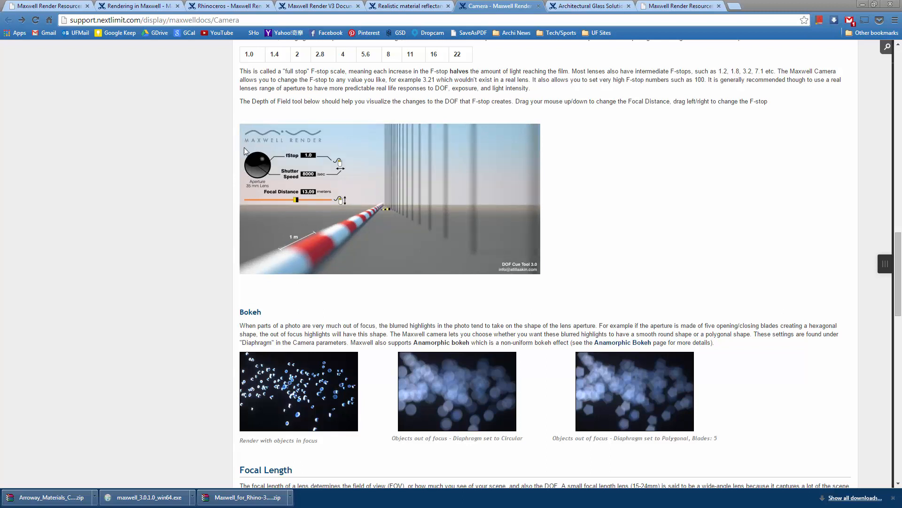
mouse_move(244, 147)
mouse_down()
mouse_move(241, 208)
mouse_move(256, 243)
mouse_move(250, 257)
mouse_move(484, 259)
mouse_move(326, 241)
mouse_move(258, 246)
mouse_move(242, 120)
mouse_move(251, 238)
mouse_move(355, 232)
mouse_move(466, 252)
mouse_move(287, 230)
mouse_move(441, 211)
mouse_move(430, 136)
mouse_move(441, 261)
mouse_move(289, 238)
mouse_move(256, 245)
mouse_move(352, 244)
mouse_move(255, 246)
mouse_move(529, 258)
mouse_move(264, 248)
mouse_up()
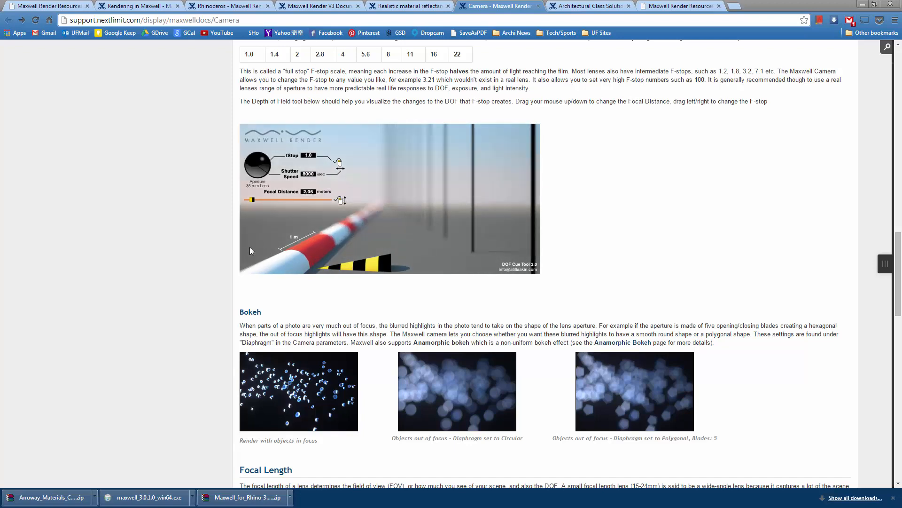
Read the Bokeh and Focal Length sections, including the 15 mm wide-angle and 500 mm telephoto comparison.
scroll(164, 227, down, 2)
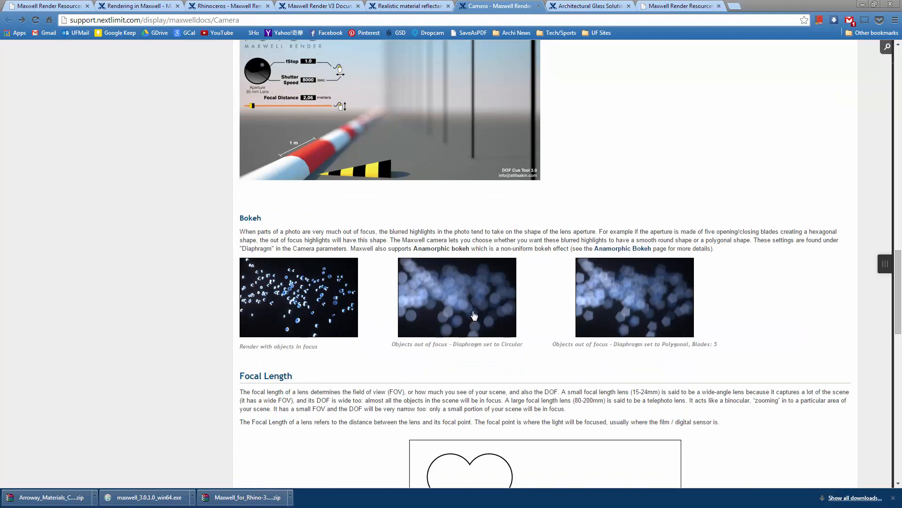
scroll(414, 316, down, 10)
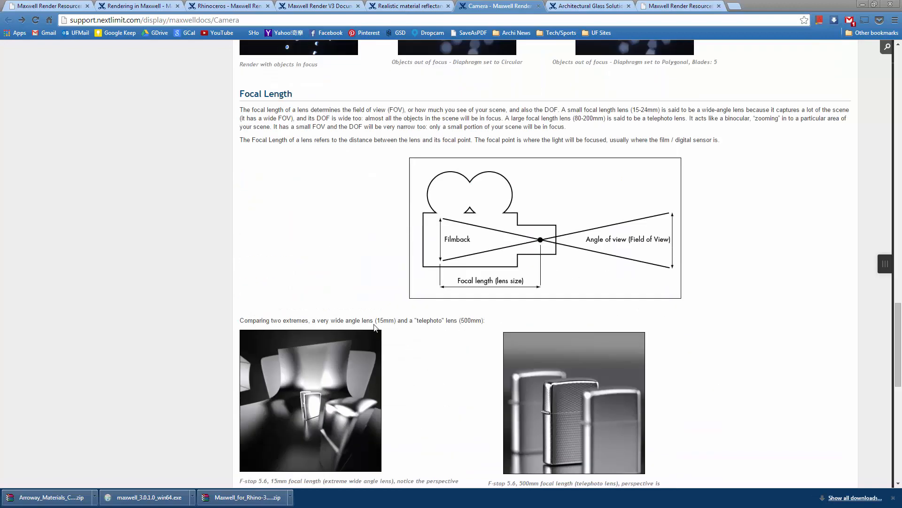
scroll(401, 258, down, 5)
scroll(631, 312, up, 7)
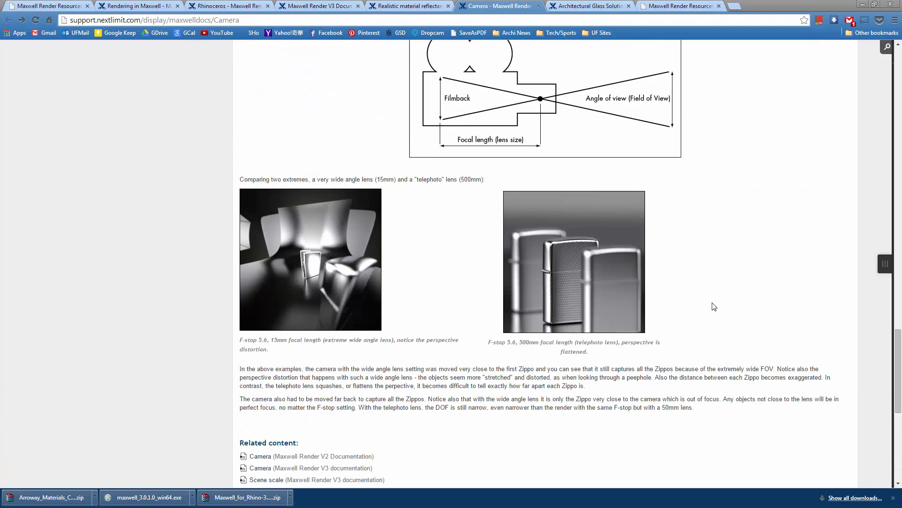
scroll(713, 306, up, 3)
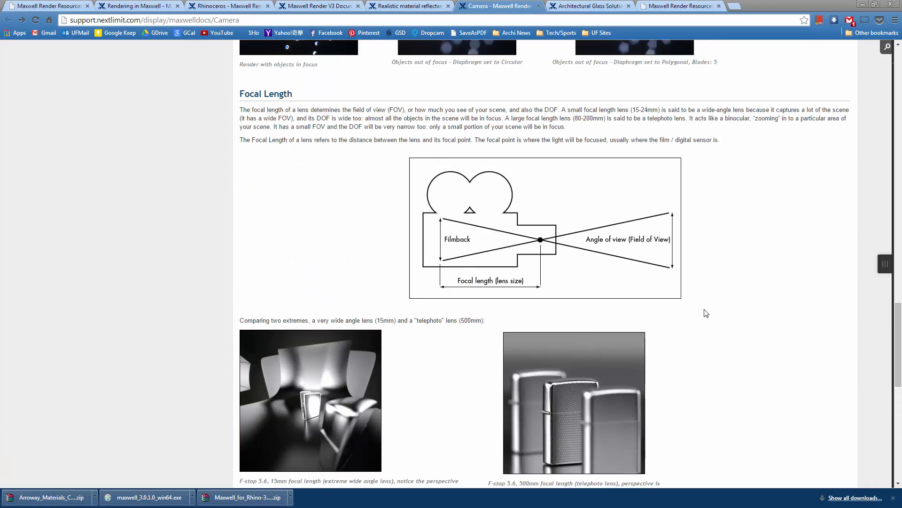
scroll(732, 229, up, 1)
scroll(732, 229, up, 18)
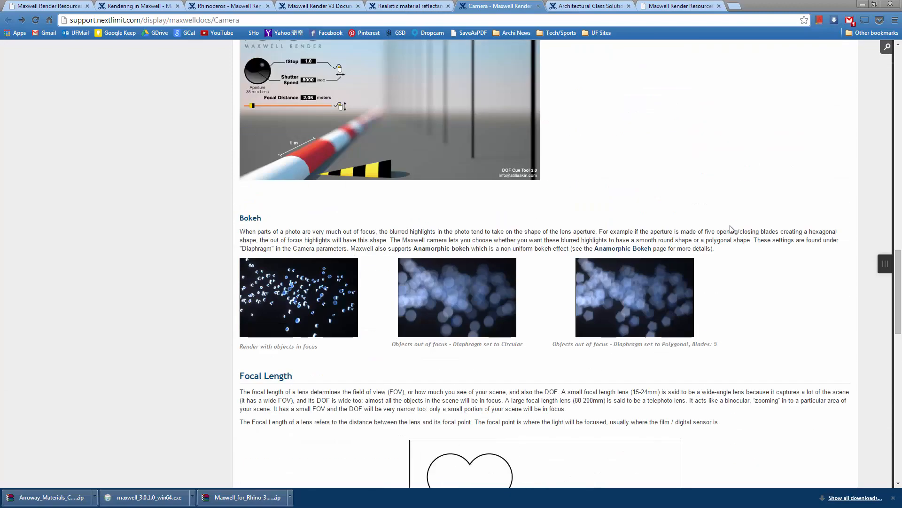
Return to Maxwell Render and check the progressing torus knot image at 50% and 75% zoom.
scroll(710, 252, up, 9)
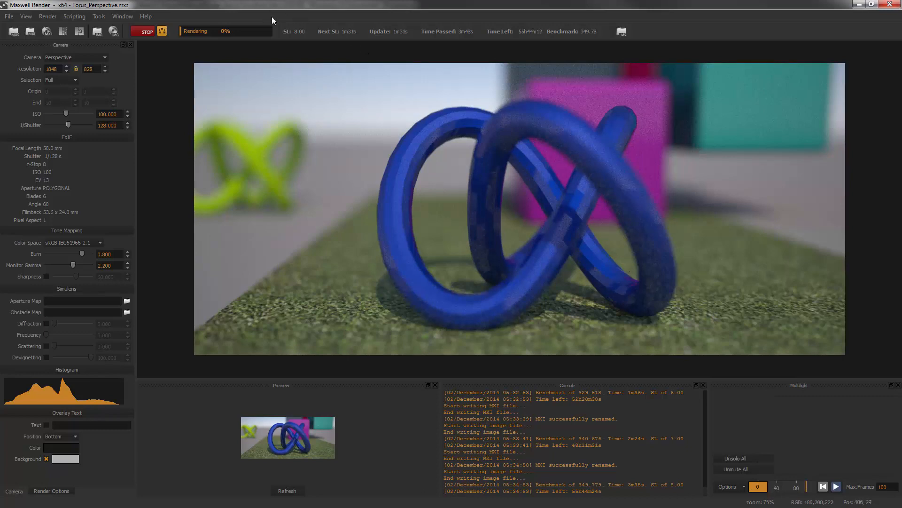
scroll(506, 263, down, 1)
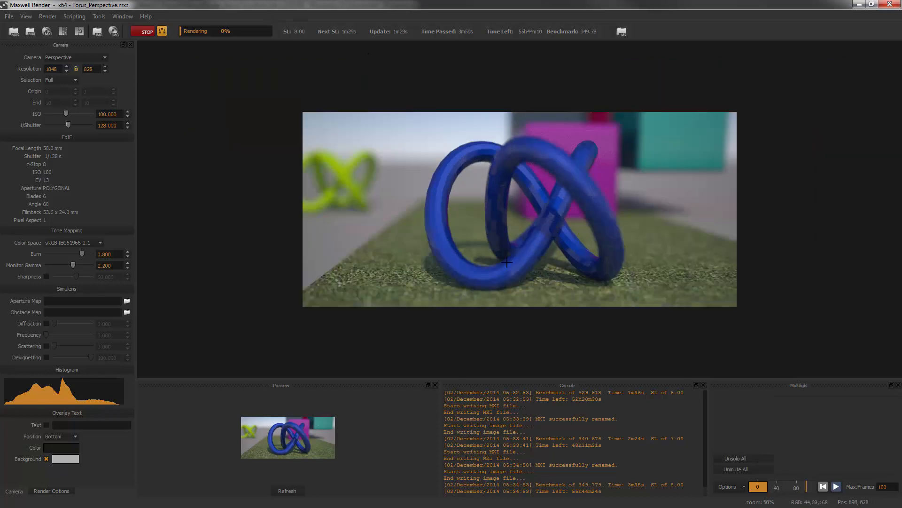
scroll(506, 262, up, 1)
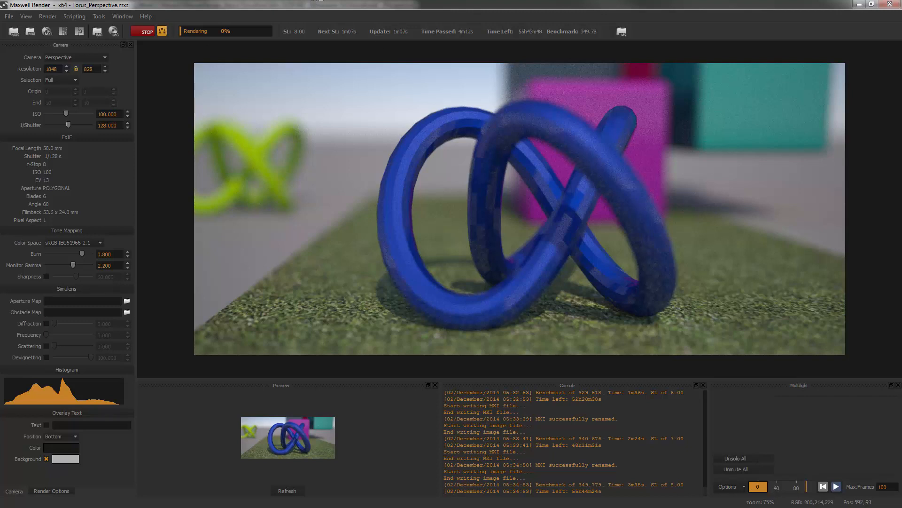
Open a file browser window on the Desktop folder and locate the Torus_Perspective output files.
key(super+e)
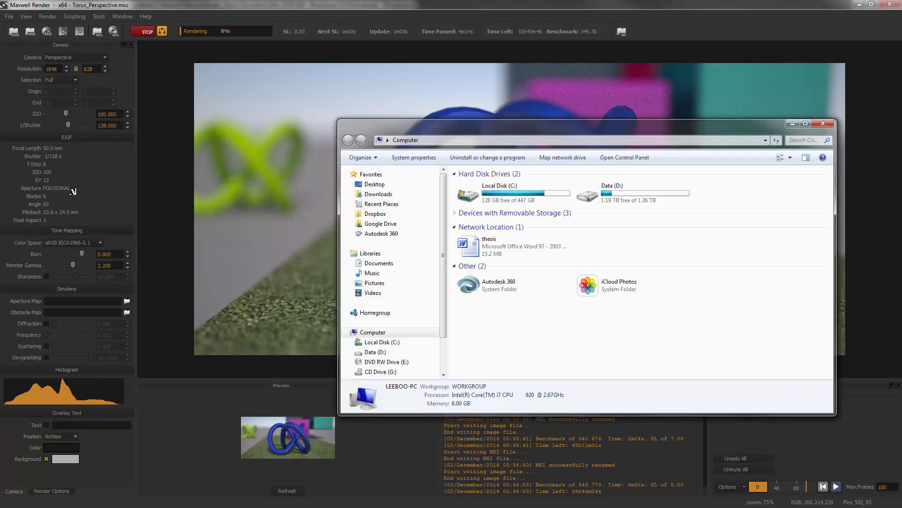
click(375, 184)
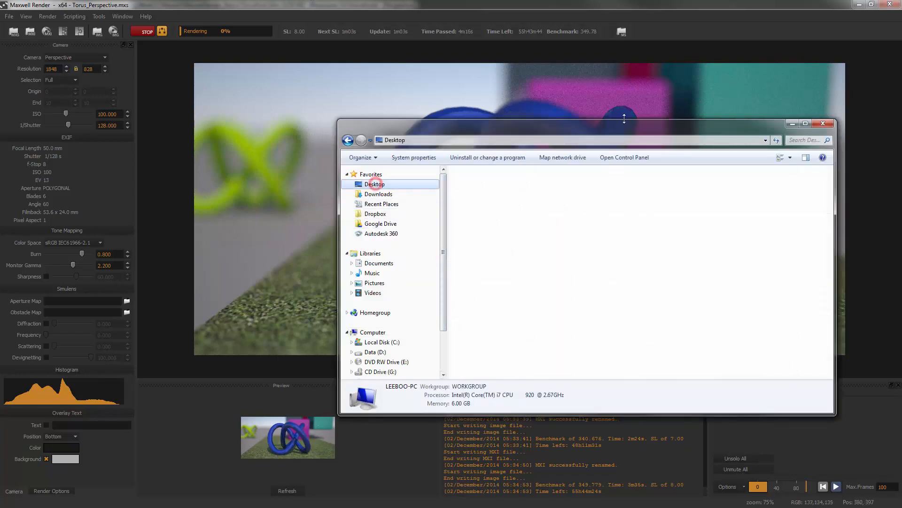
drag(616, 125, 448, 34)
click(408, 233)
scroll(403, 226, down, 5)
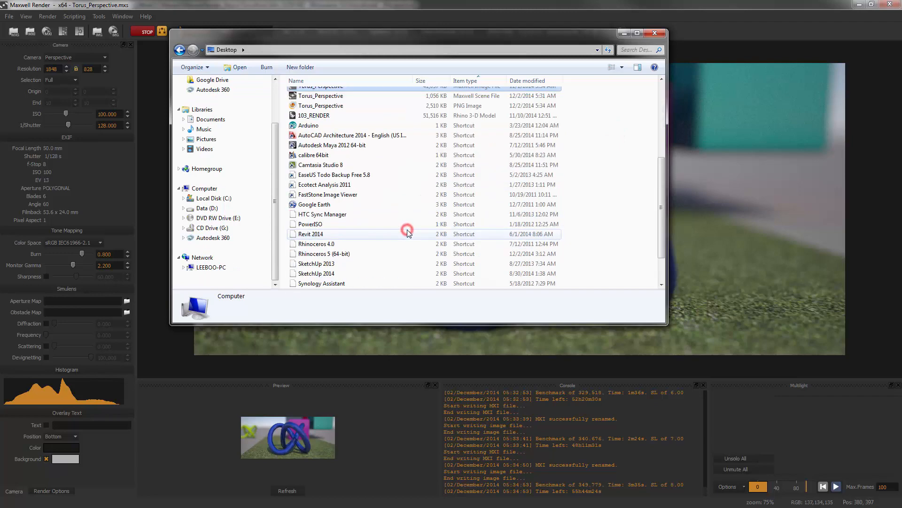
scroll(413, 232, up, 3)
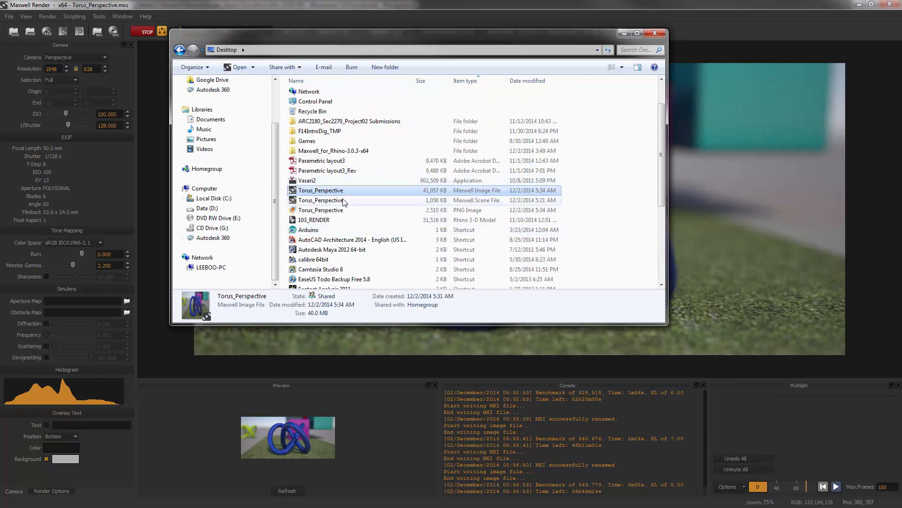
Inspect the details of the Torus_Perspective PNG image, Maxwell Scene File and Maxwell Image File.
click(344, 200)
click(344, 209)
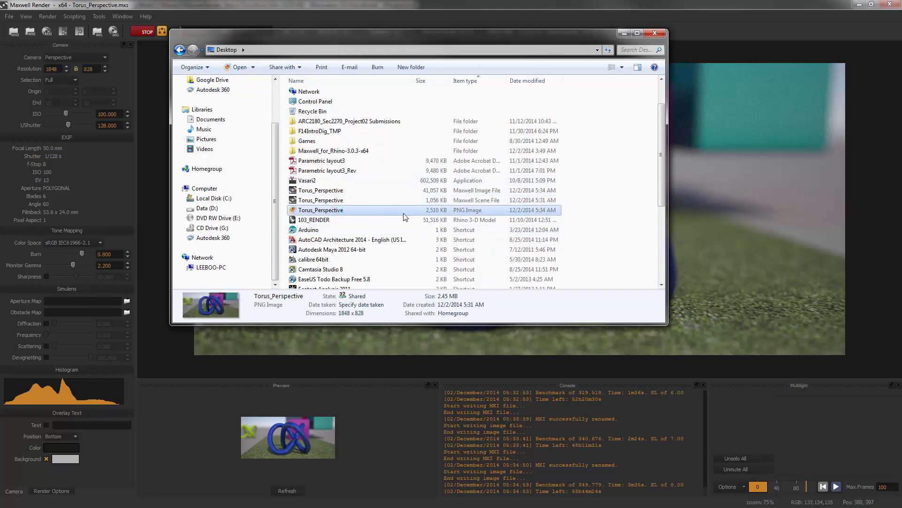
click(394, 201)
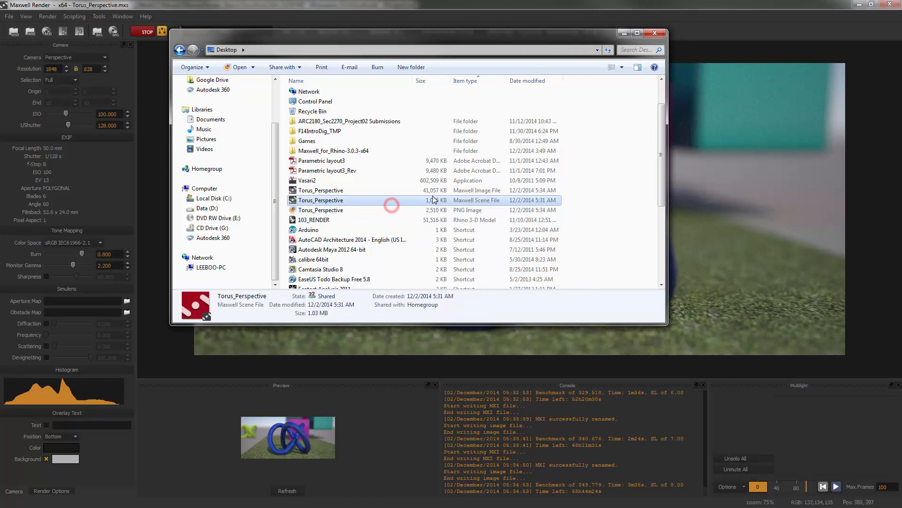
click(393, 190)
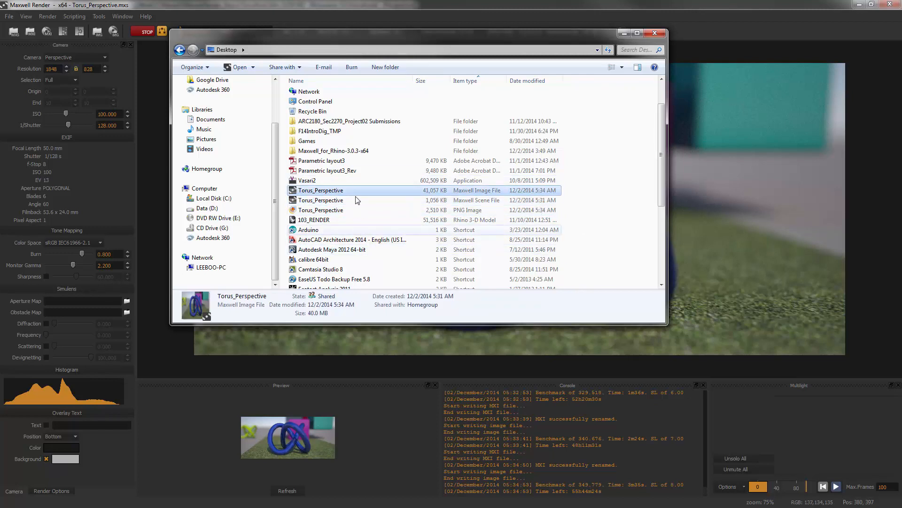
click(354, 210)
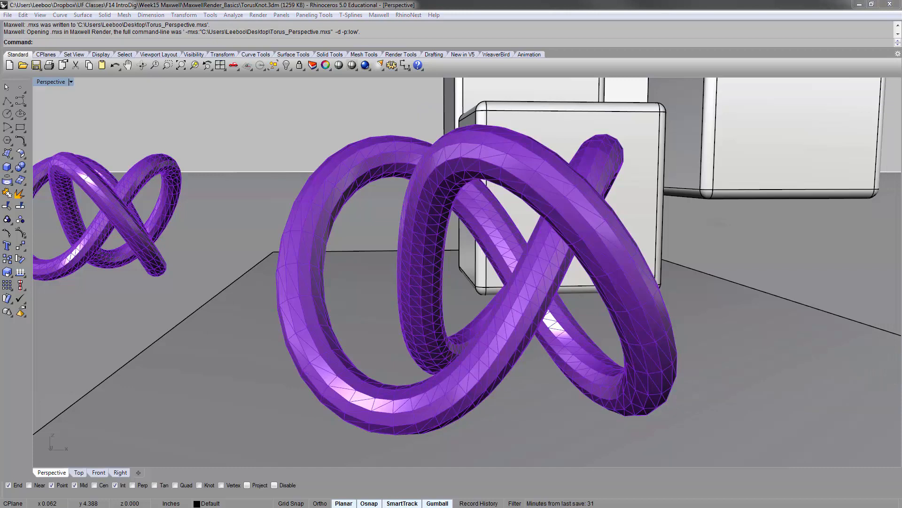
Switch to Rhinoceros and move the Scene Manager window clear of the Layers panel.
click(237, 3)
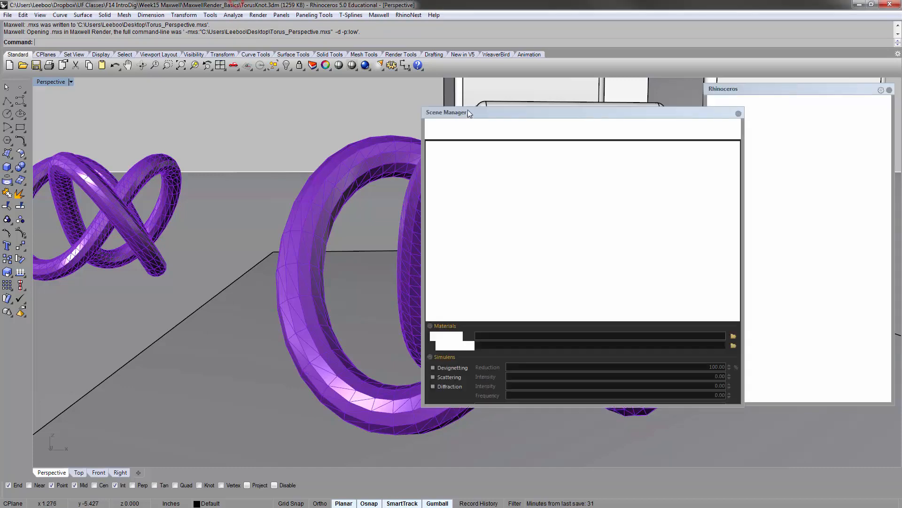
mouse_move(604, 112)
mouse_down()
mouse_move(240, 117)
mouse_move(282, 102)
mouse_up()
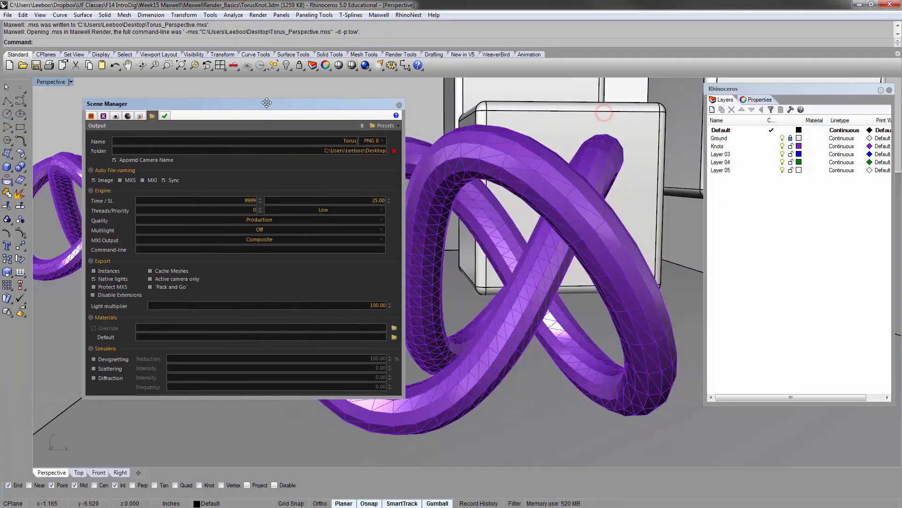